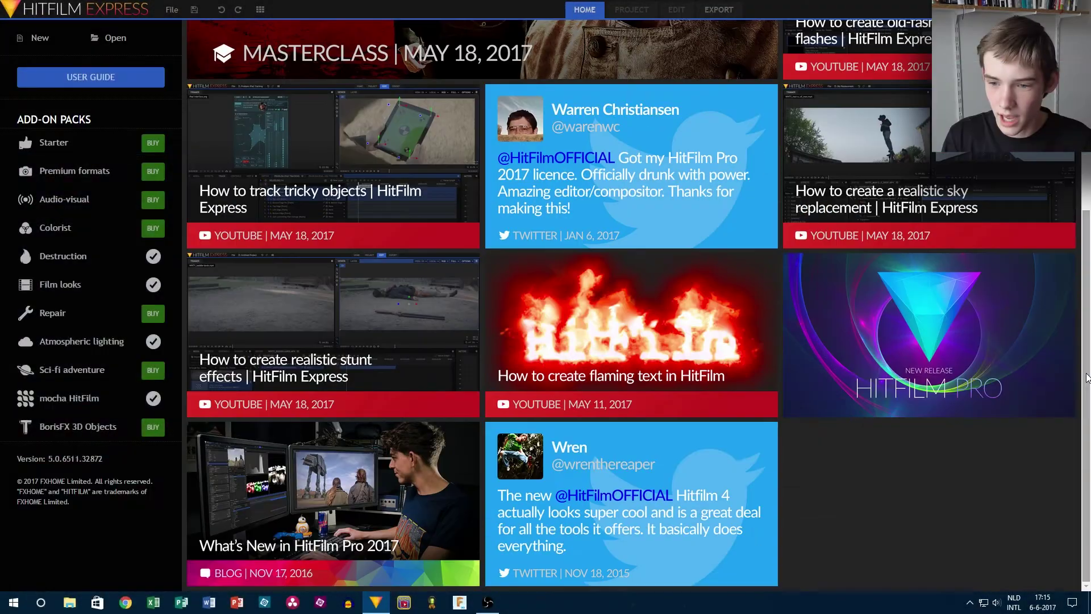
- Create a new project with the 1080p Full HD @ 30 fps template and start compositing
scroll(1088, 389, up, 5)
scroll(1088, 388, up, 1)
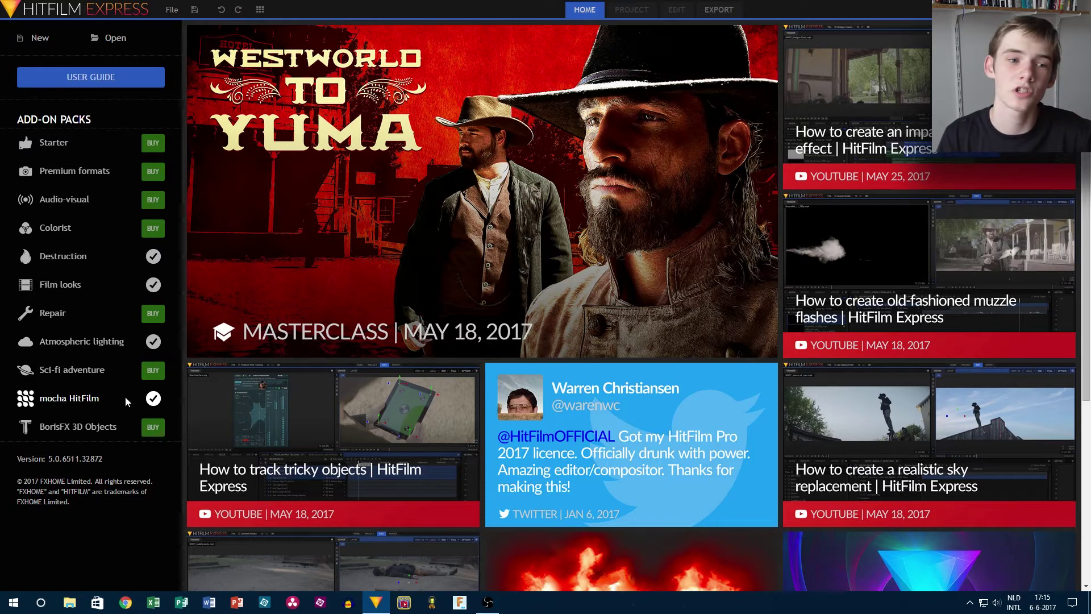
click(35, 38)
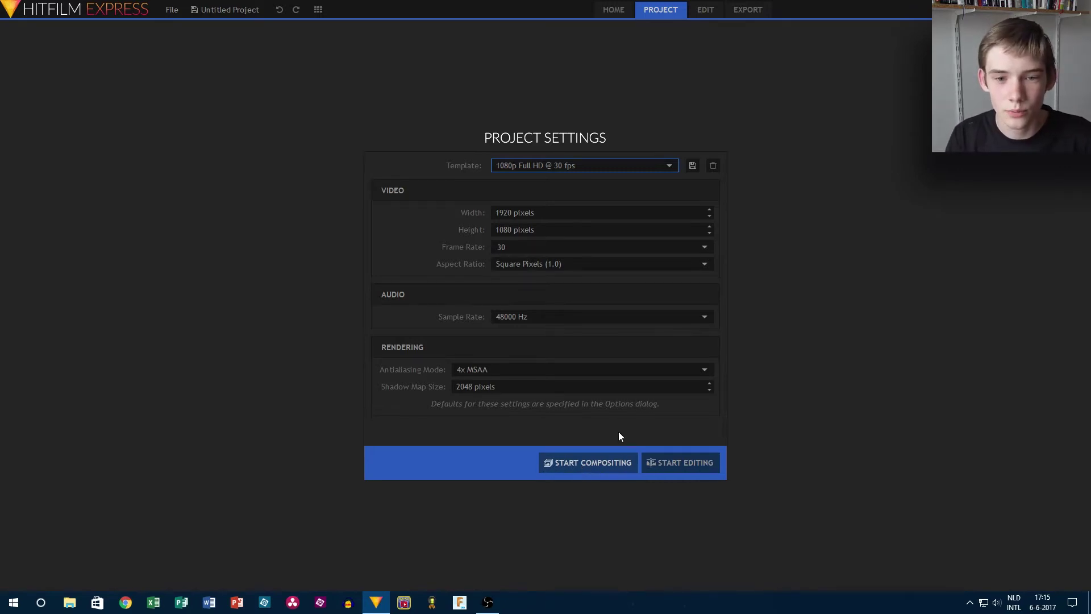
click(597, 464)
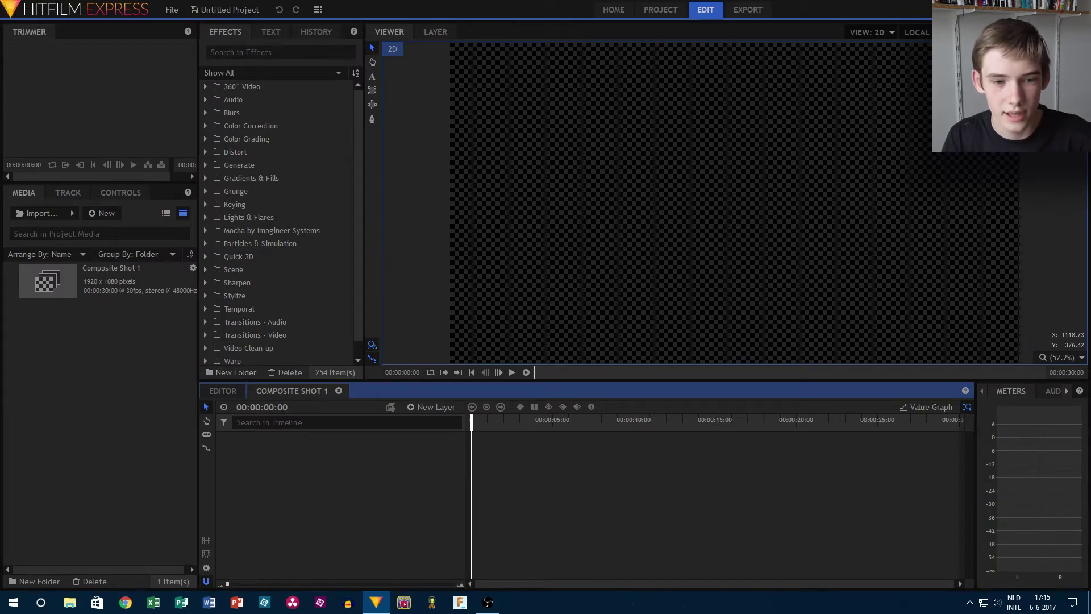
- Import screenshot6.png from the desktop into the project media and place it as a layer in Composite Shot 1
key(super+d)
drag(539, 26, 108, 440)
drag(57, 307, 301, 435)
mouse_move(475, 425)
mouse_down()
mouse_move(665, 425)
mouse_move(471, 425)
mouse_up()
scroll(679, 139, up, 4)
scroll(640, 165, down, 6)
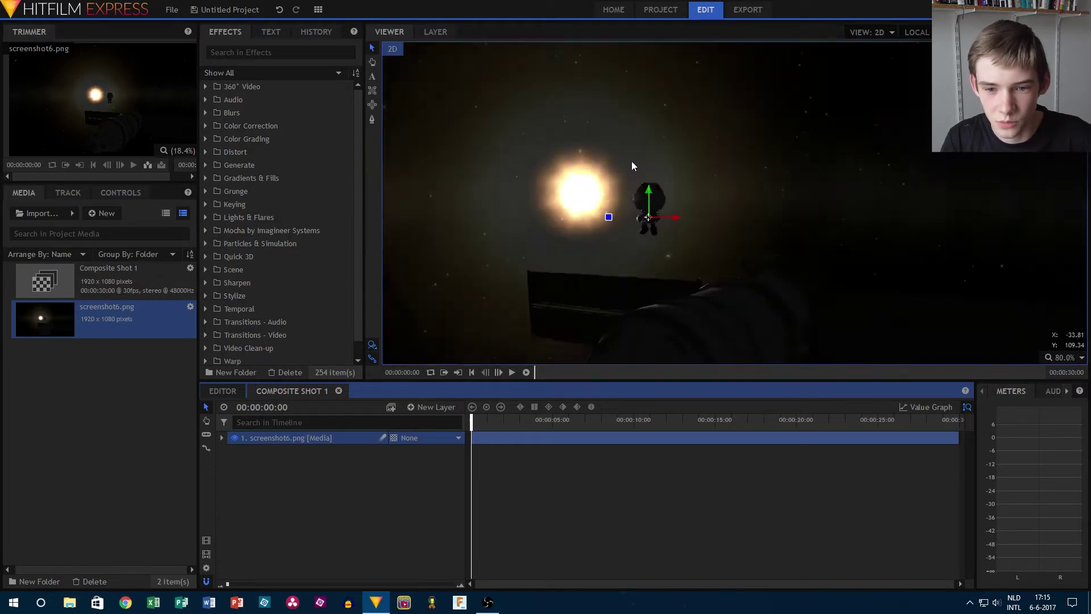
drag(848, 188, 996, 217)
scroll(910, 206, up, 4)
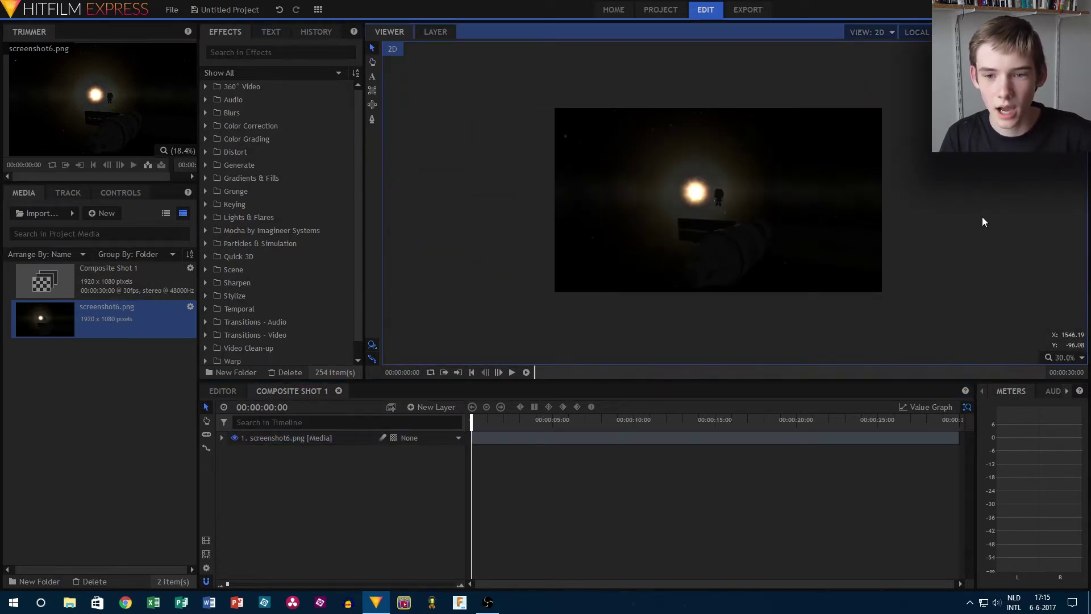
drag(1010, 208, 1041, 206)
key(v)
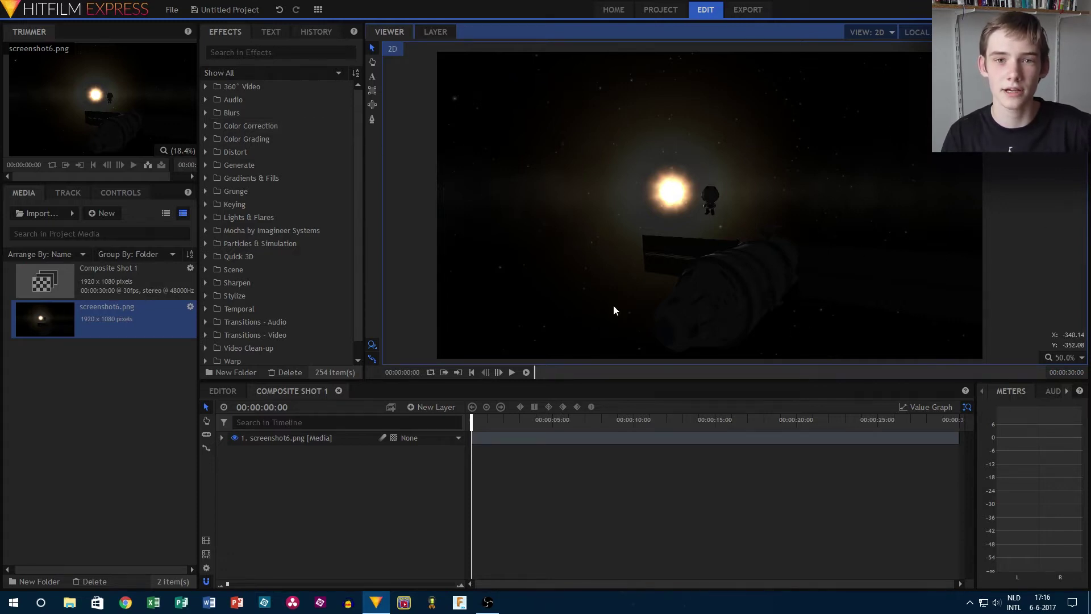
- Rename the screenshot6.png layer as Backdrop
click(292, 443)
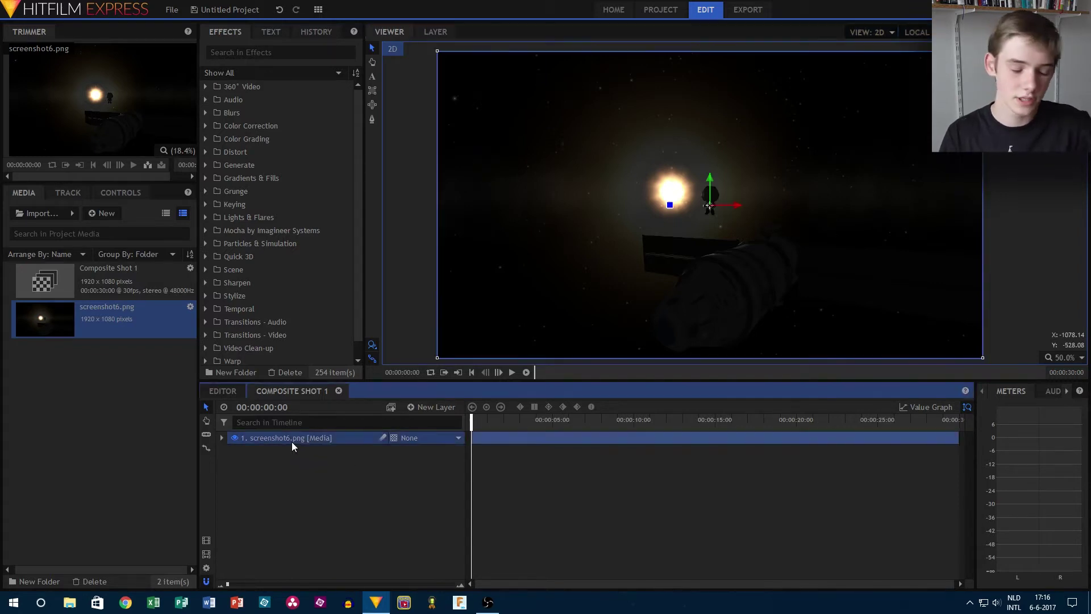
double_click(291, 442)
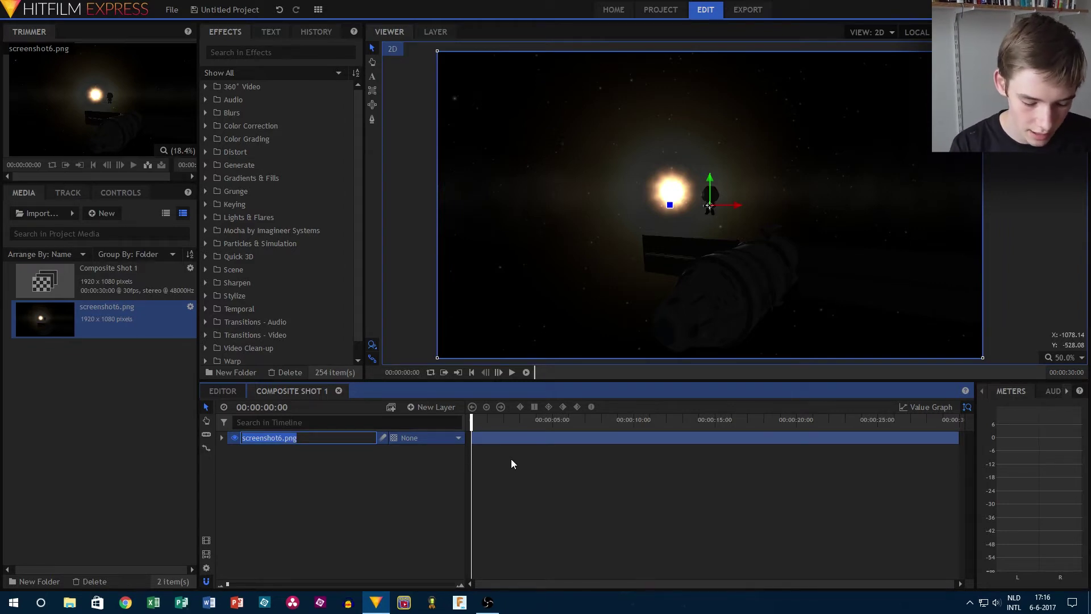
text(backdrop)
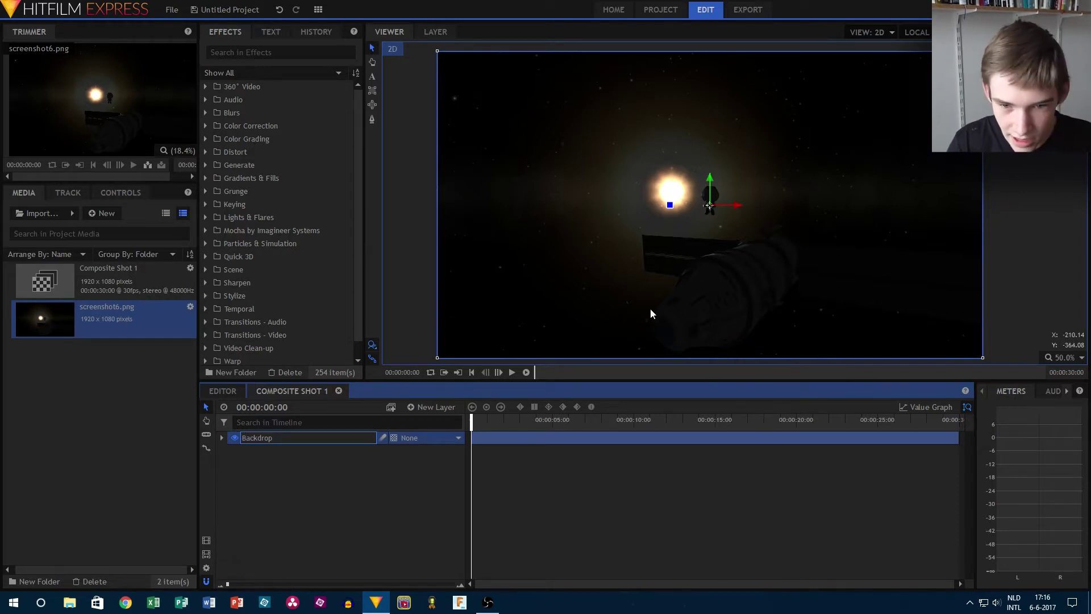
click(303, 530)
- Duplicate the Backdrop layer and rename the upper copy as Foreground
click(289, 443)
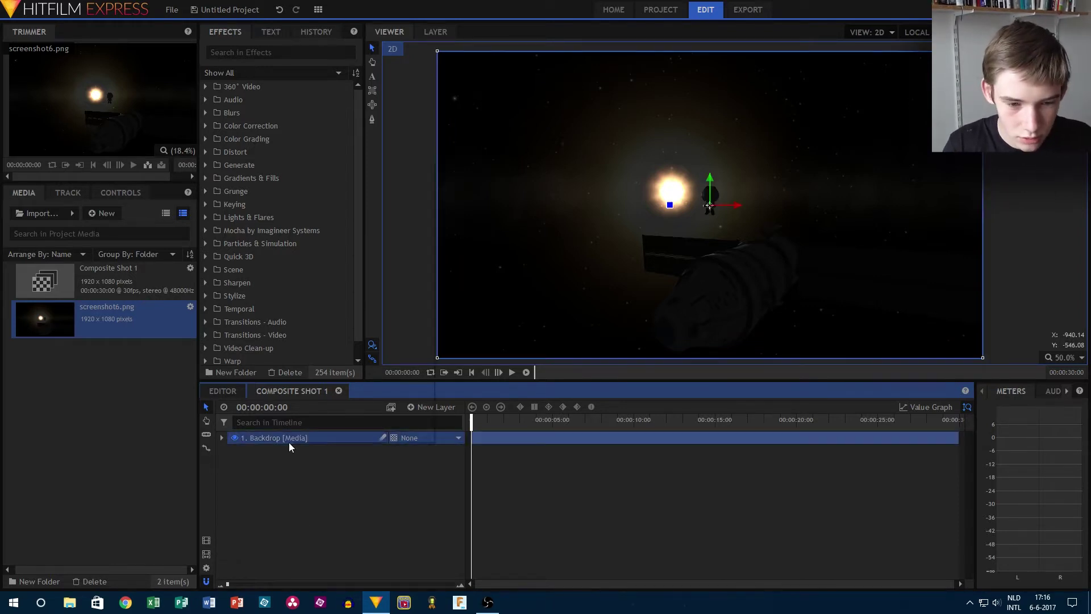
right_click(289, 442)
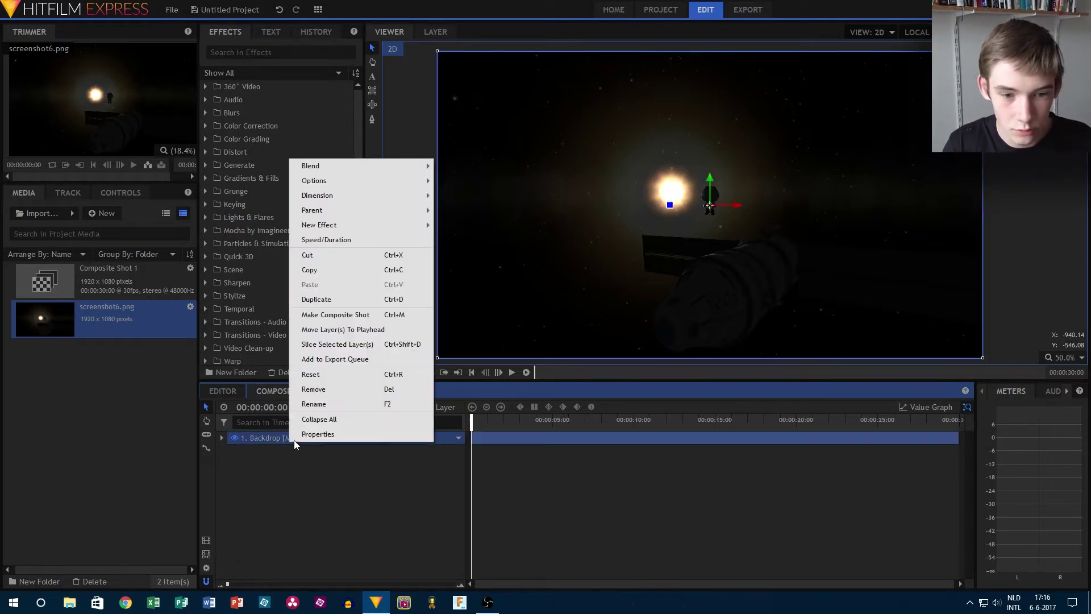
click(332, 299)
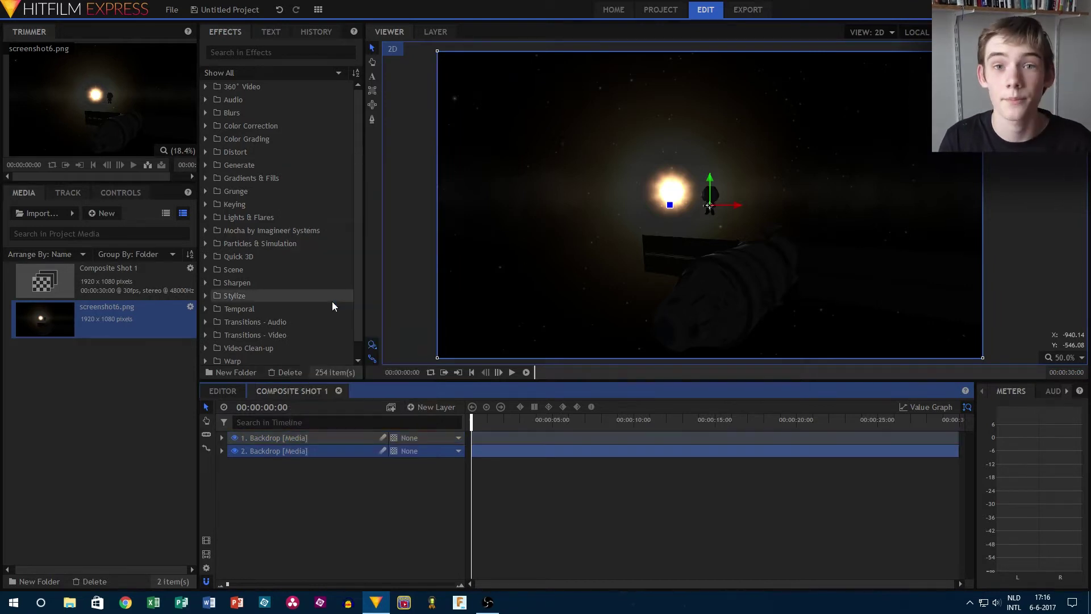
click(278, 443)
click(272, 442)
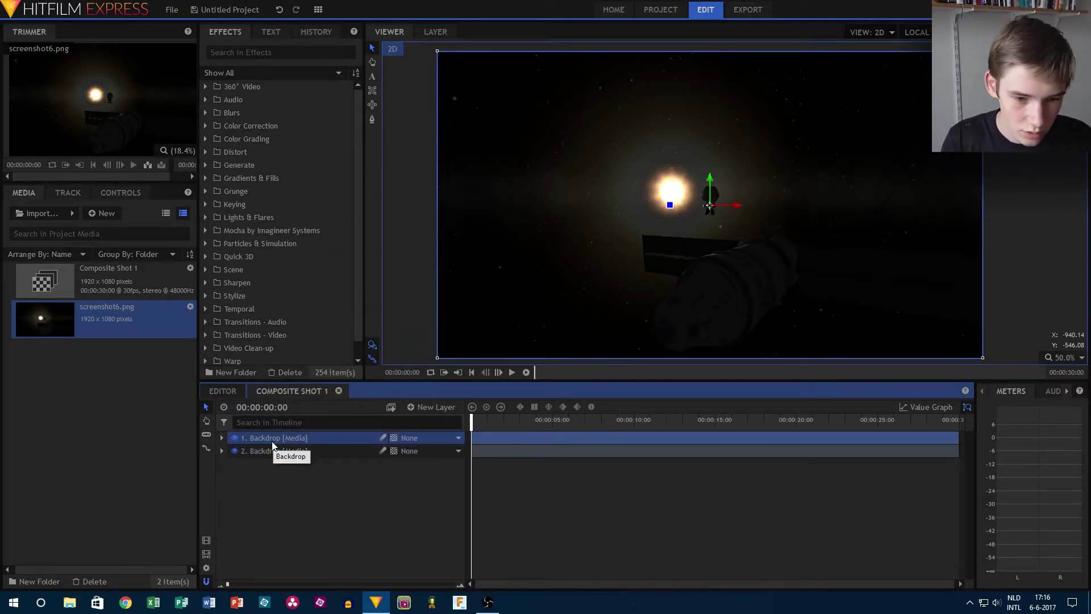
text(Fore)
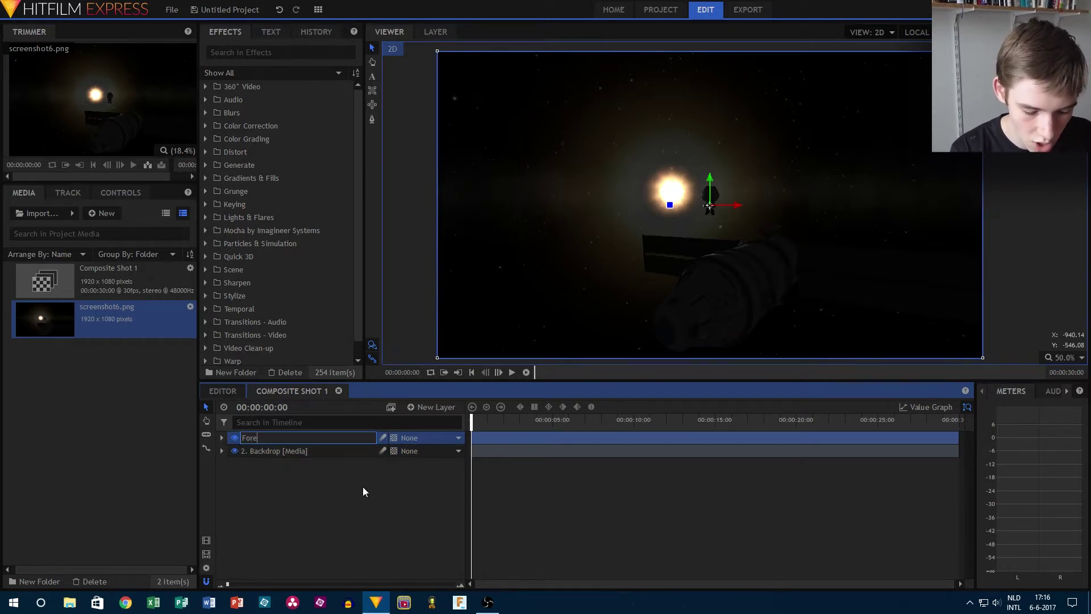
text(ground)
click(364, 492)
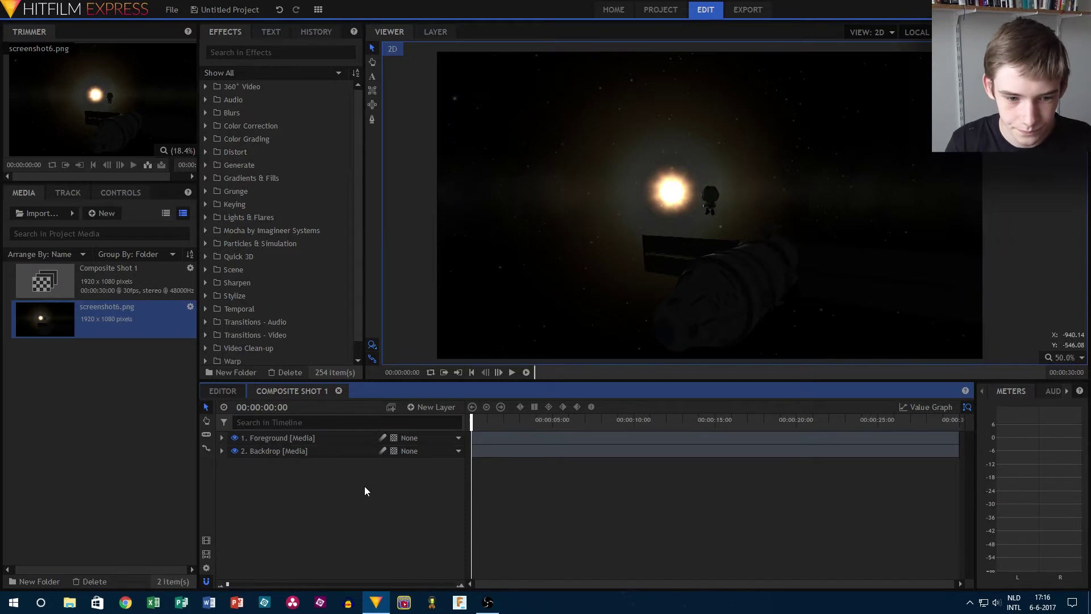
- Start a freehand mask on the Foreground layer, tracing the floating figure from the top of its head down its left side and left arm
click(321, 436)
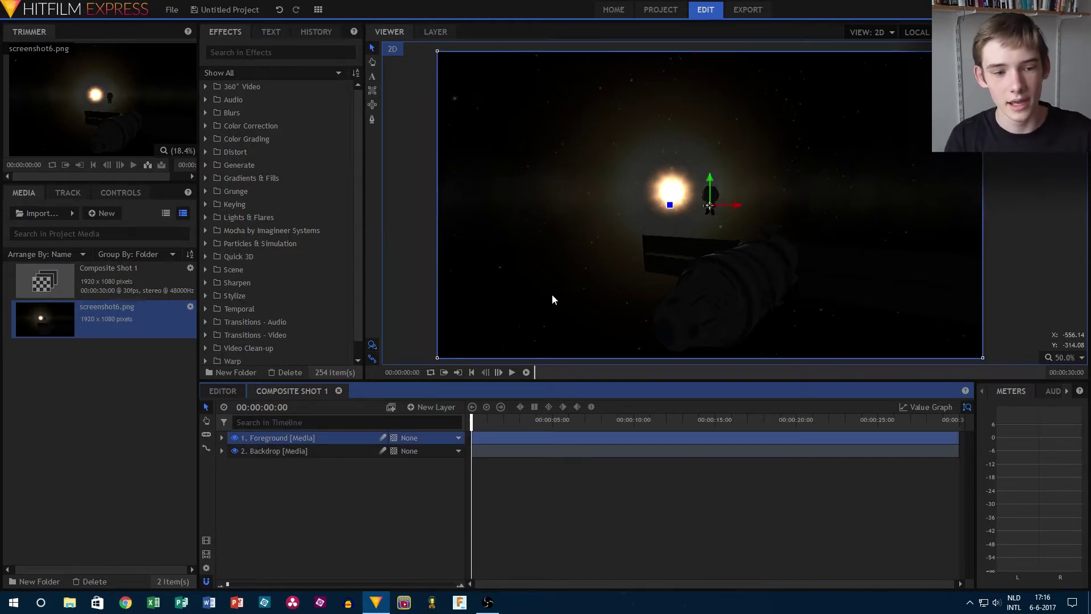
right_click(319, 439)
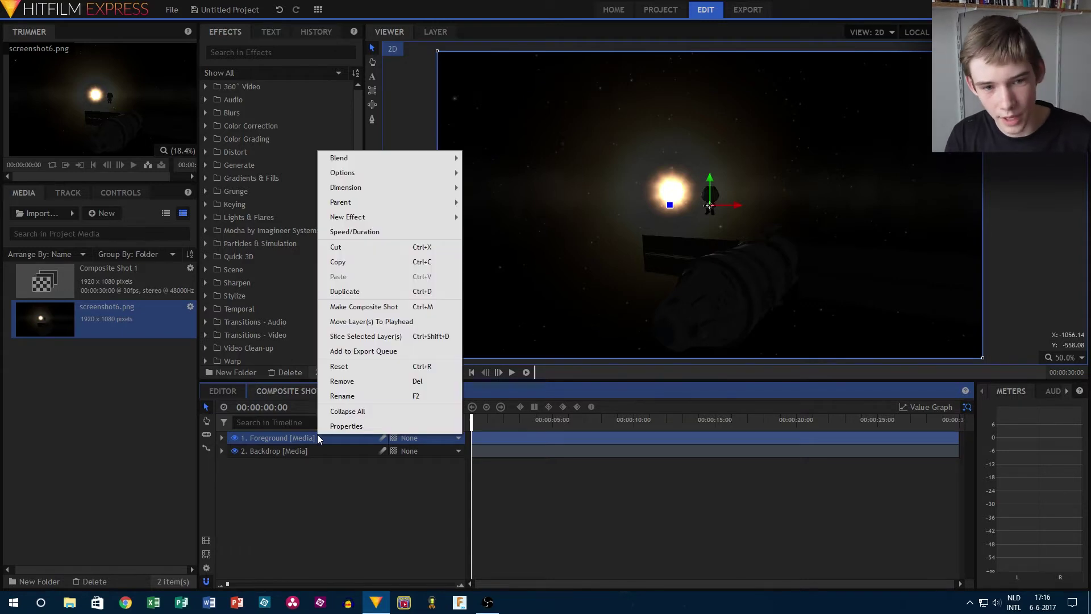
click(711, 197)
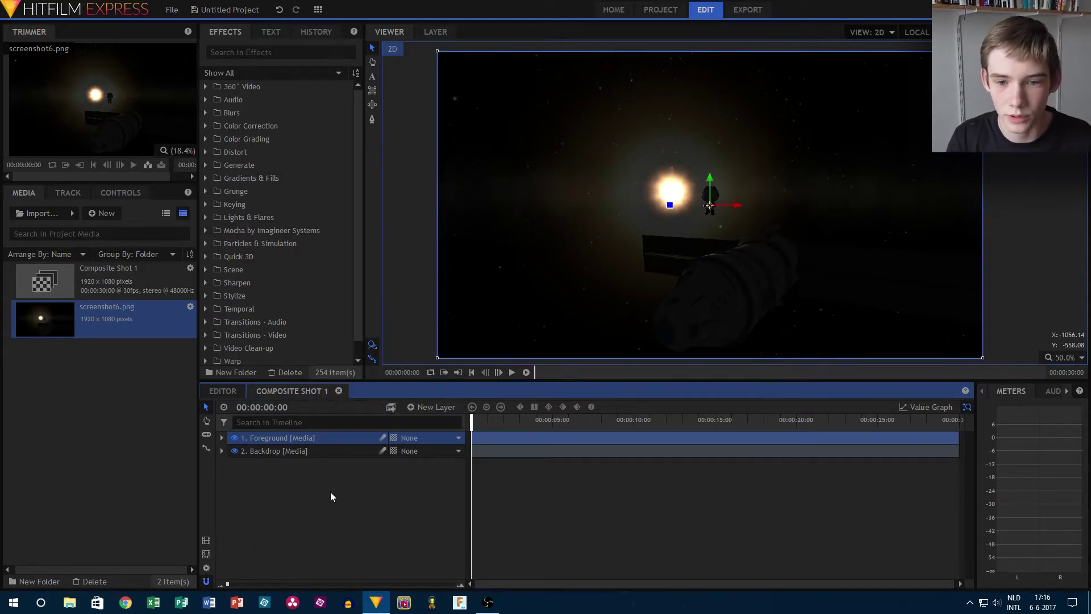
scroll(690, 183, up, 3)
scroll(690, 182, up, 1)
click(316, 440)
scroll(688, 236, up, 4)
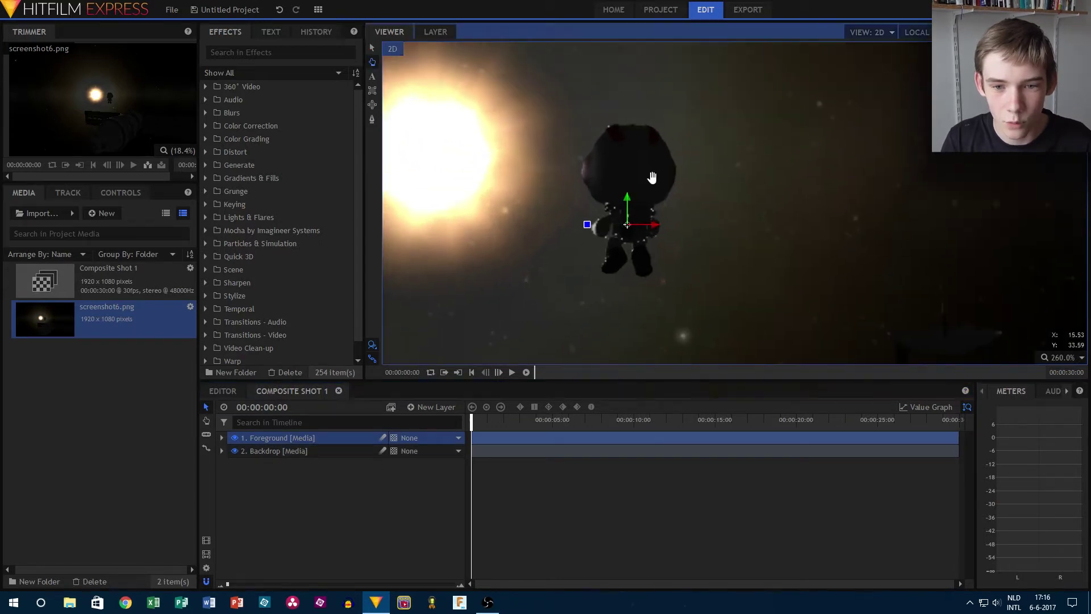
click(373, 118)
scroll(579, 133, up, 1)
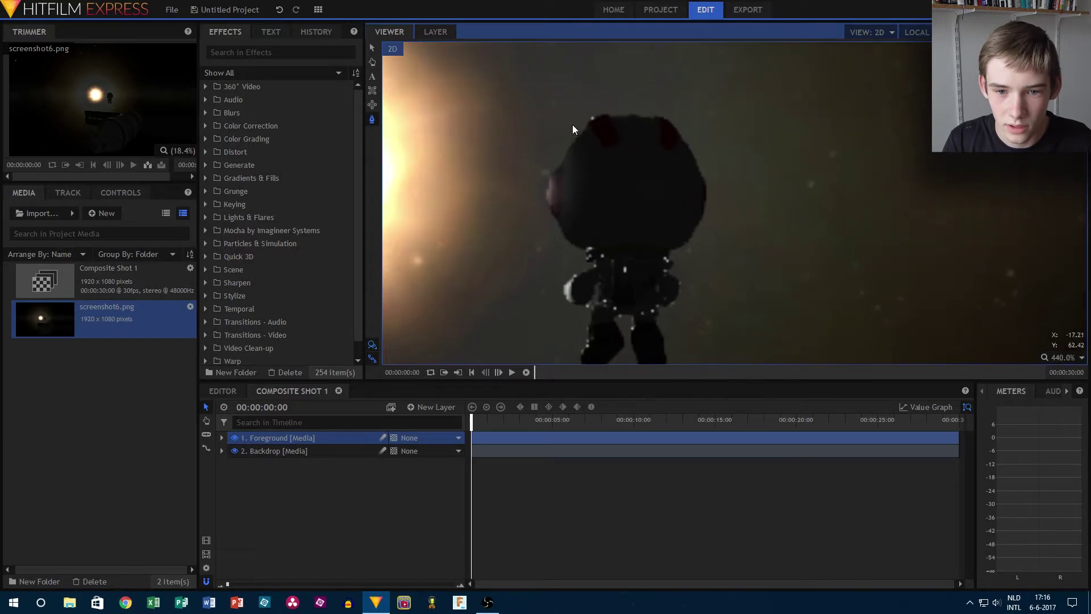
click(588, 121)
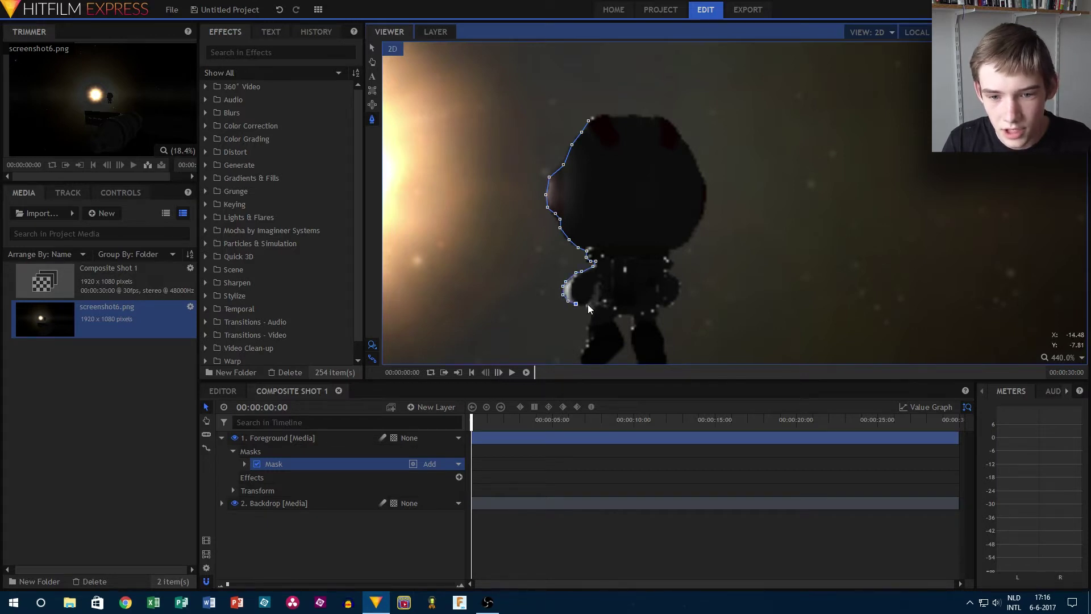
scroll(594, 305, down, 3)
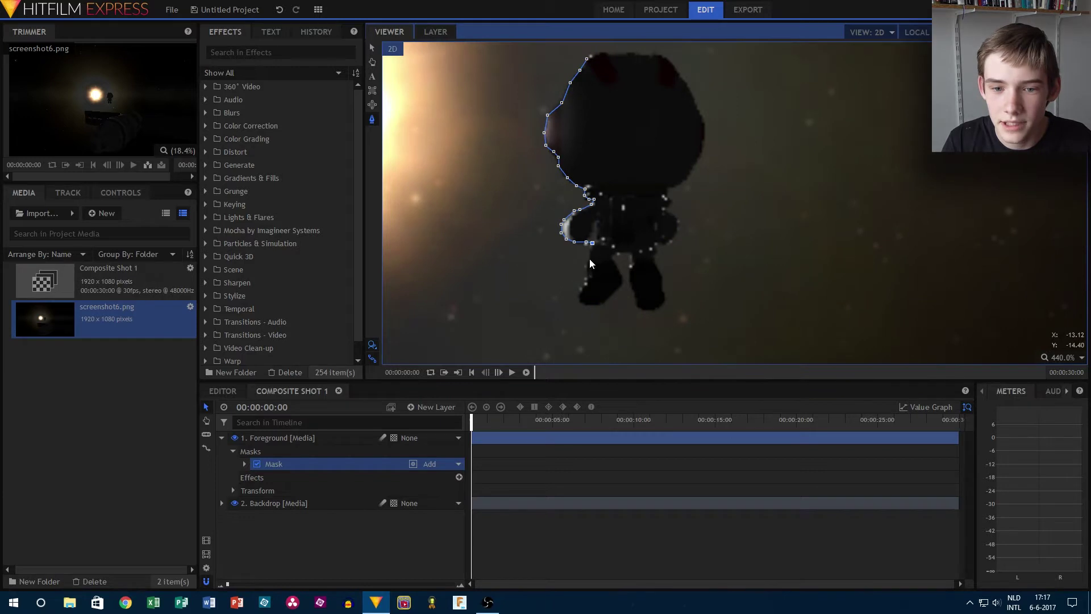
- Continue the mask around both of the floating figure's legs, including the gap between them
click(587, 268)
click(586, 283)
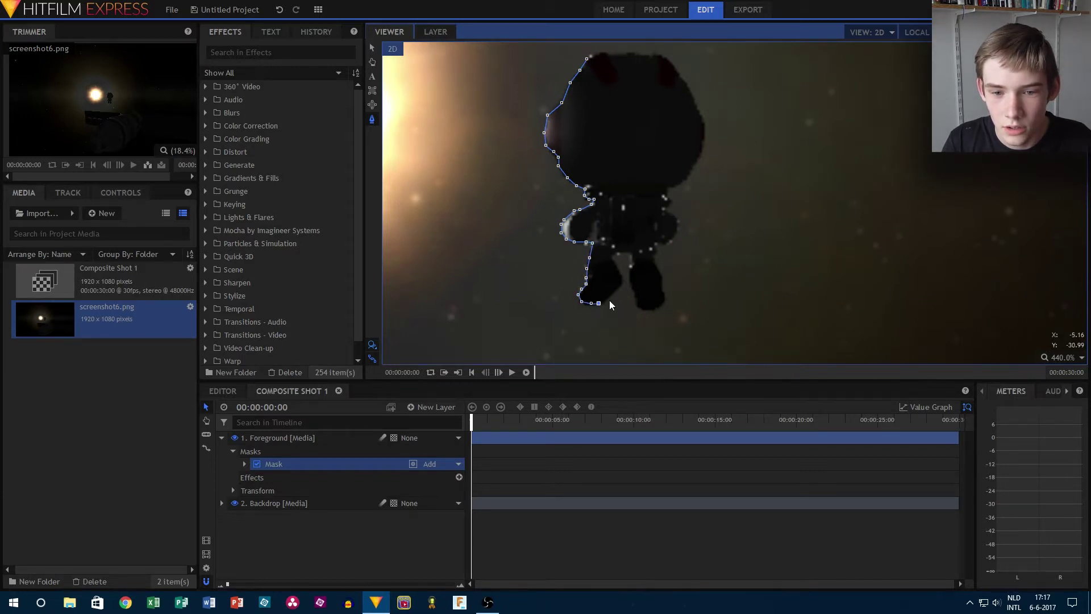
click(619, 278)
click(611, 253)
click(630, 251)
click(628, 260)
click(636, 304)
click(646, 308)
click(656, 309)
click(663, 300)
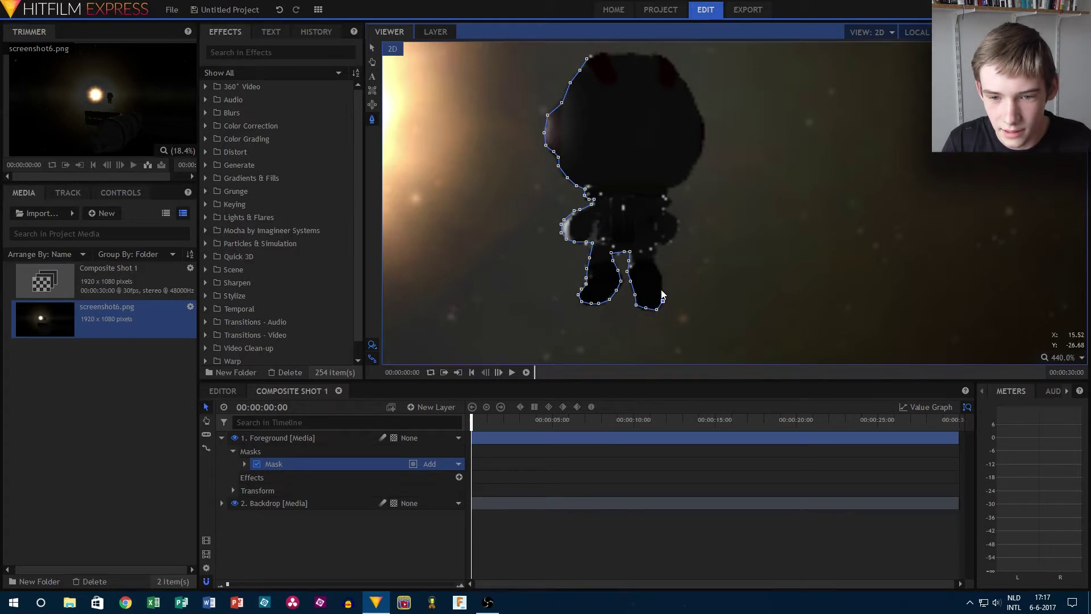
- Trace the figure's right arm and the right side of its head, and close the mask at the top of the head
click(655, 240)
click(665, 243)
click(676, 232)
click(675, 221)
click(666, 209)
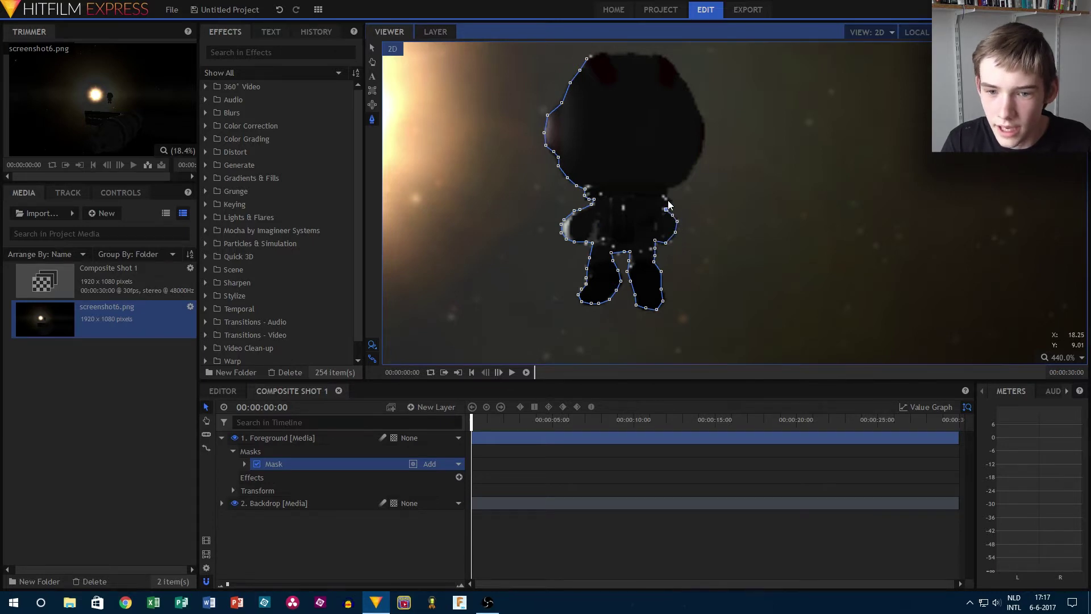
click(665, 196)
click(666, 187)
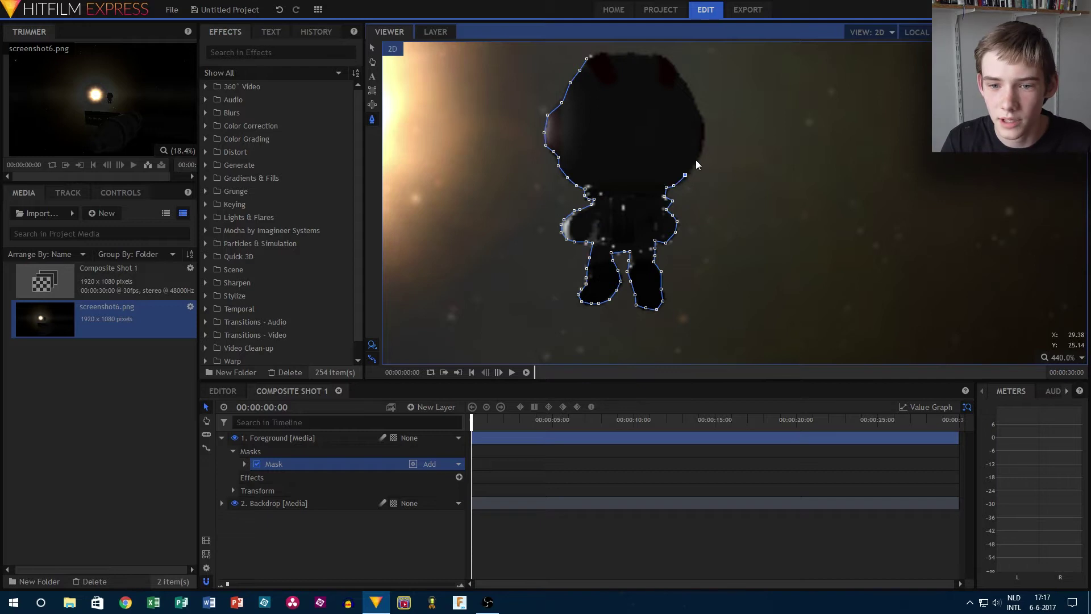
click(703, 138)
click(1031, 602)
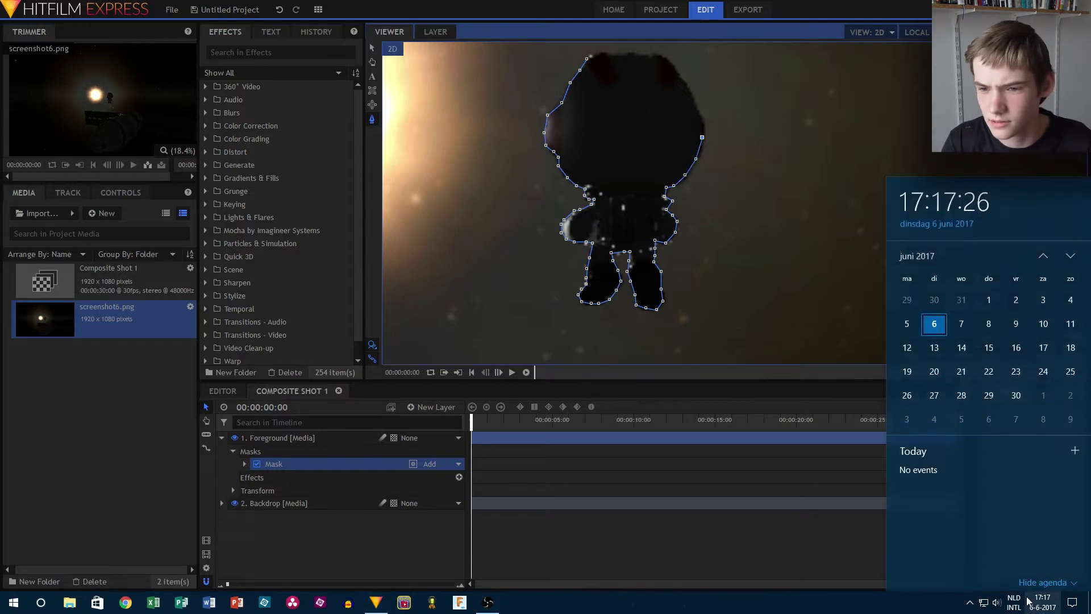
click(748, 212)
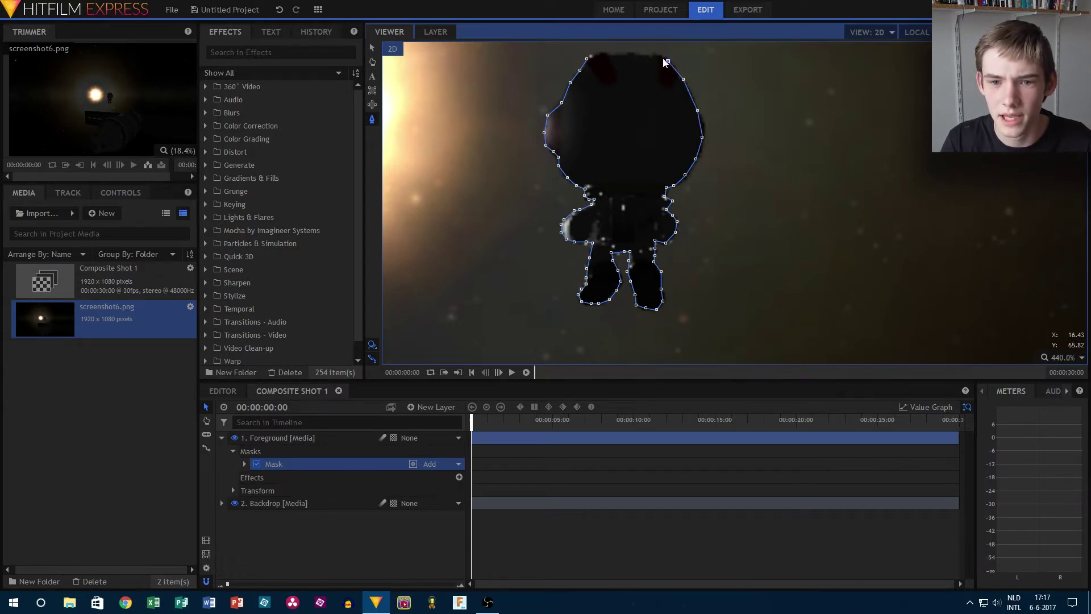
click(596, 56)
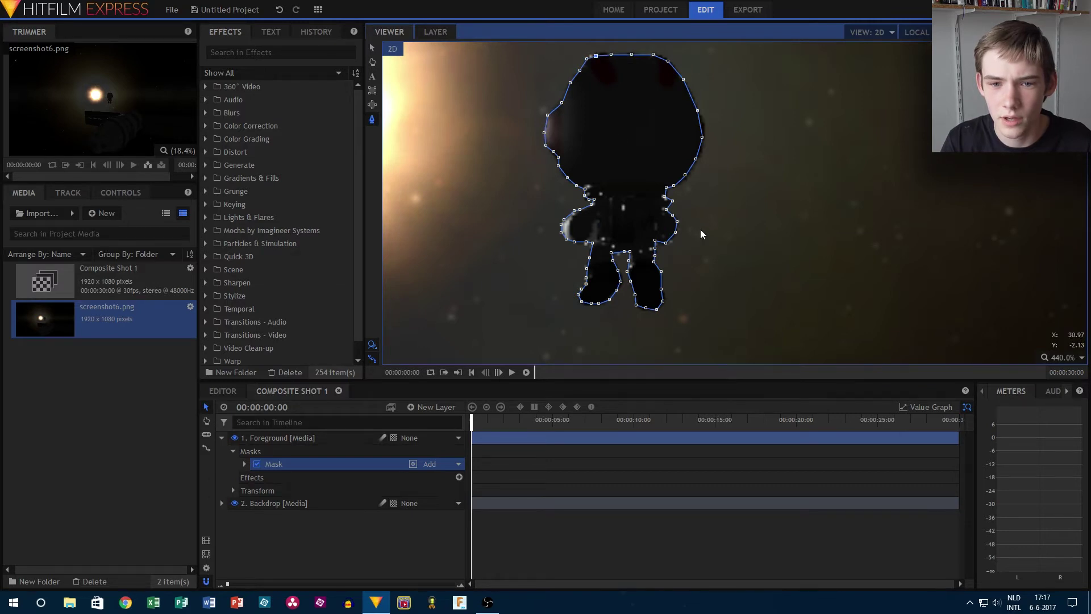
- Start a second freehand mask on the Foreground layer, tracing the spacecraft's left solar panel from its lower outer corner to its upper one
scroll(701, 232, down, 5)
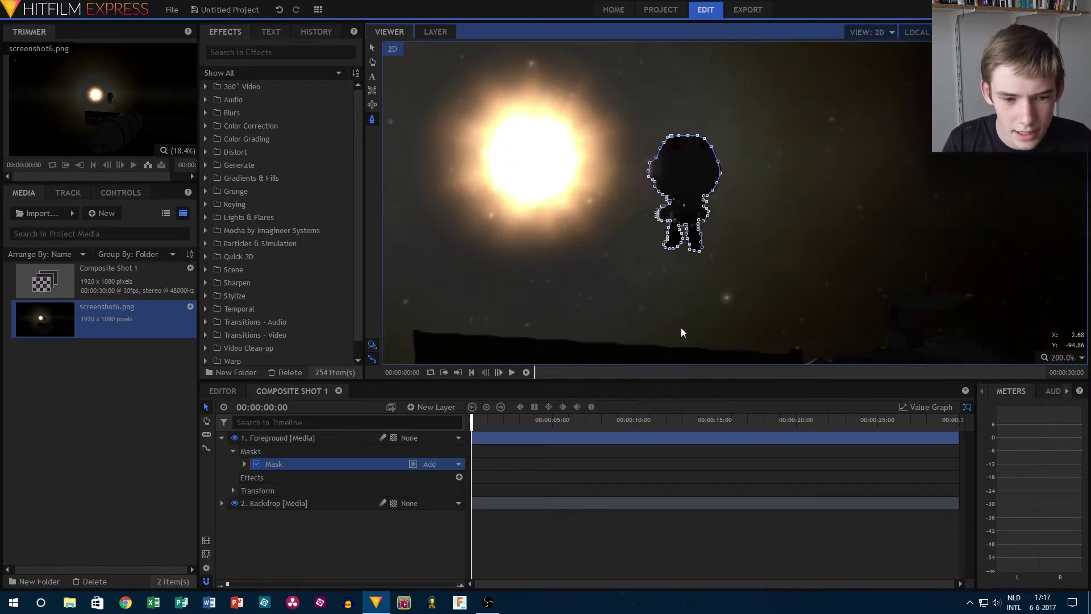
scroll(665, 244, down, 5)
scroll(667, 261, up, 5)
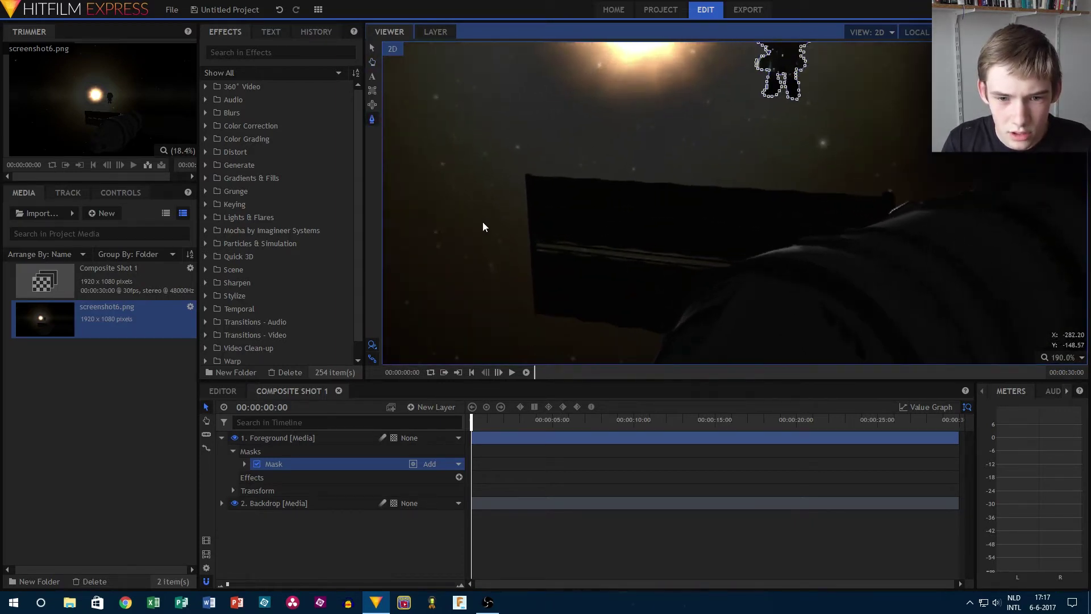
scroll(524, 220, up, 2)
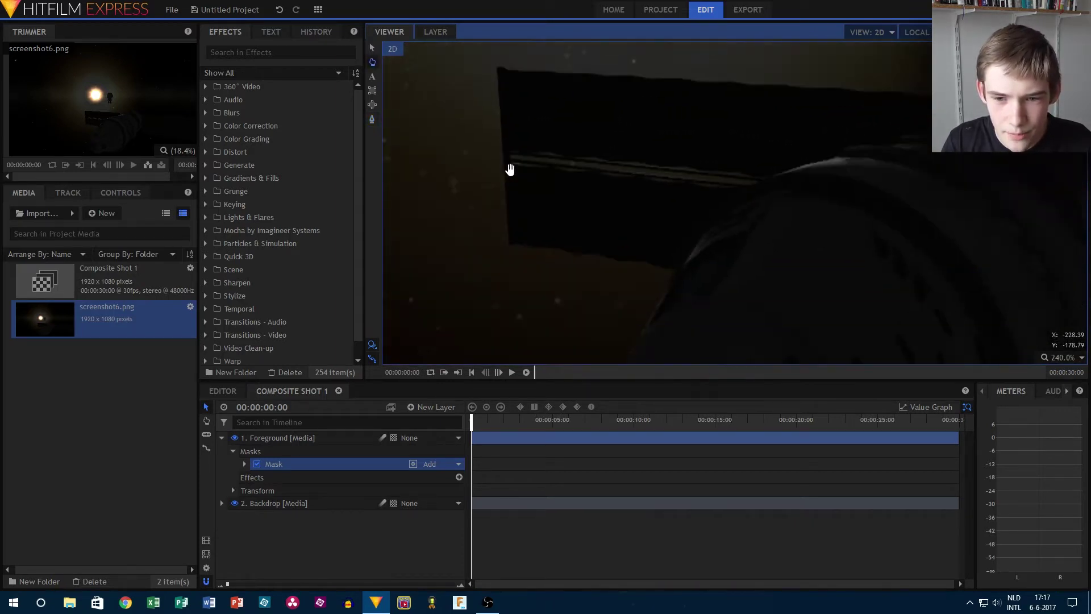
click(498, 66)
click(512, 257)
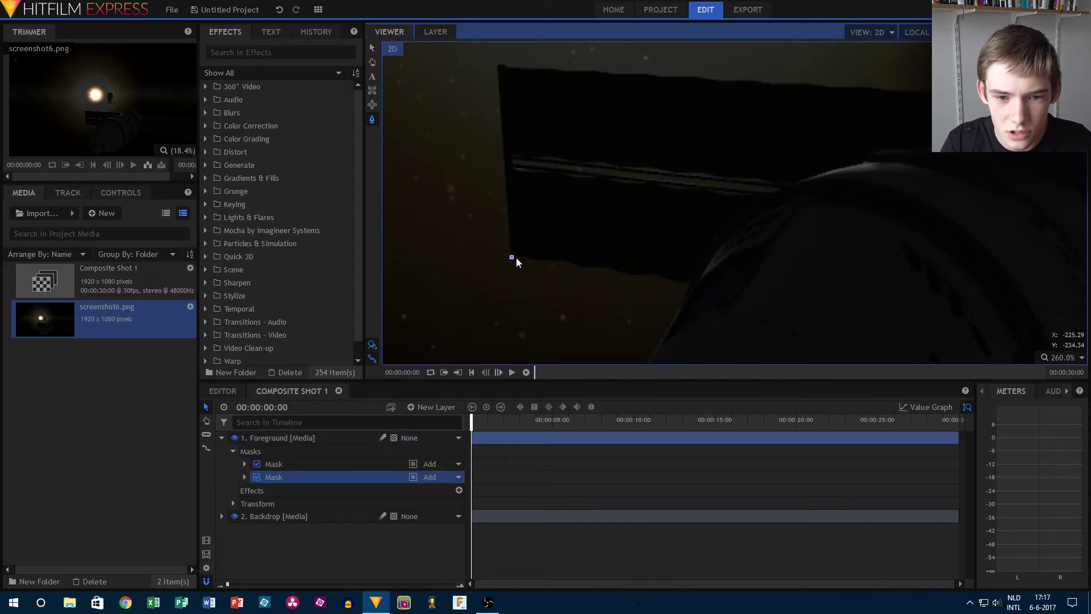
click(499, 66)
click(506, 67)
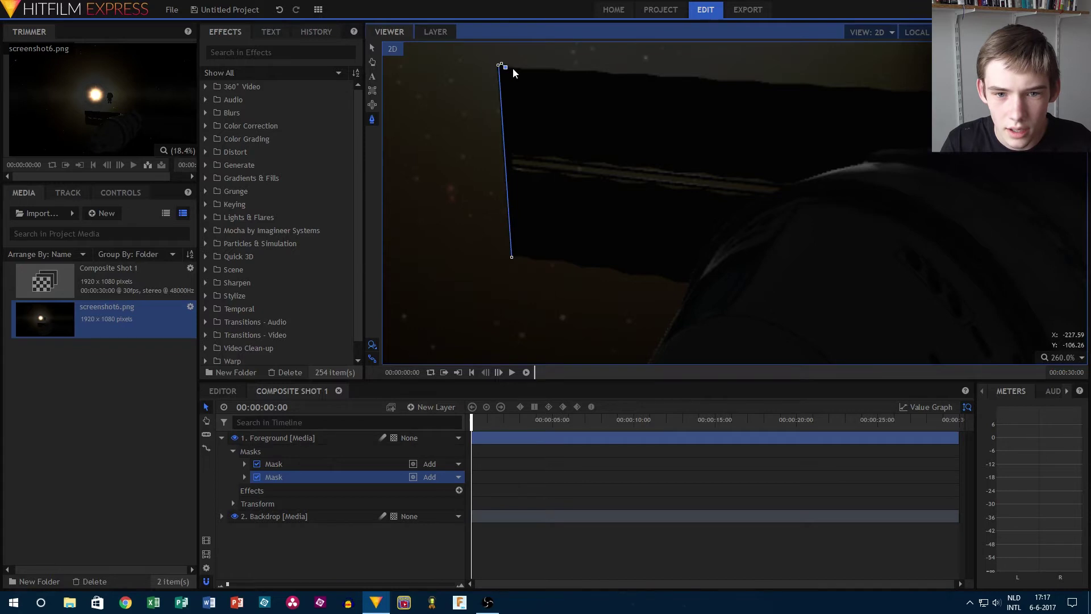
- Continue the spacecraft mask along the upper edge of the left solar panel to where it meets the hull
click(552, 69)
click(559, 70)
click(579, 73)
click(598, 69)
click(614, 75)
click(643, 72)
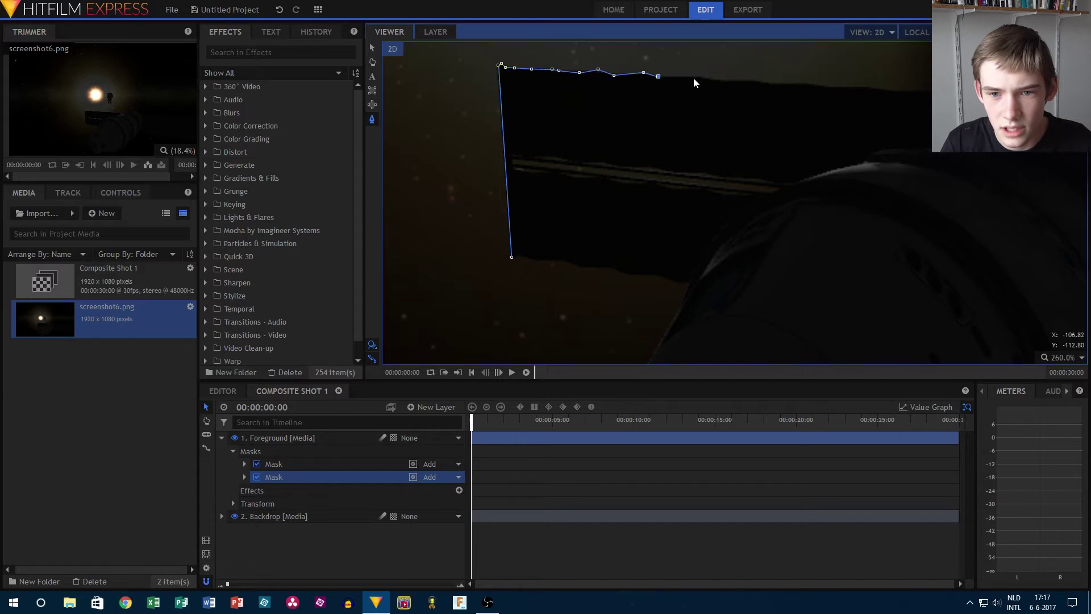
click(714, 79)
click(753, 80)
click(767, 81)
click(795, 82)
click(826, 86)
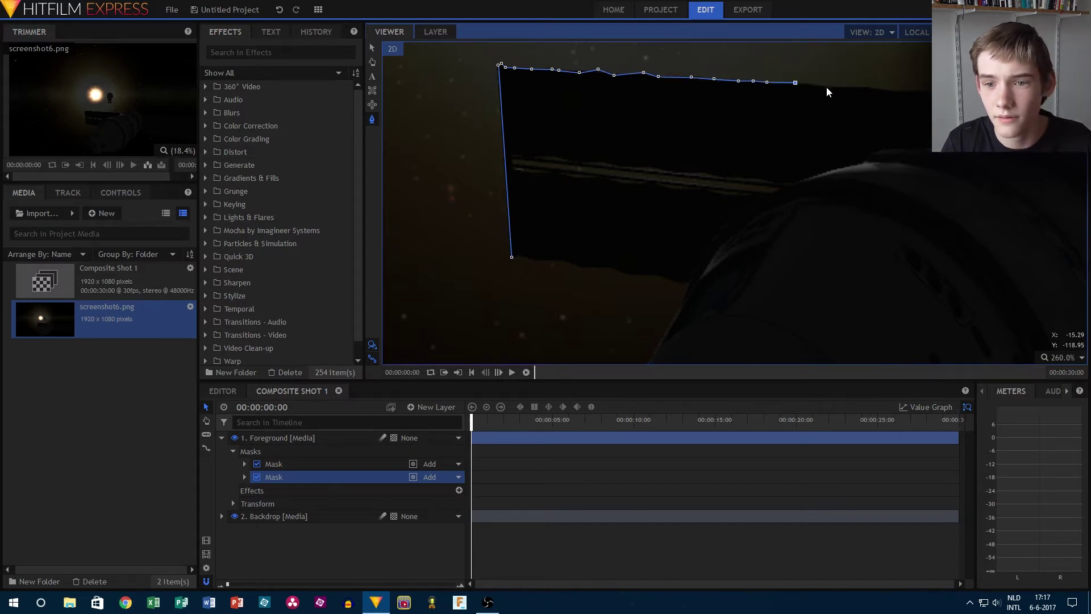
click(853, 88)
click(867, 86)
click(903, 91)
click(916, 89)
click(985, 96)
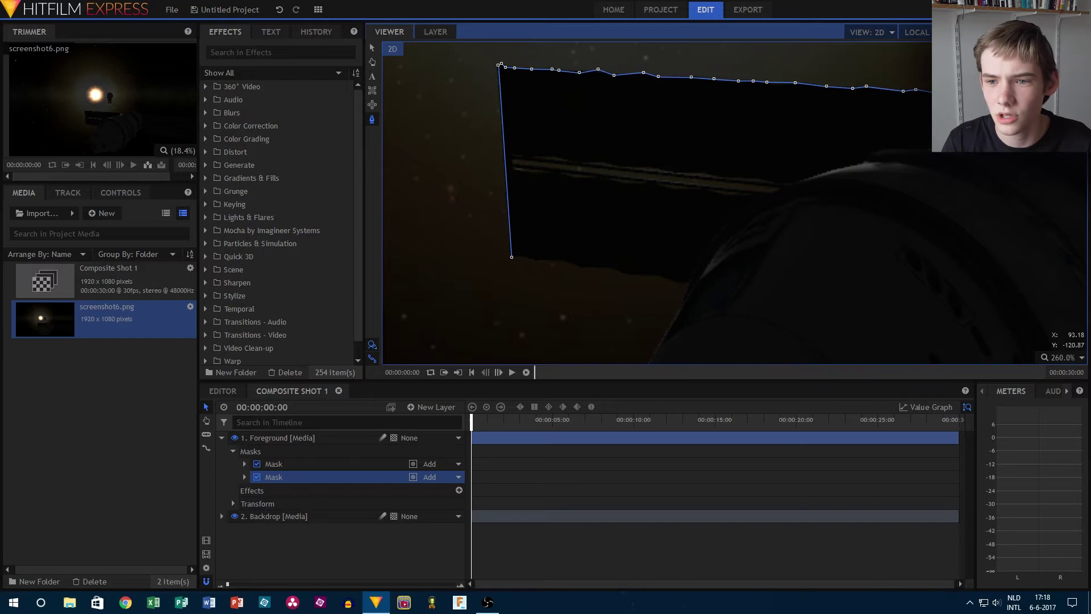
click(498, 65)
drag(1078, 104, 810, 183)
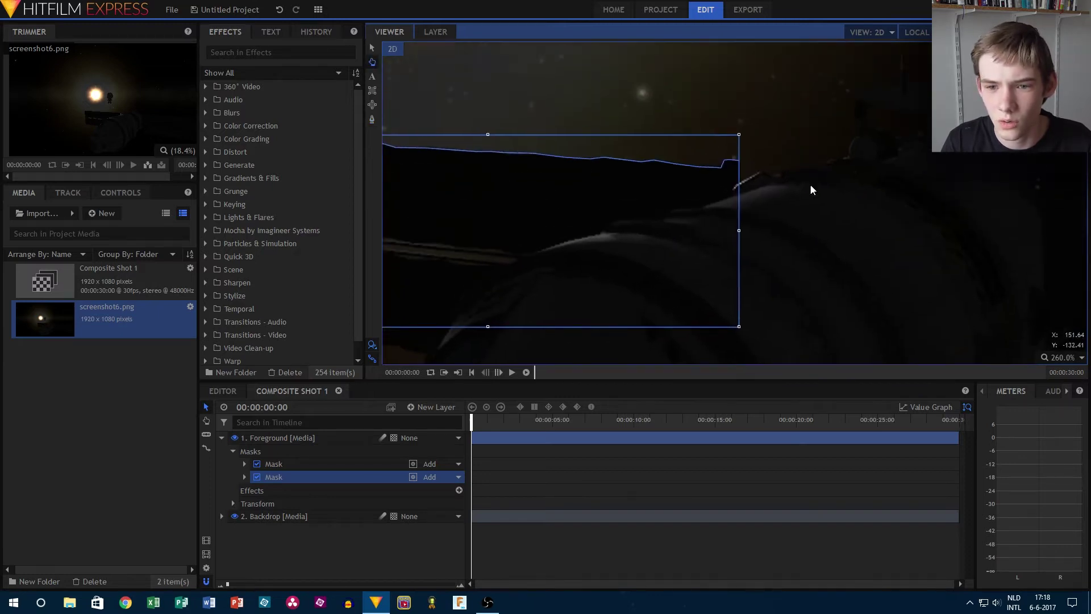
- Trace the thin bright strut, the top of the hull and the block protruding from it with mask points
scroll(744, 169, up, 2)
click(731, 190)
click(756, 179)
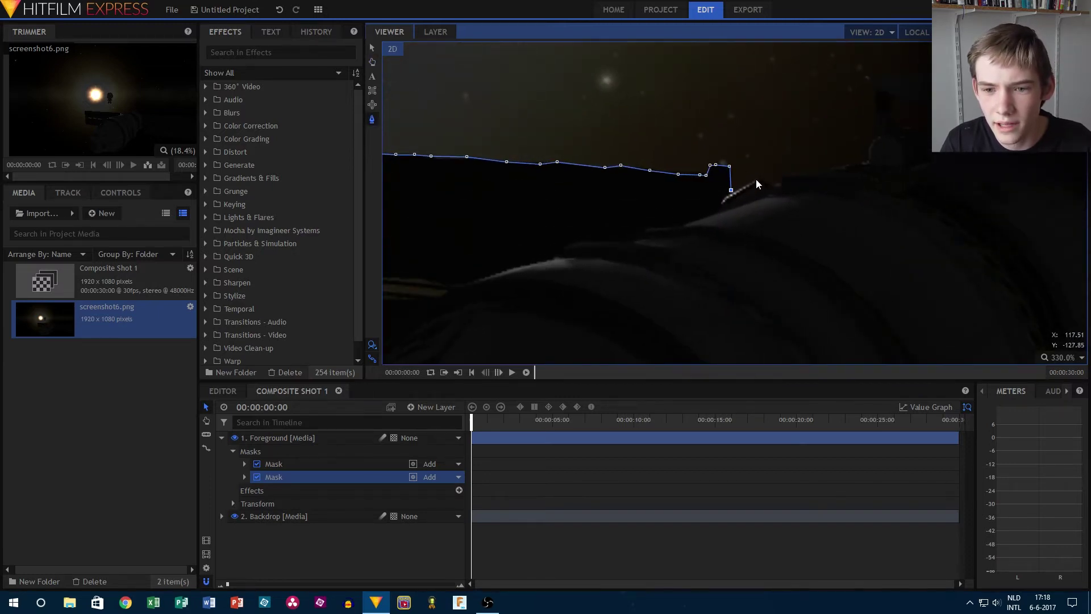
click(764, 180)
click(767, 186)
mouse_move(773, 192)
mouse_down()
mouse_move(595, 229)
mouse_move(615, 138)
mouse_move(748, 148)
mouse_move(629, 222)
mouse_up()
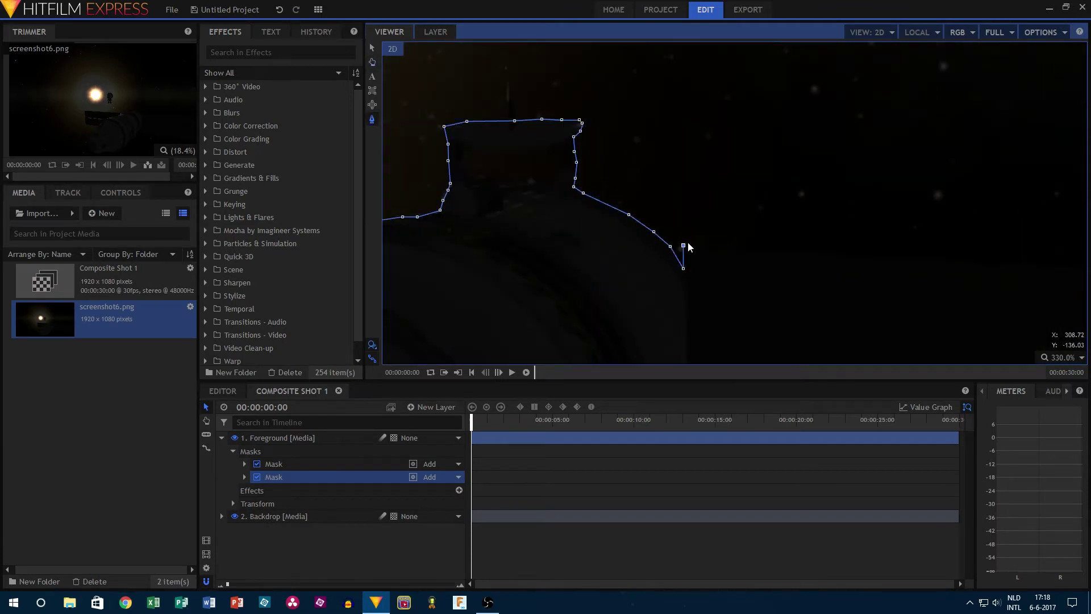
- Extend the spacecraft mask along the upper edge of the right solar panel towards the image border
drag(683, 250, 570, 251)
click(498, 244)
click(565, 246)
click(629, 249)
click(687, 250)
click(738, 254)
mouse_move(785, 260)
mouse_down()
mouse_move(685, 262)
mouse_move(848, 284)
mouse_move(569, 274)
mouse_move(786, 290)
mouse_move(516, 256)
mouse_move(689, 266)
mouse_move(666, 266)
mouse_move(754, 207)
mouse_move(661, 243)
mouse_up()
- Trace the lower edge of the right solar panel back towards the hull
click(587, 211)
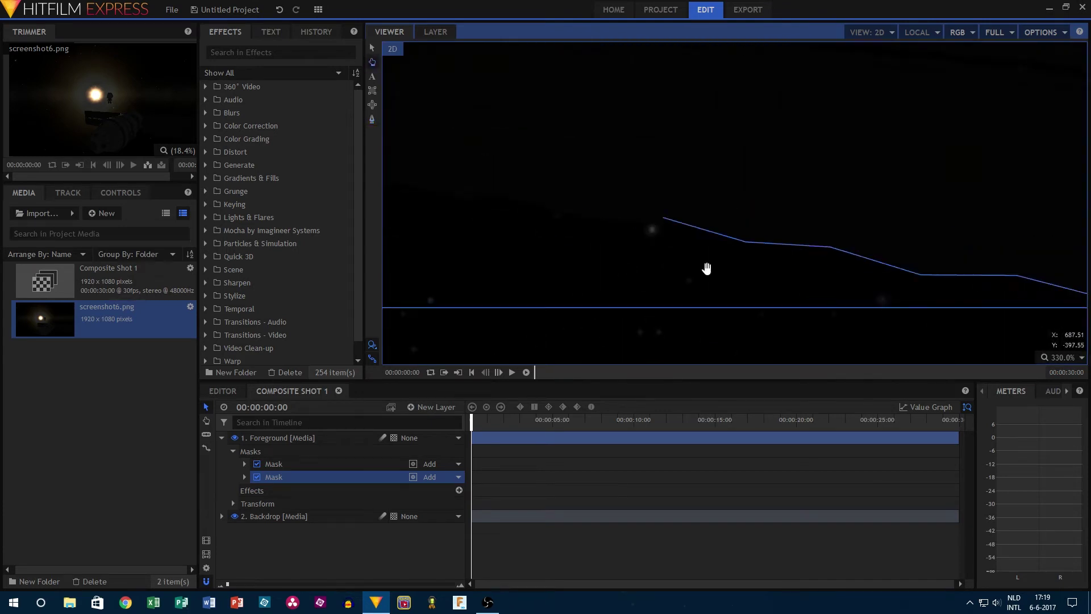
click(634, 274)
click(594, 275)
click(537, 262)
click(513, 269)
- Continue the mask up to the hull and down its lower right side, around the small protrusion
click(503, 146)
click(469, 189)
click(446, 218)
click(423, 248)
drag(401, 283, 530, 188)
click(554, 165)
click(563, 178)
click(548, 199)
- Trace the mask around the bottom and rounded front of the hull, up to the underside of the left solar panel
mouse_move(487, 233)
mouse_down()
mouse_move(570, 190)
mouse_move(663, 237)
mouse_up()
click(573, 189)
click(749, 215)
click(604, 218)
click(584, 229)
click(557, 243)
scroll(435, 214, up, 3)
click(663, 228)
click(708, 146)
scroll(739, 126, up, 2)
key(ctrl+z)
click(630, 210)
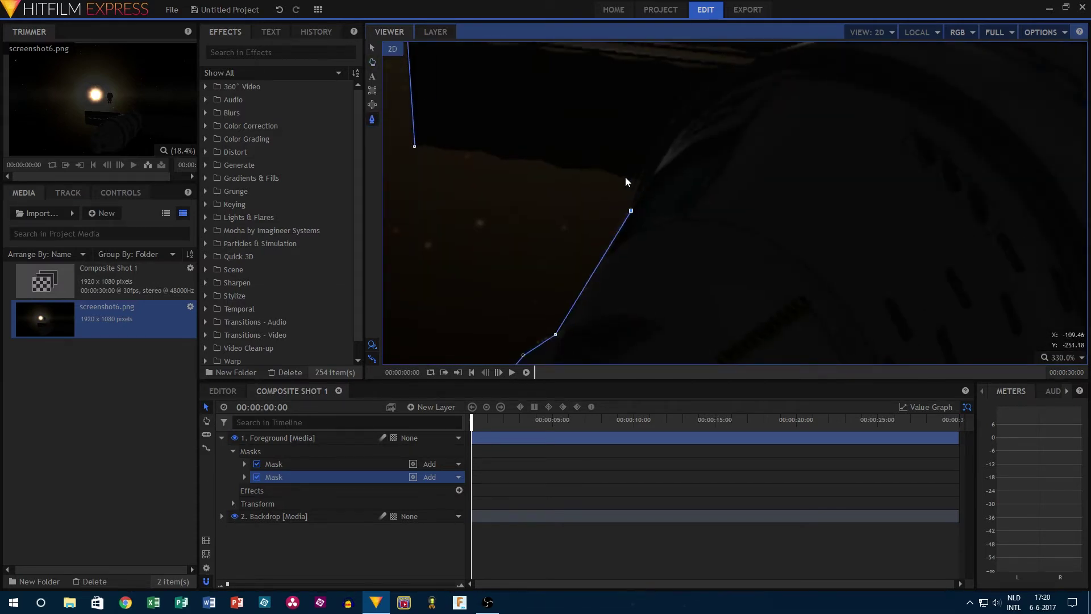
- Trace the lower edge of the left solar panel and close the spacecraft mask at its starting corner
click(541, 159)
click(506, 160)
click(479, 147)
click(451, 149)
click(424, 145)
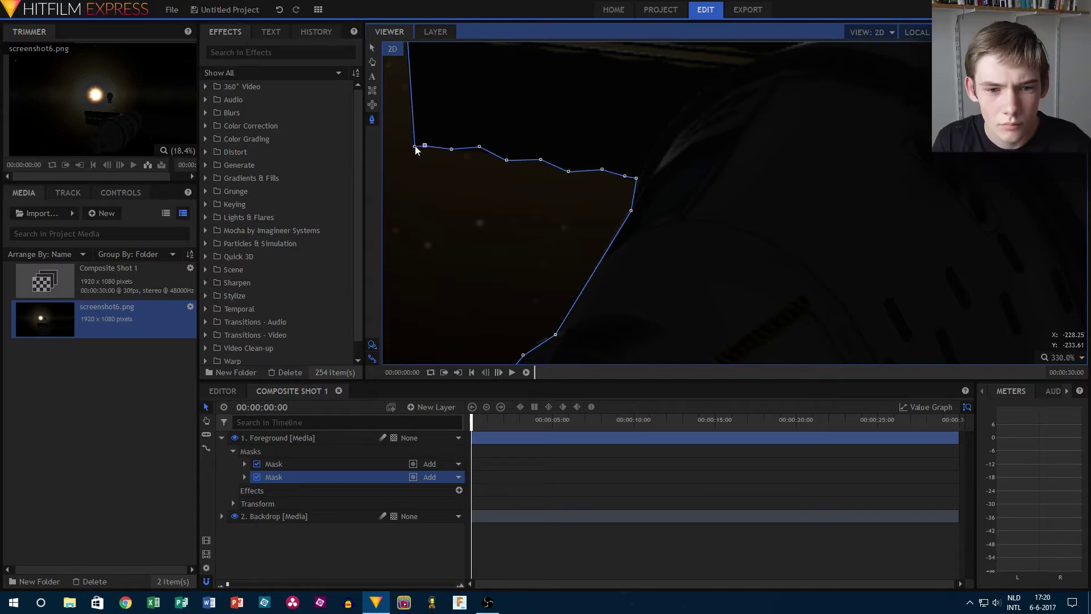
scroll(602, 128, down, 10)
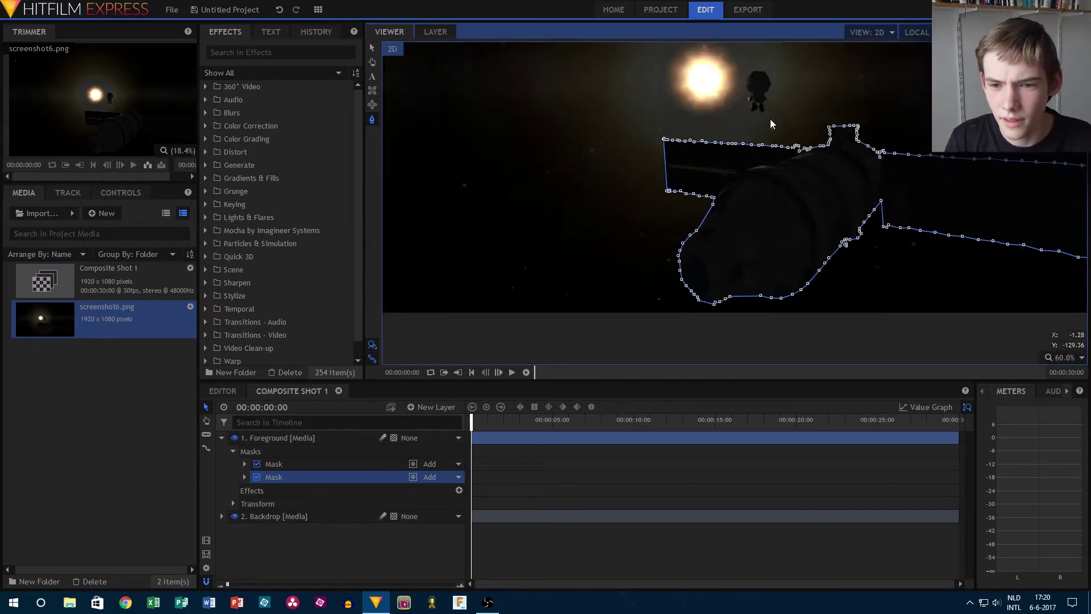
- Check the masked cutout with the Backdrop layer temporarily hidden, and collapse the Foreground layer's properties
scroll(790, 122, up, 3)
scroll(1052, 220, up, 1)
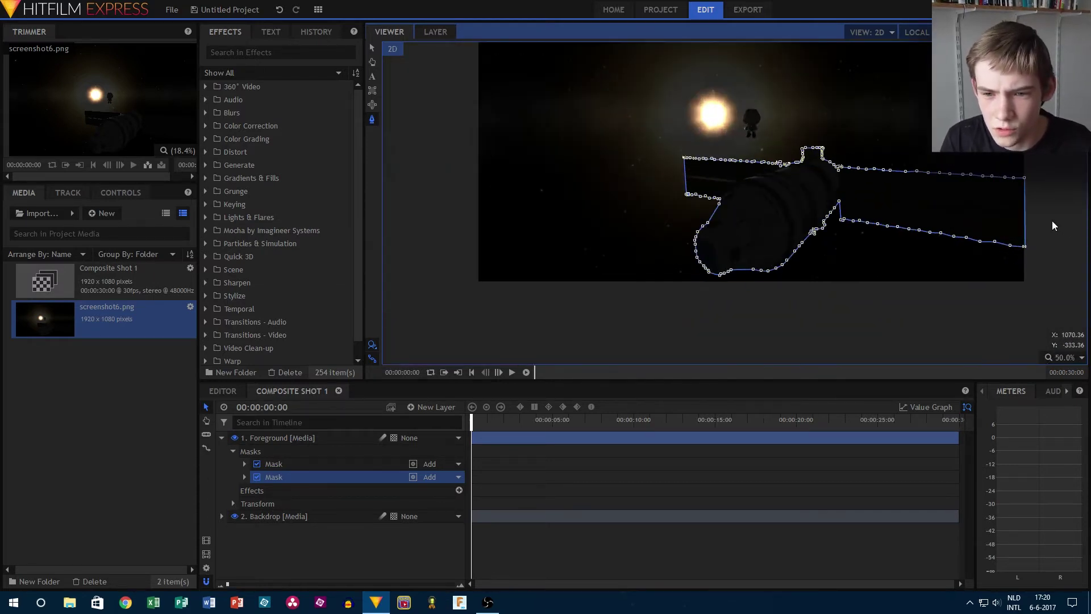
click(254, 534)
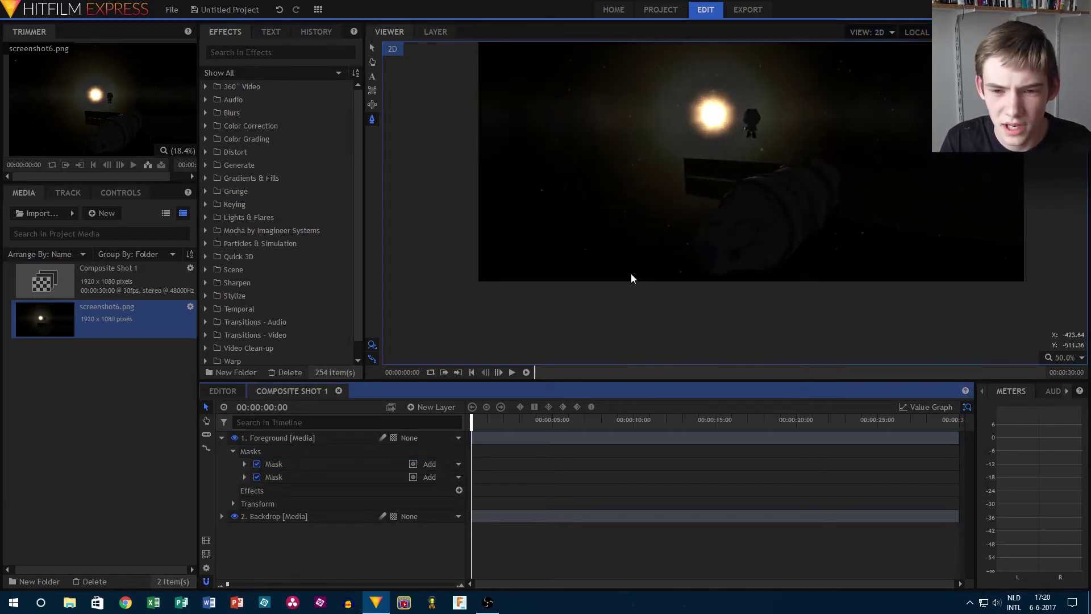
click(233, 516)
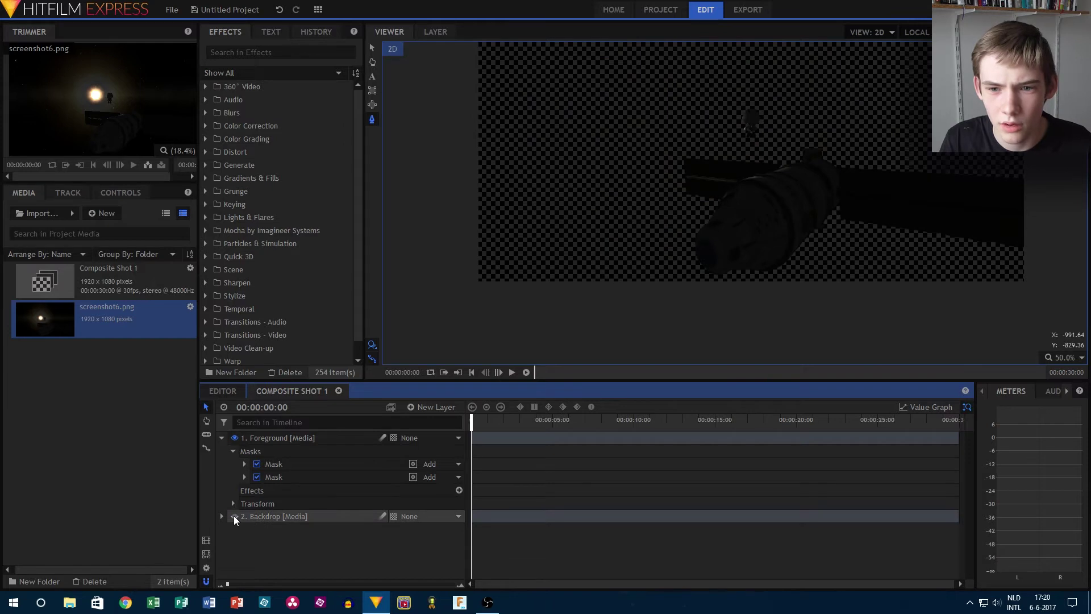
scroll(892, 136, down, 1)
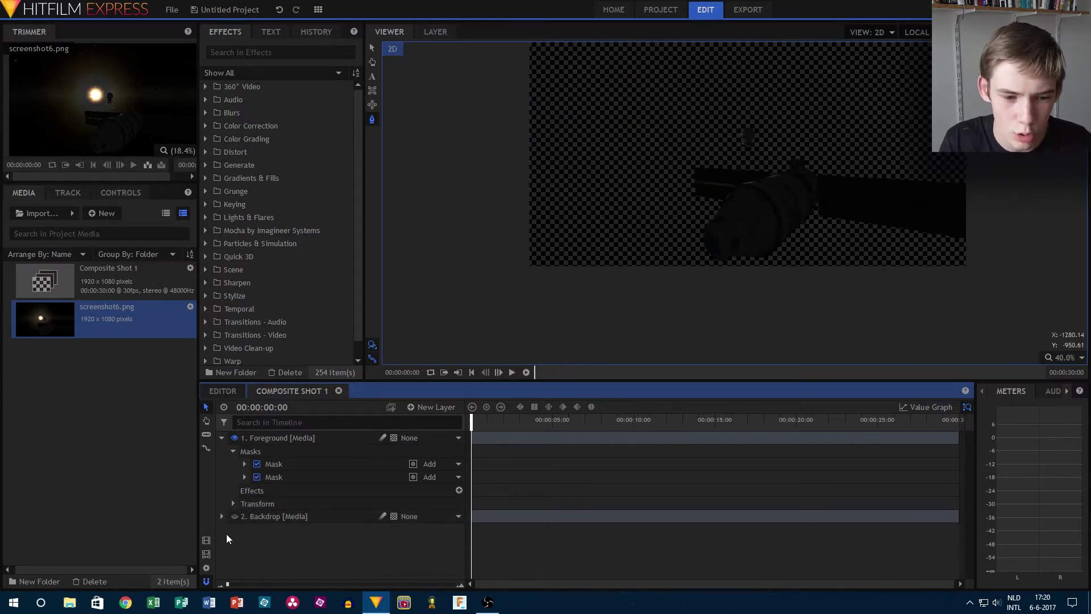
click(234, 517)
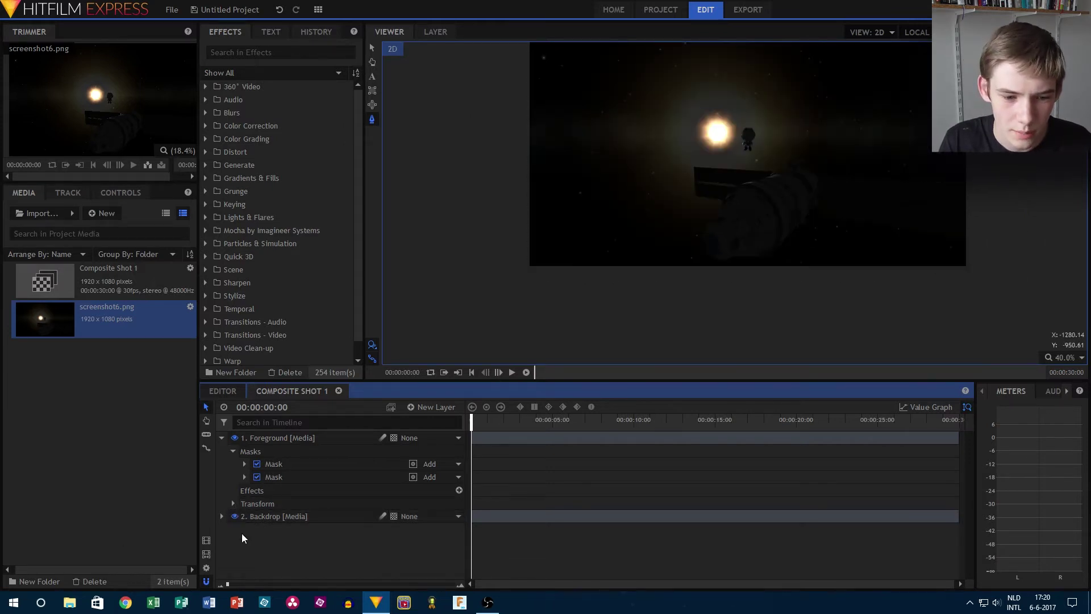
click(222, 437)
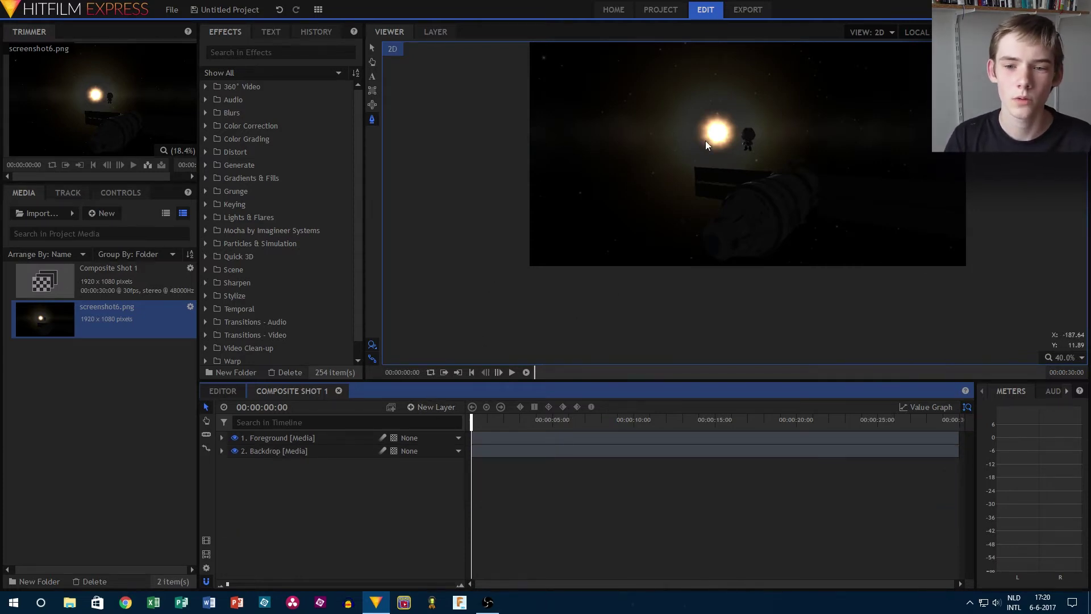
- Add a black plane layer named Light Flares and place it between the Foreground and Backdrop layers
drag(764, 112, 765, 139)
scroll(765, 138, up, 3)
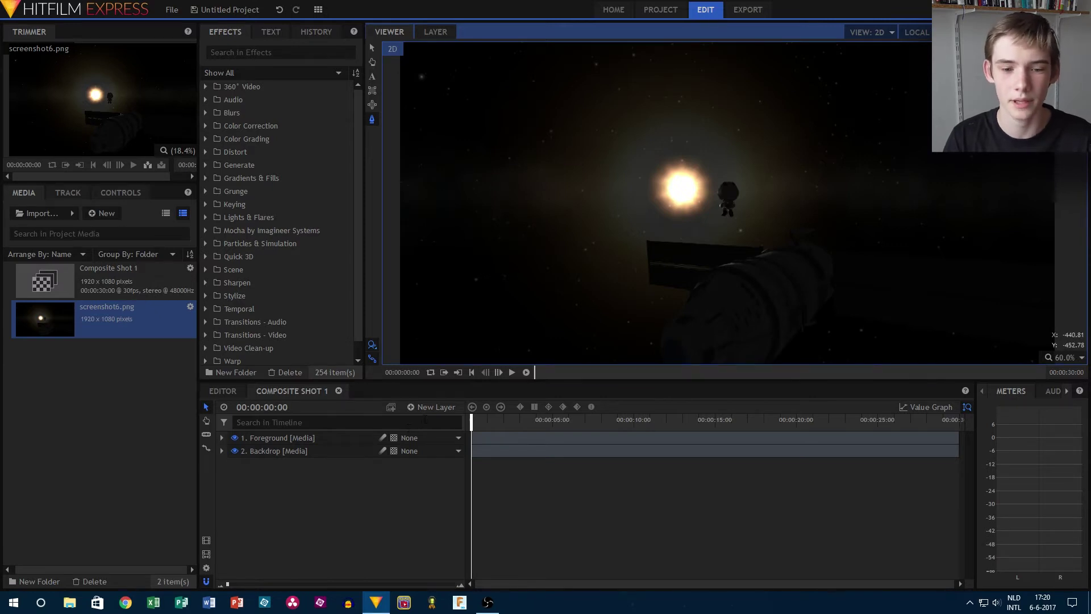
click(431, 409)
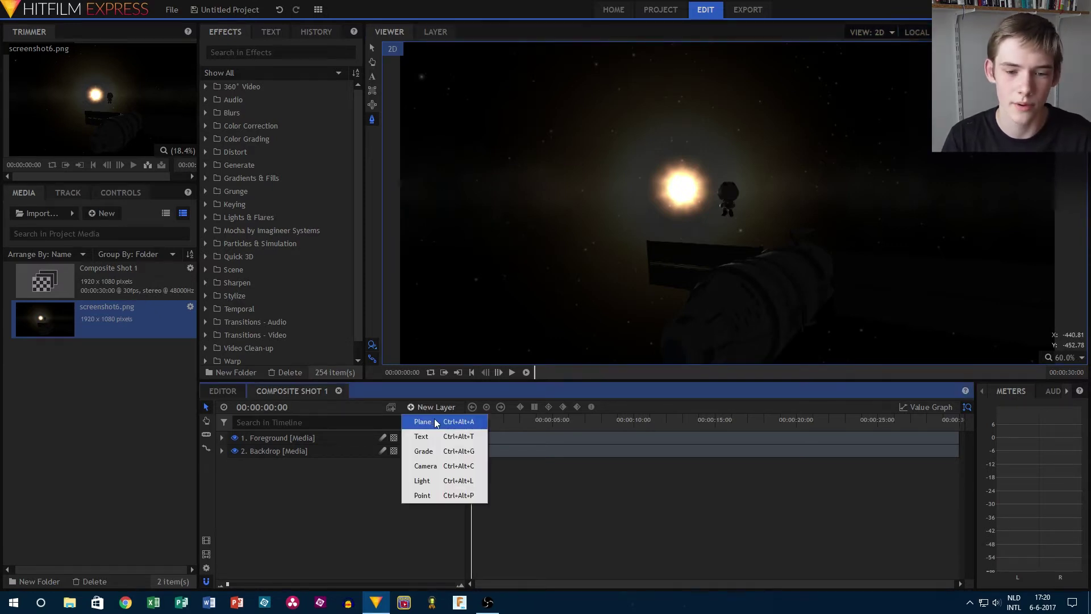
click(439, 426)
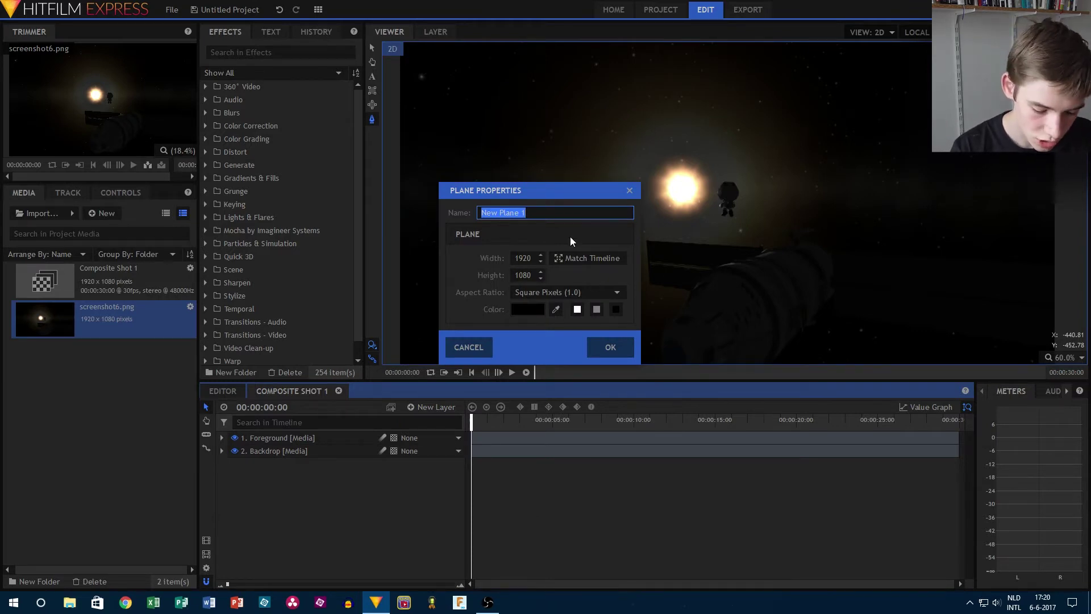
text(Light)
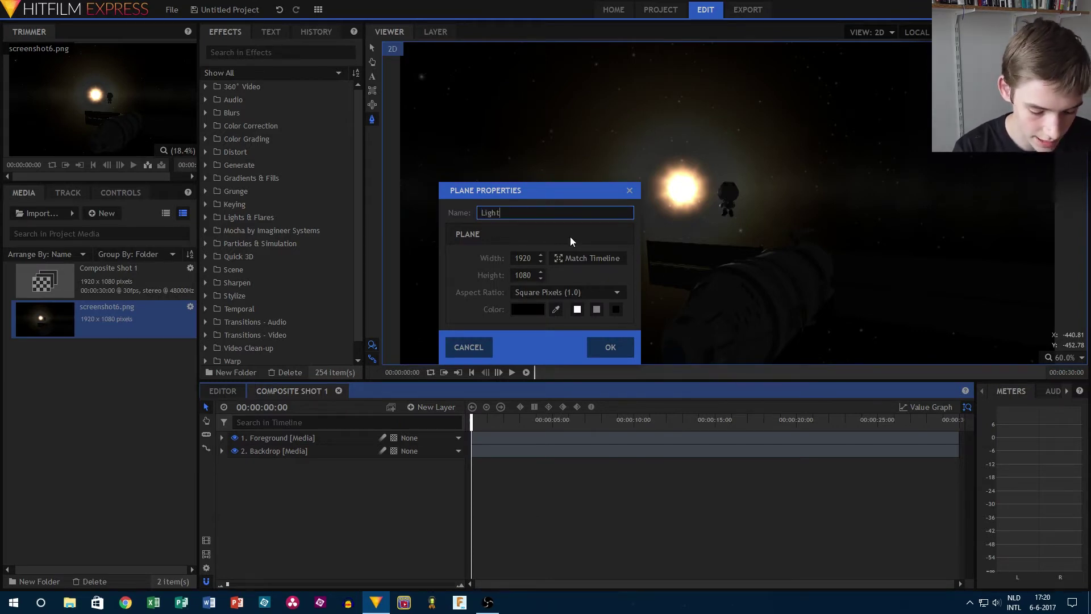
text( Flares)
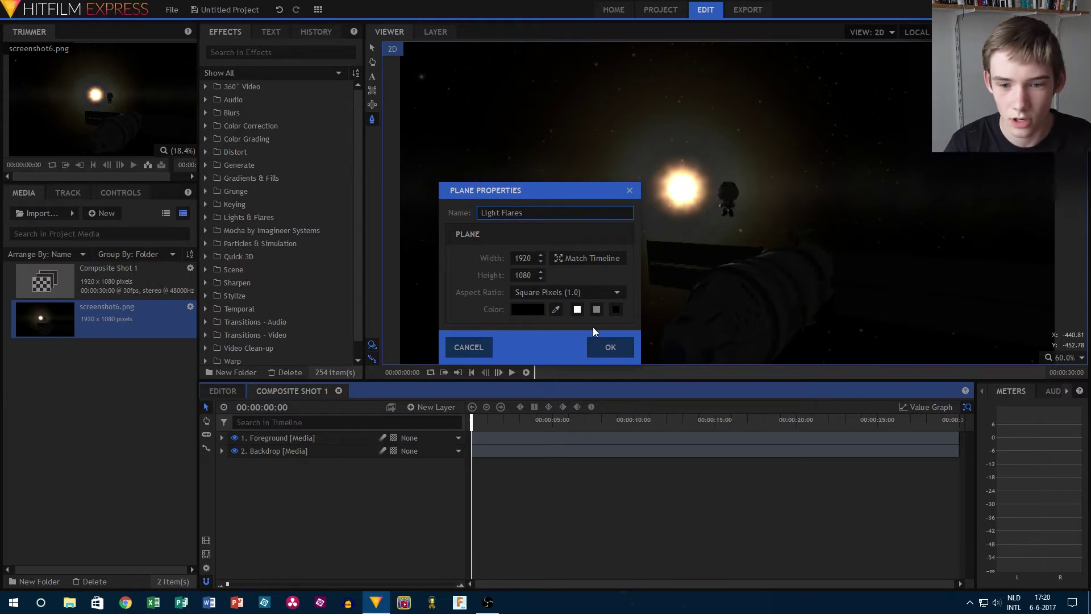
click(606, 349)
drag(272, 439, 262, 461)
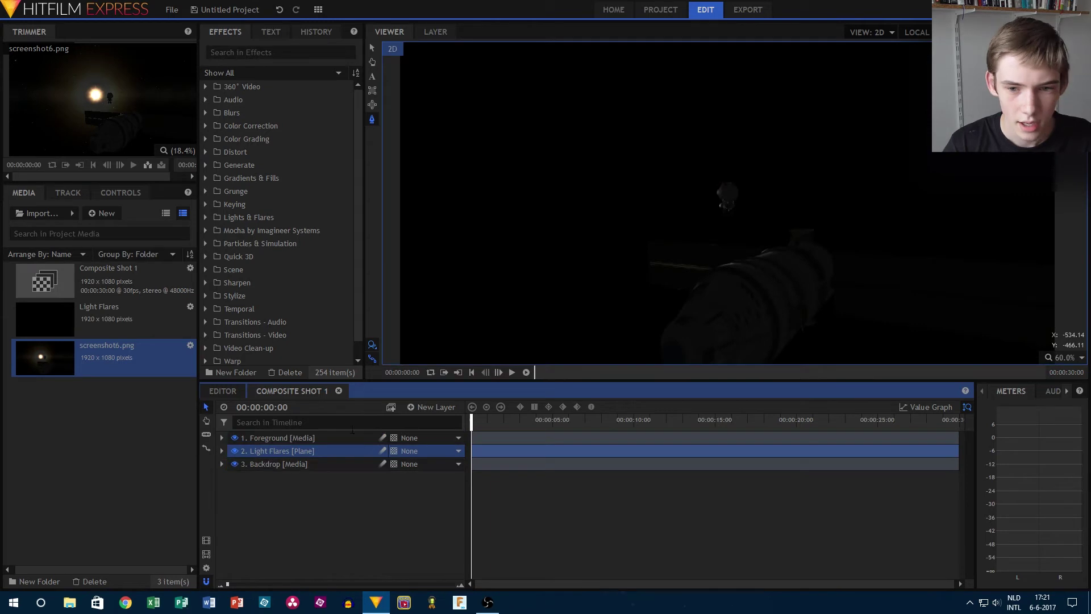
- Set the Light Flares plane's blend mode to Screen
right_click(334, 453)
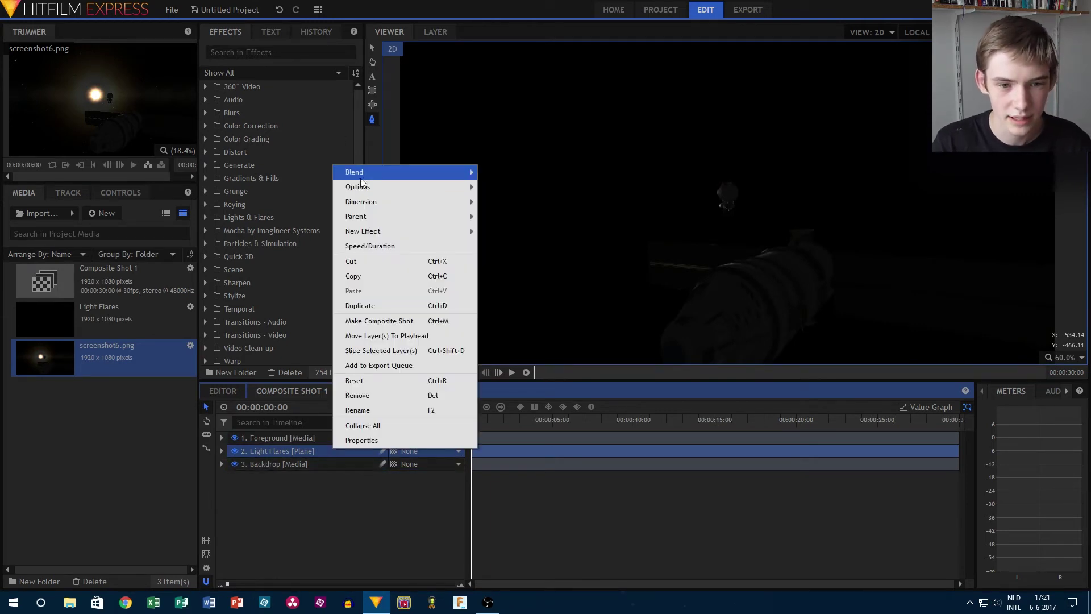
mouse_move(361, 175)
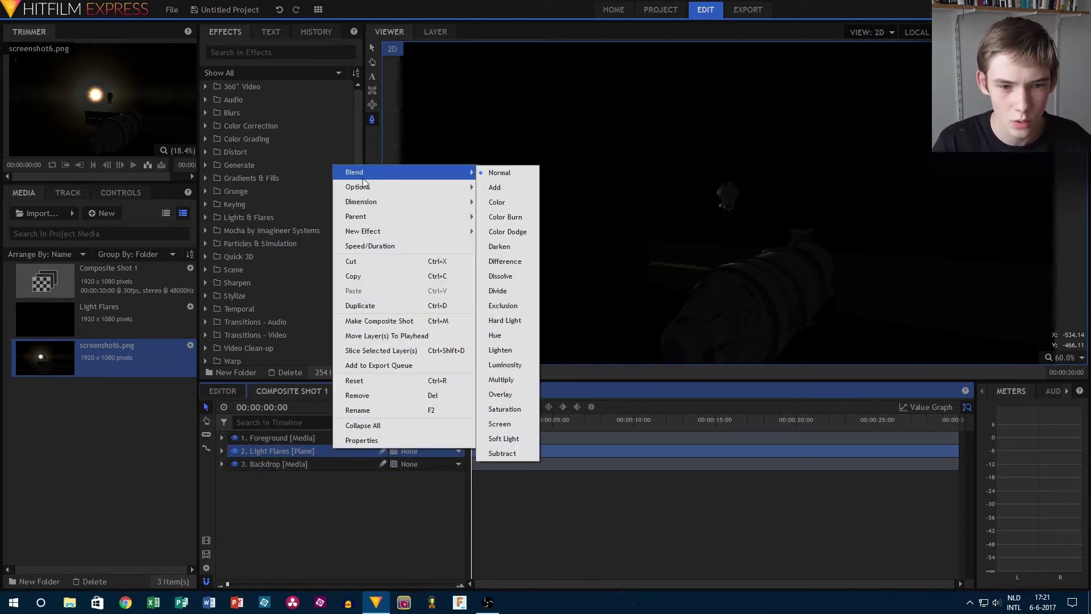
click(516, 420)
scroll(698, 200, down, 3)
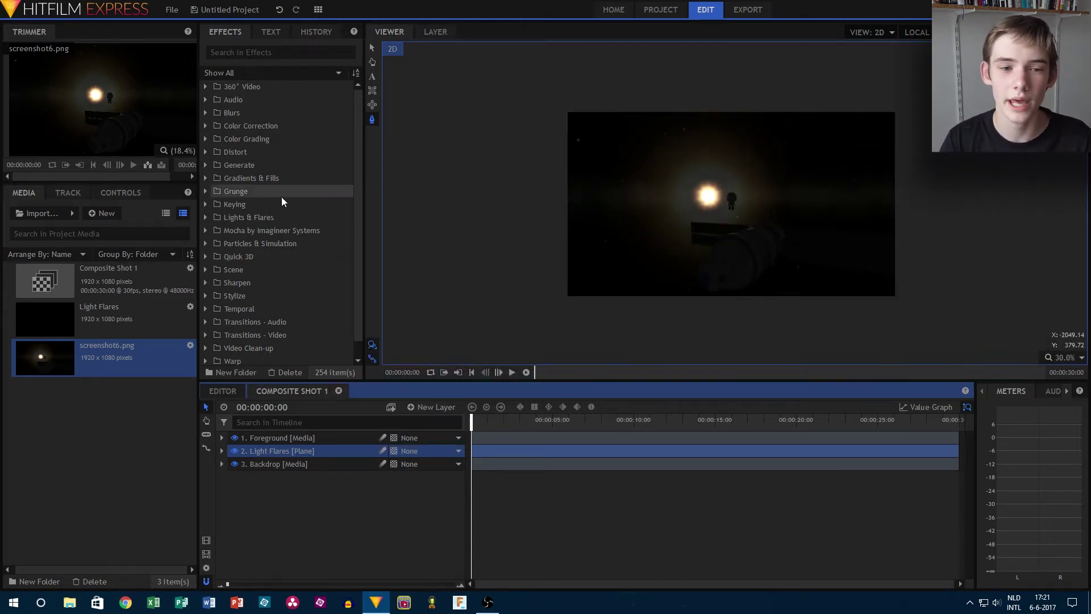
- Find the Light Flares effect in the Lights & Flares category and apply it to the Light Flares plane
scroll(216, 149, down, 1)
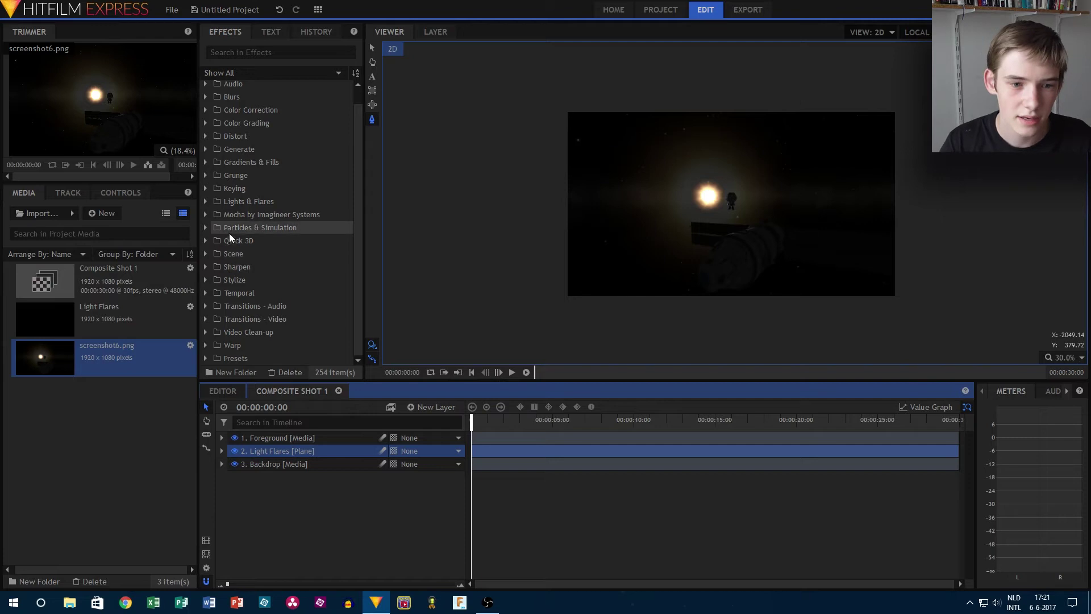
click(206, 202)
scroll(274, 234, down, 1)
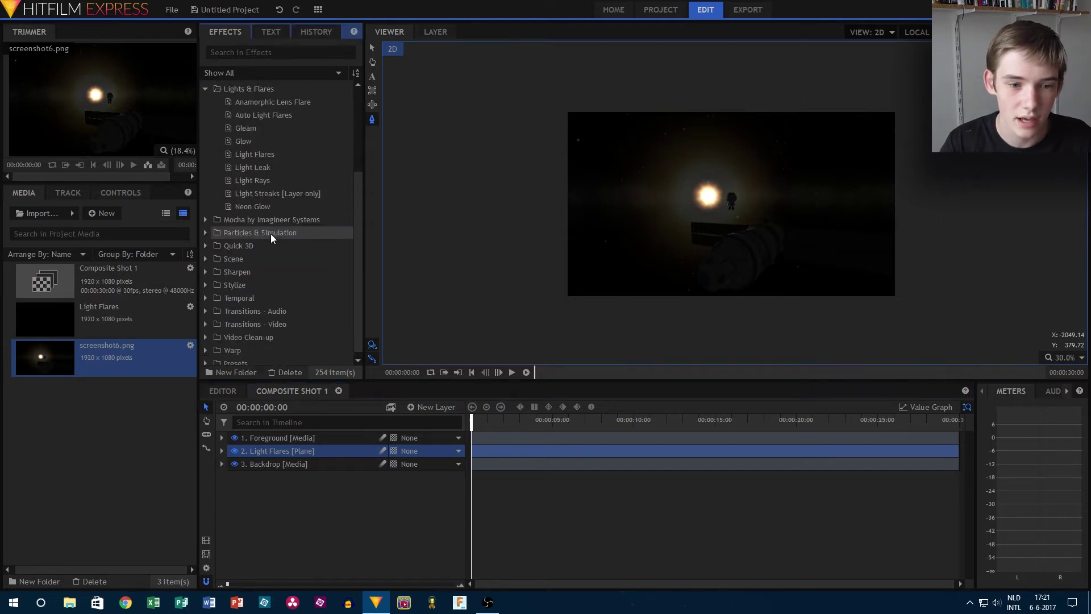
scroll(266, 243, down, 2)
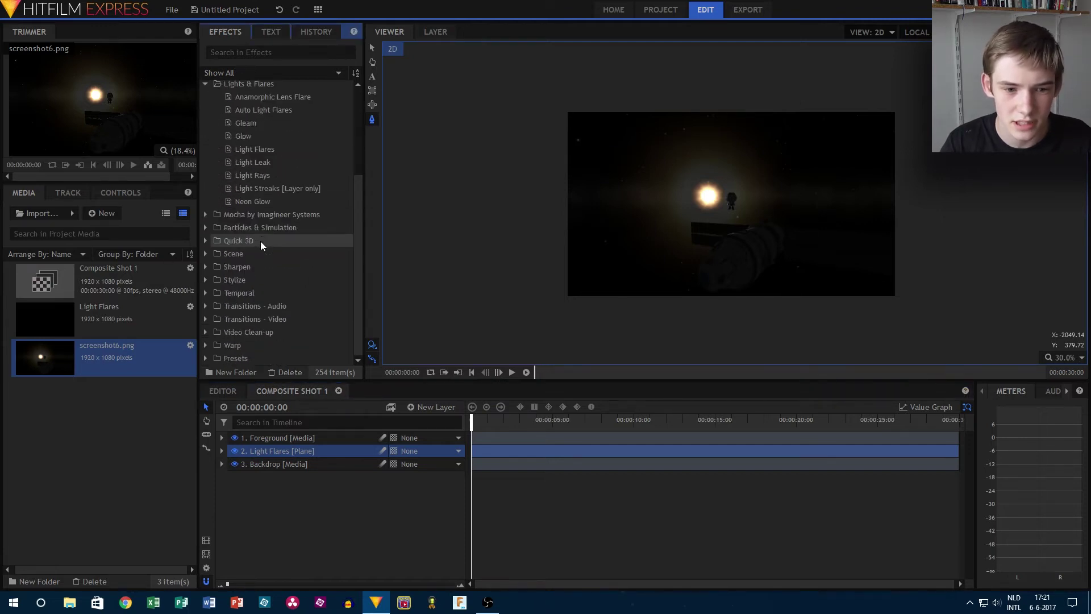
scroll(260, 241, up, 3)
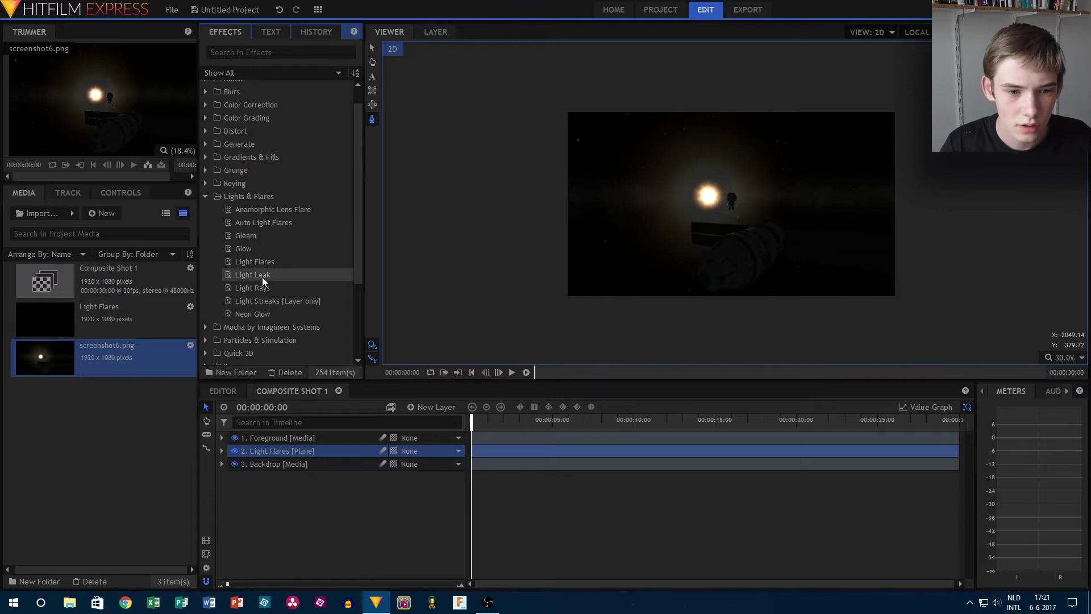
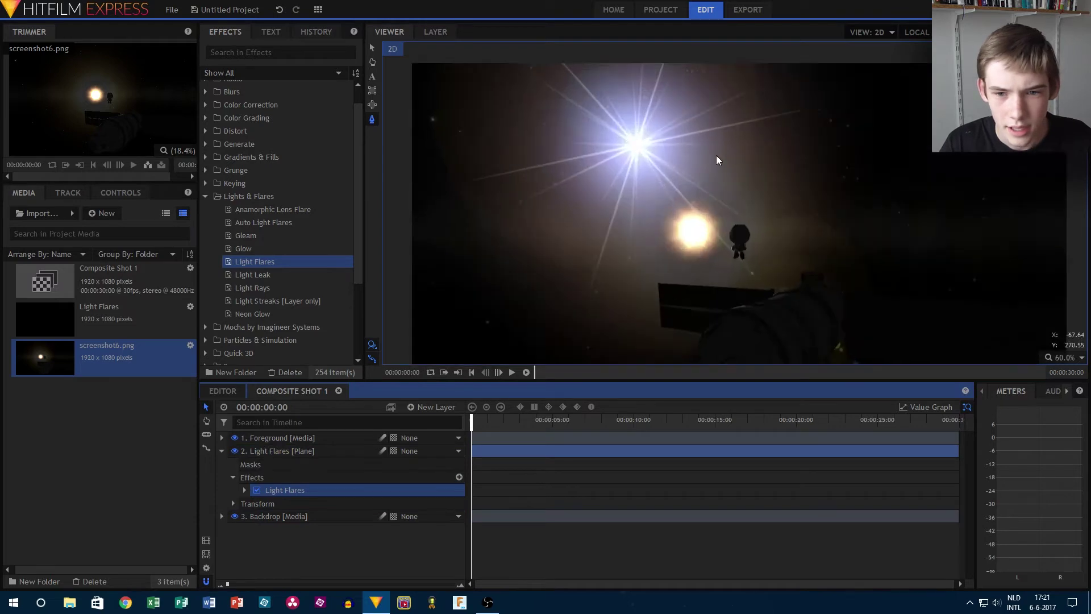
drag(612, 145, 615, 165)
click(684, 185)
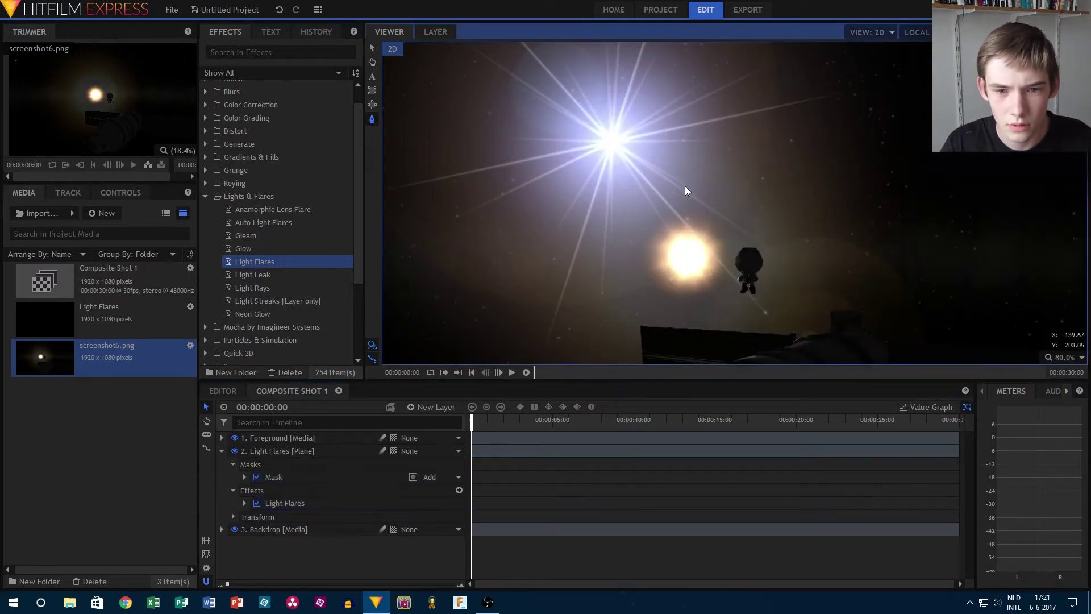
click(295, 475)
key(Delete)
click(544, 149)
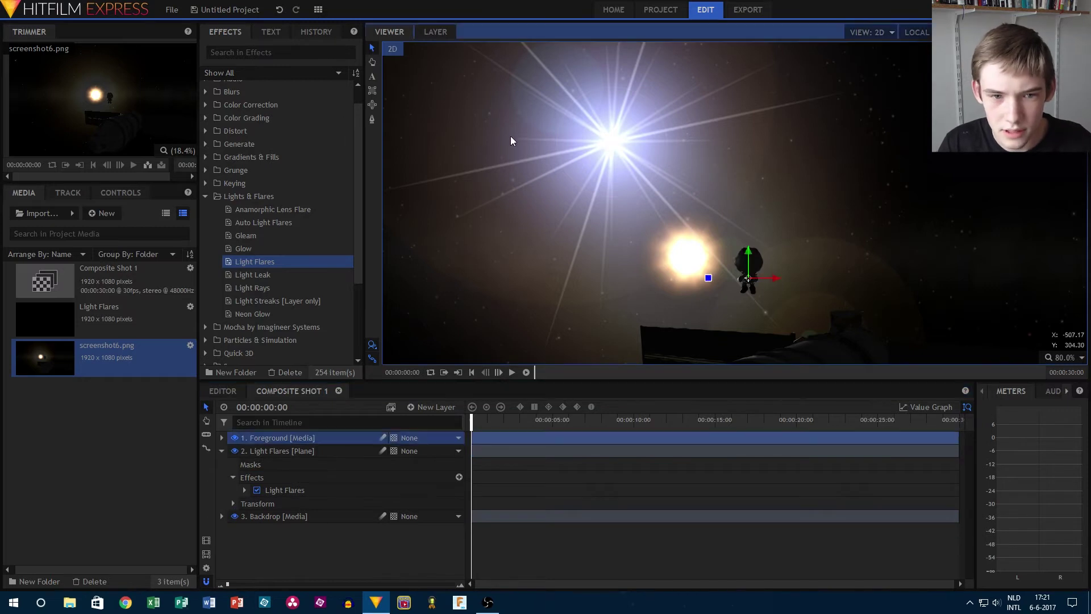
- Move the Light Flares hotspot onto the centre of the sun in the composite
click(284, 489)
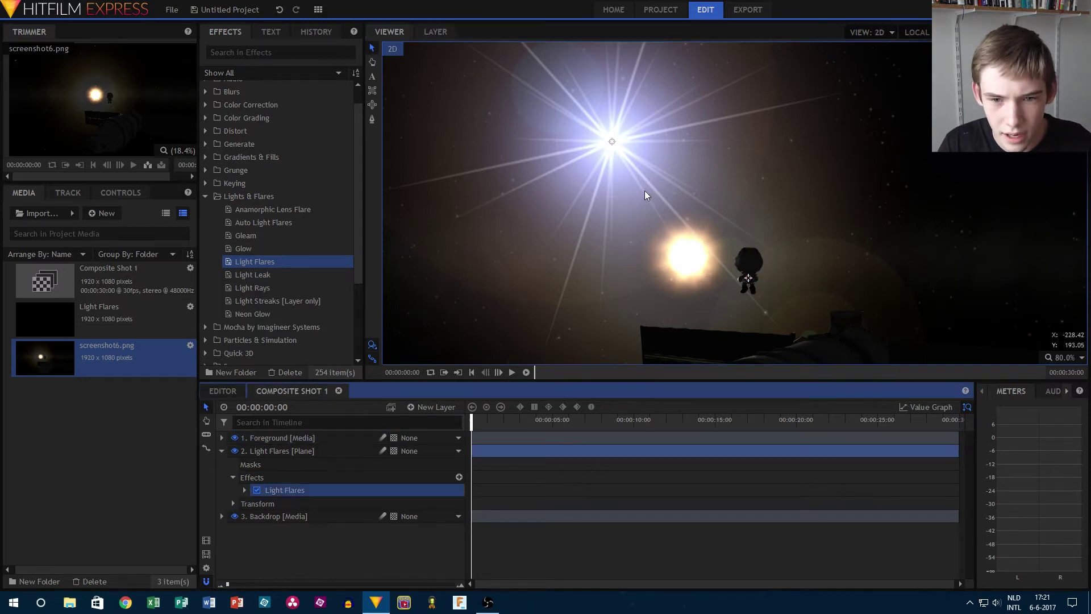
drag(615, 149, 690, 265)
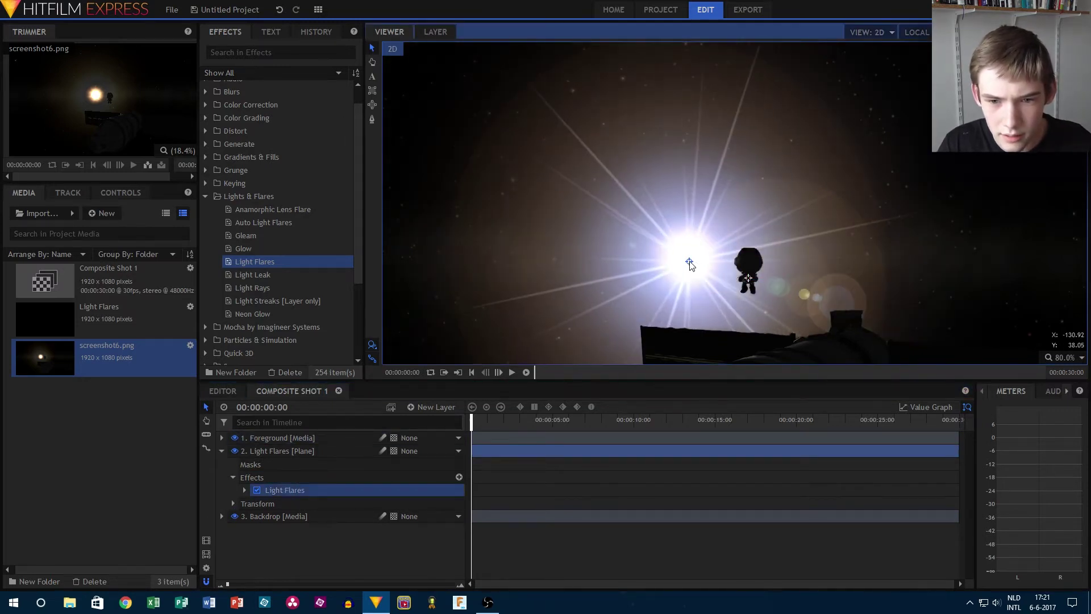
scroll(848, 302, down, 3)
scroll(811, 253, up, 2)
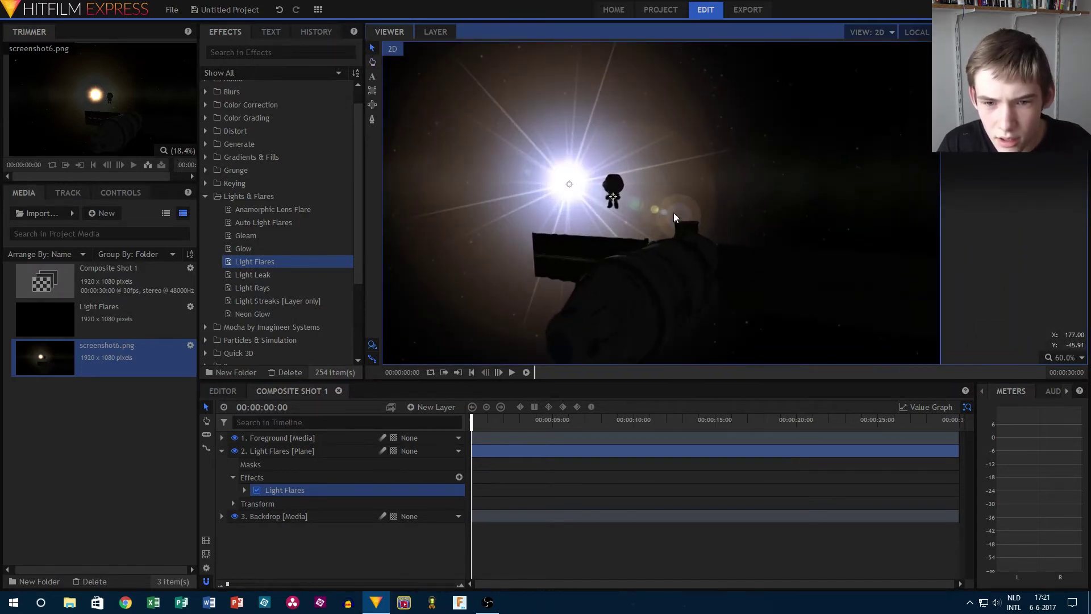
click(676, 215)
mouse_move(607, 190)
mouse_down()
mouse_move(612, 153)
mouse_move(615, 270)
mouse_move(613, 197)
mouse_up()
- Look through the Light Flares effect's Rays and Other Elements properties and enlarge the flare's scale to 733 px
click(246, 491)
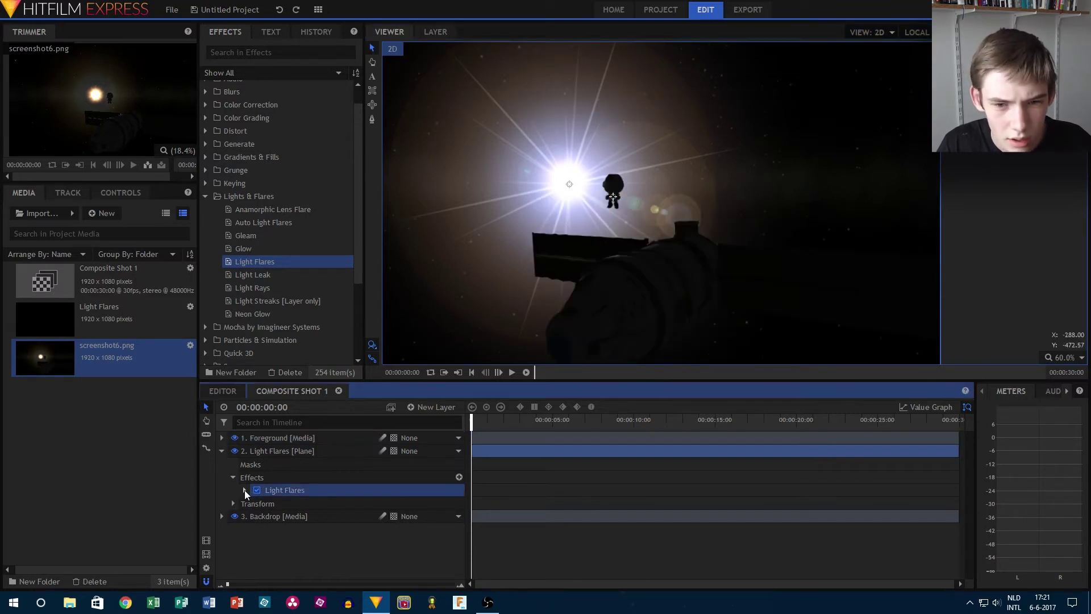
click(244, 490)
click(256, 533)
scroll(368, 519, down, 2)
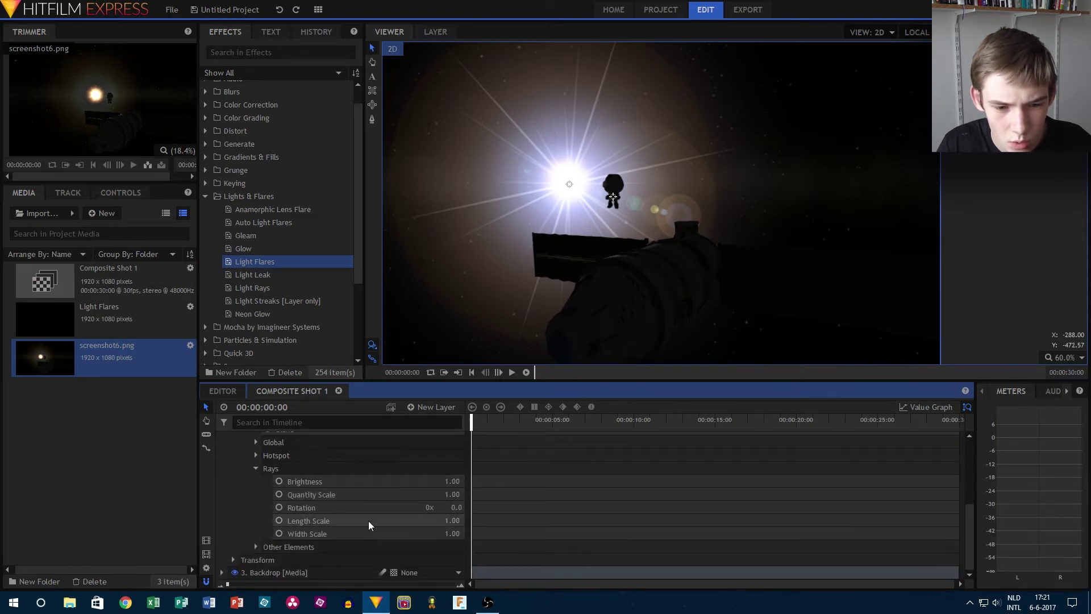
click(257, 465)
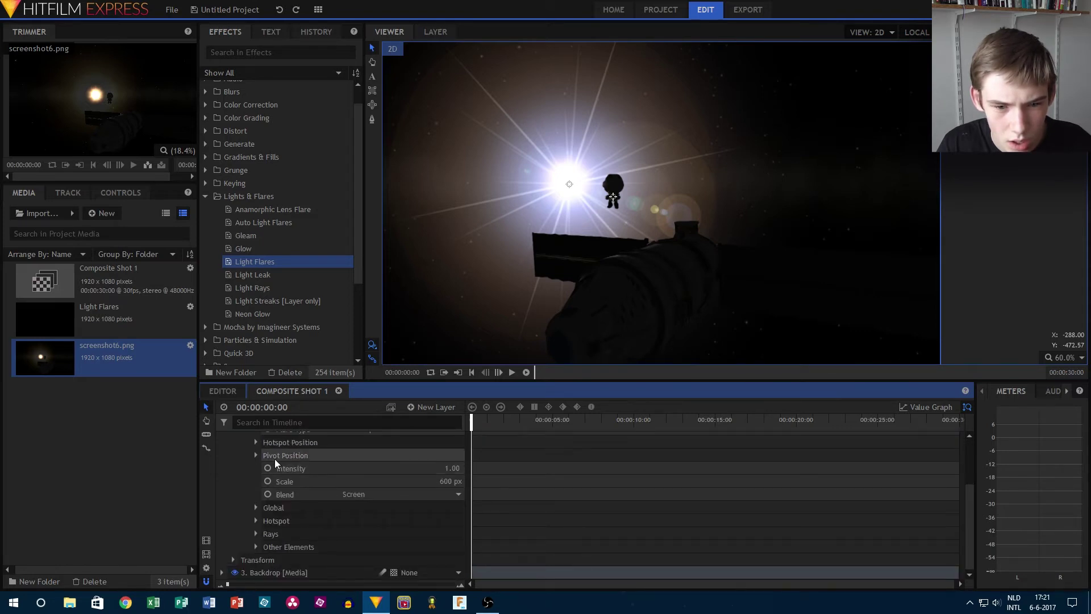
click(258, 548)
scroll(258, 547, up, 2)
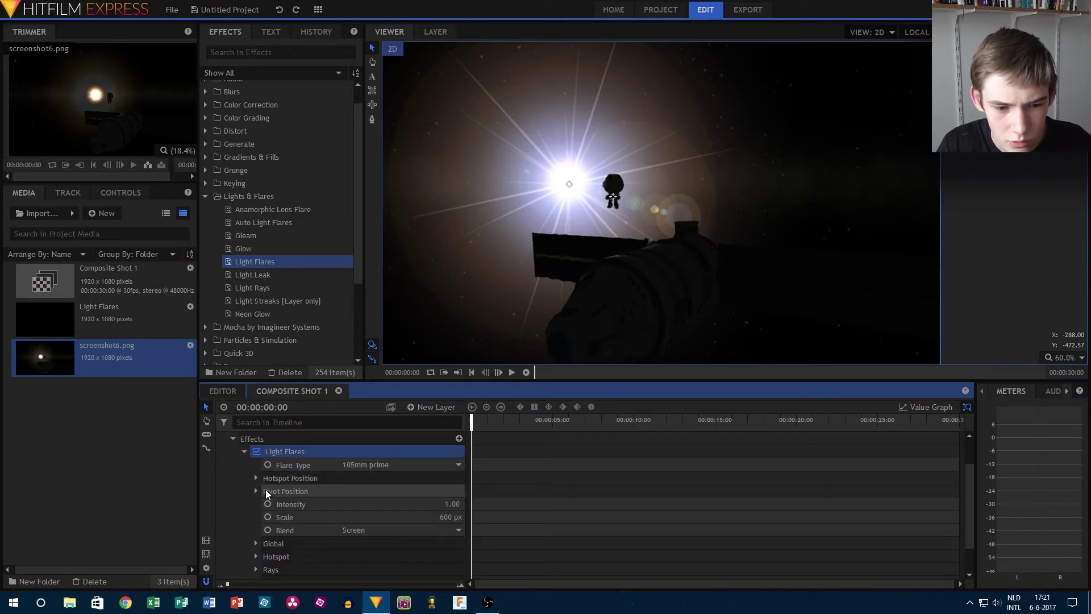
drag(446, 518, 500, 518)
- Change the Light Flares effect's flare type to Sun glare
scroll(378, 487, up, 1)
click(367, 508)
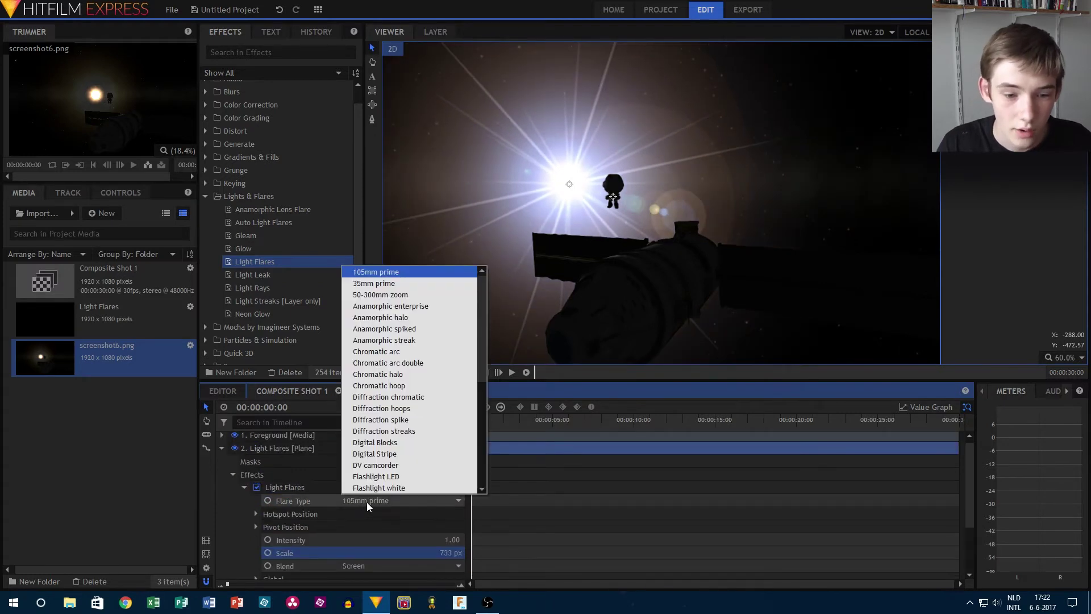
scroll(415, 443, down, 6)
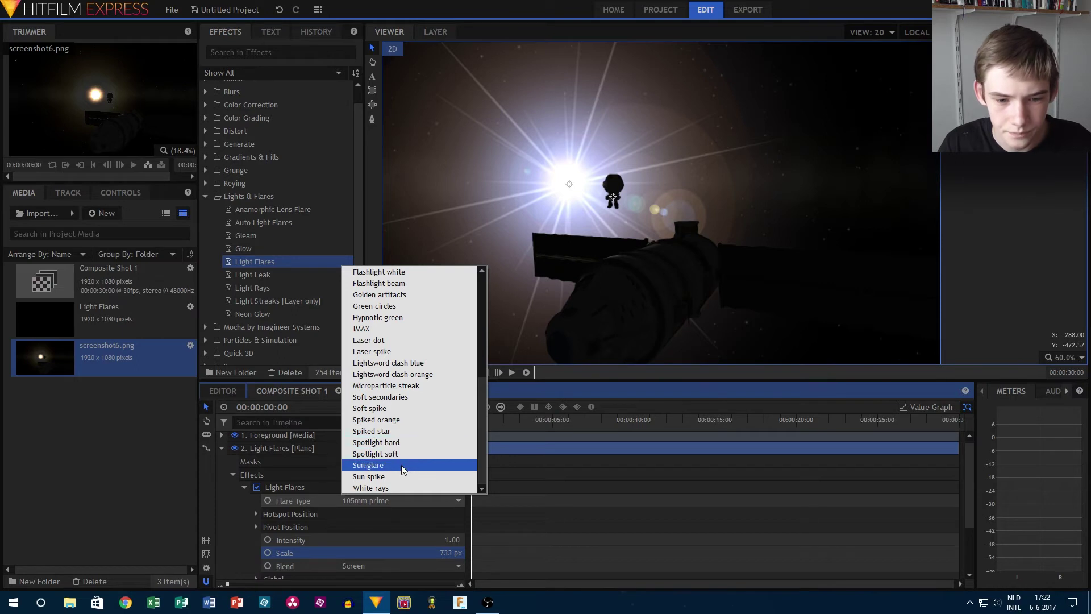
click(368, 465)
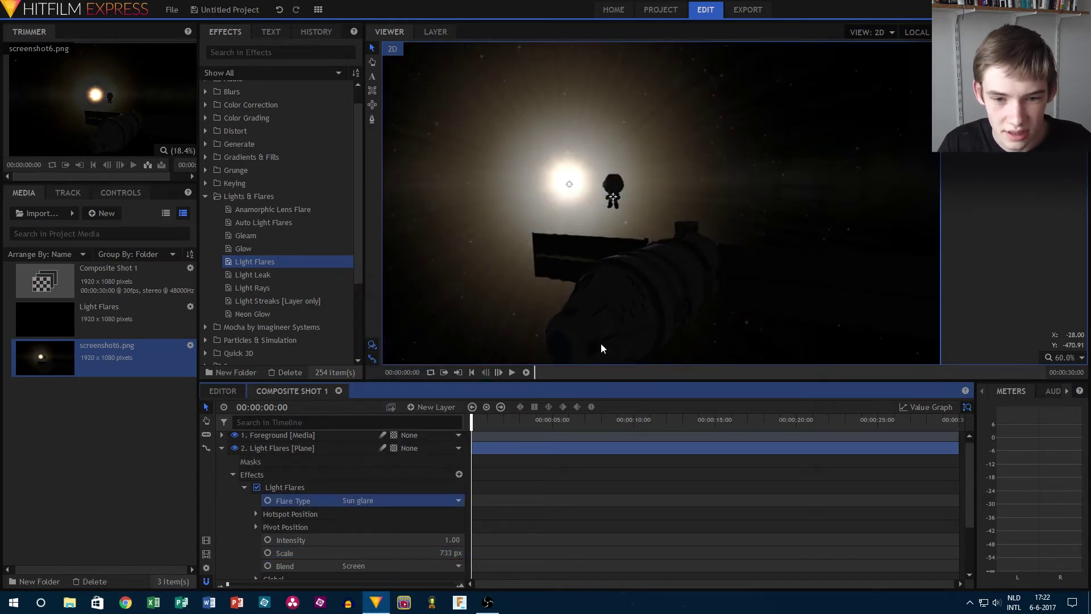
- Check the Sun glare around the figure, lower its intensity to about 0.69, and collapse the effect's properties
scroll(605, 341, down, 3)
scroll(612, 291, up, 3)
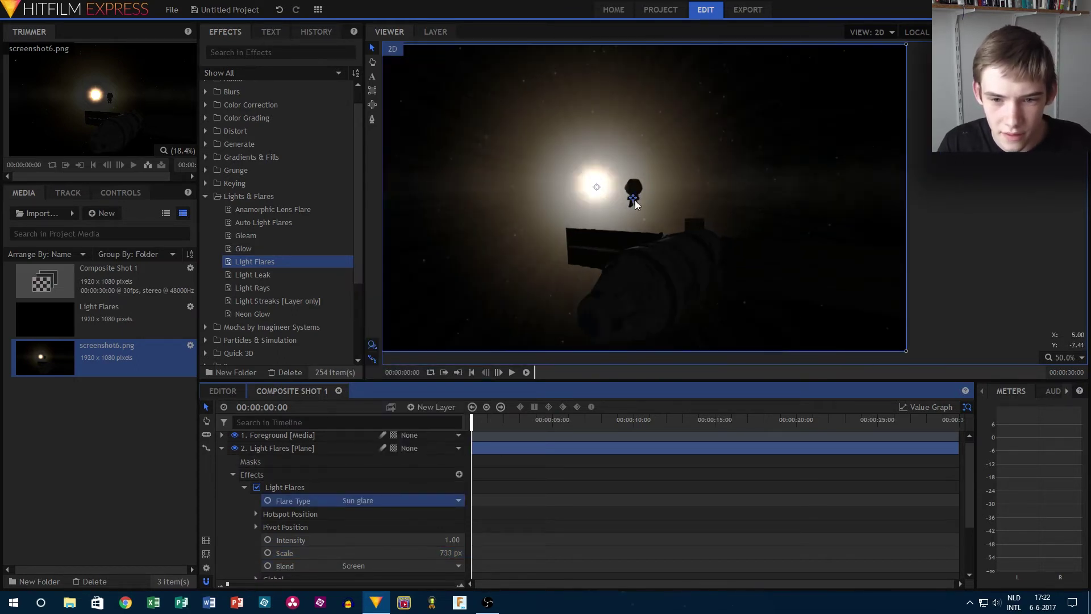
click(635, 203)
drag(858, 228, 883, 127)
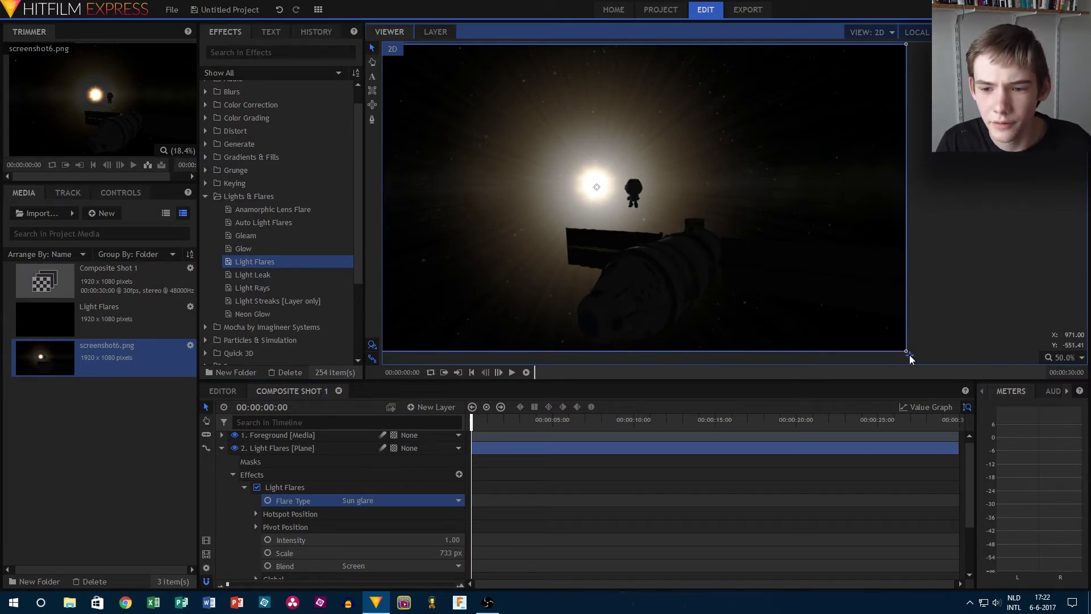
scroll(571, 199, up, 4)
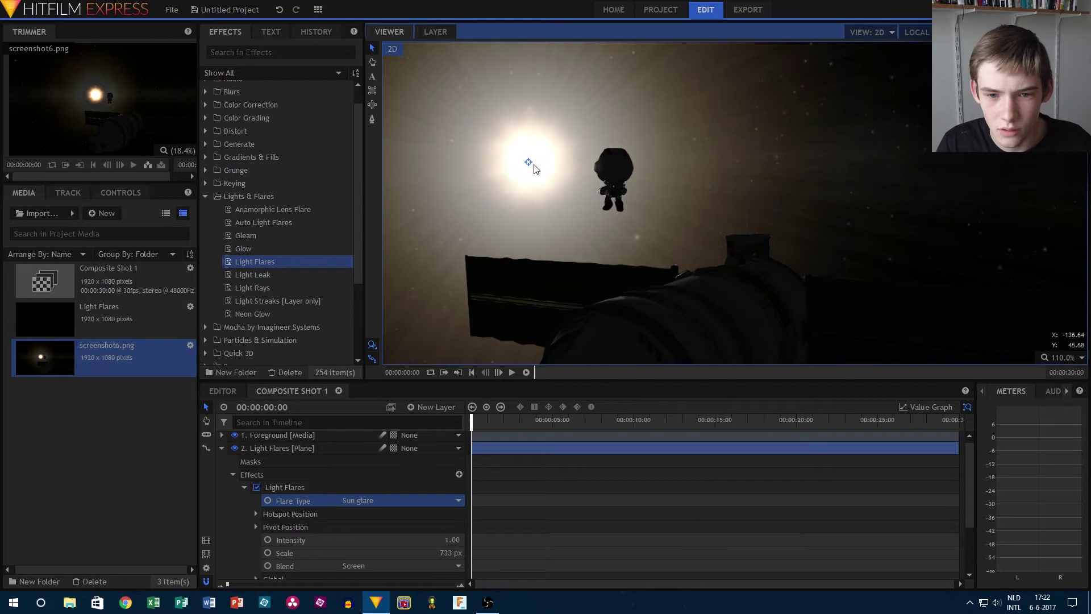
scroll(529, 165, down, 4)
scroll(413, 529, down, 3)
drag(453, 468, 412, 468)
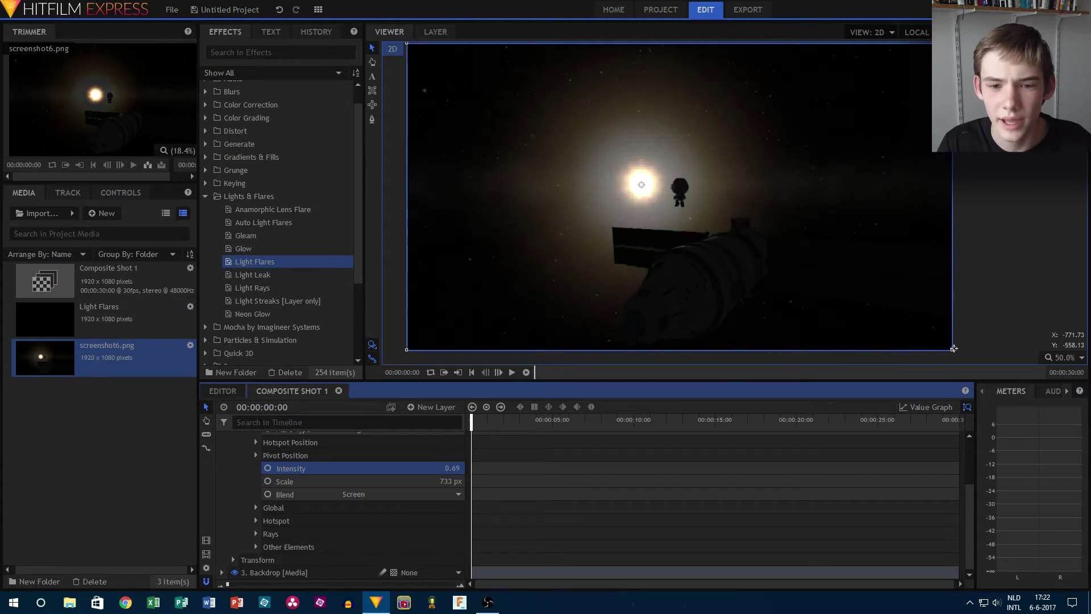
scroll(349, 501, up, 2)
scroll(349, 501, up, 2)
click(245, 489)
- Try the Light Rays effect on the Light Flares plane and remove it again
drag(251, 288, 271, 452)
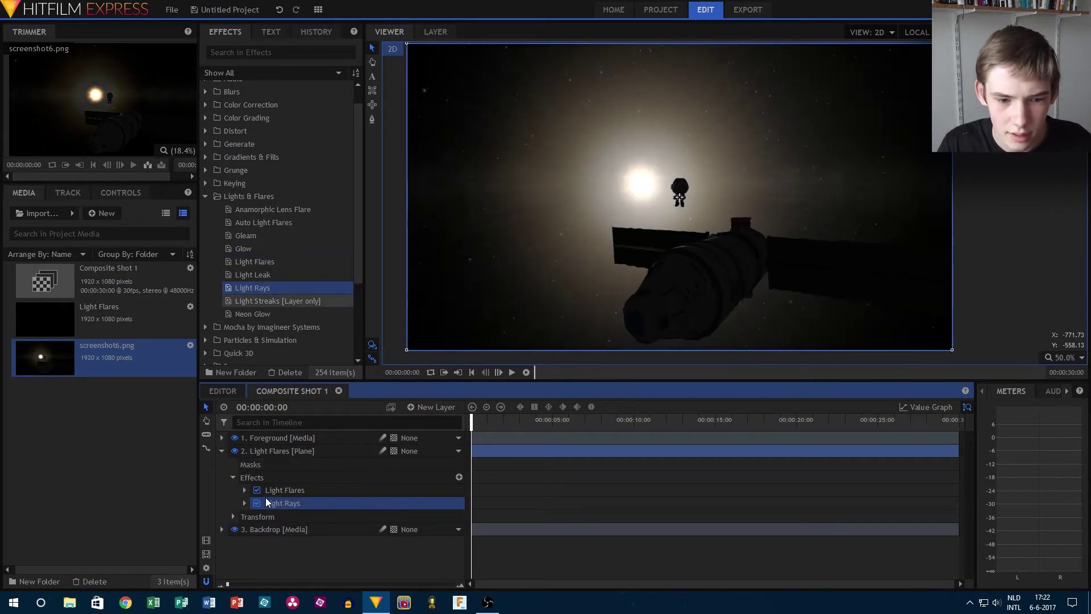
key(Delete)
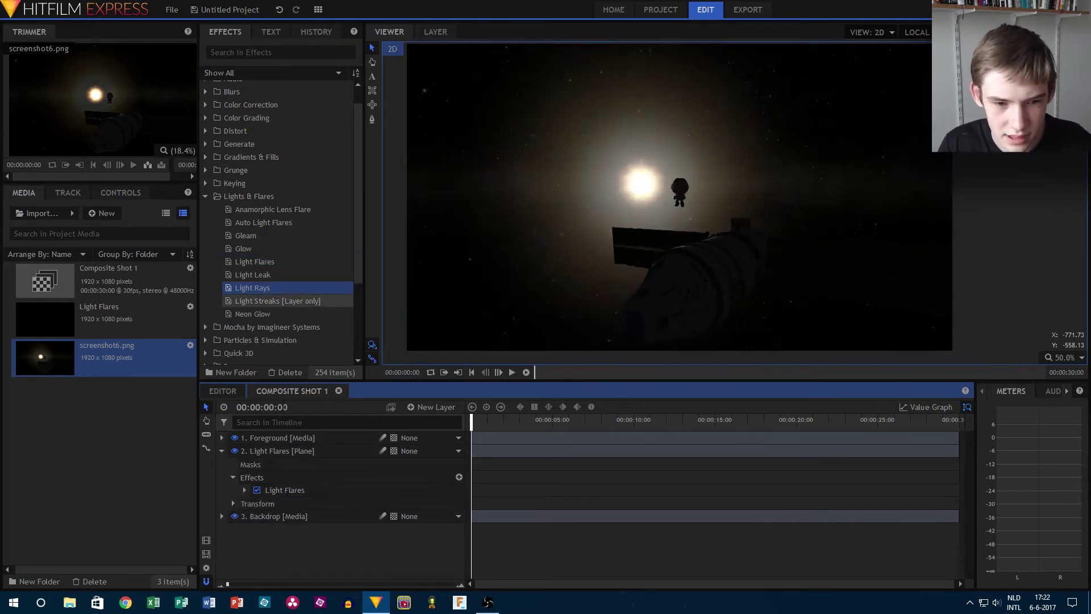
- Apply a second Light Flares effect to the plane, place its hotspot on the sun, and shift its pivot toward the figure's height
drag(255, 261, 273, 483)
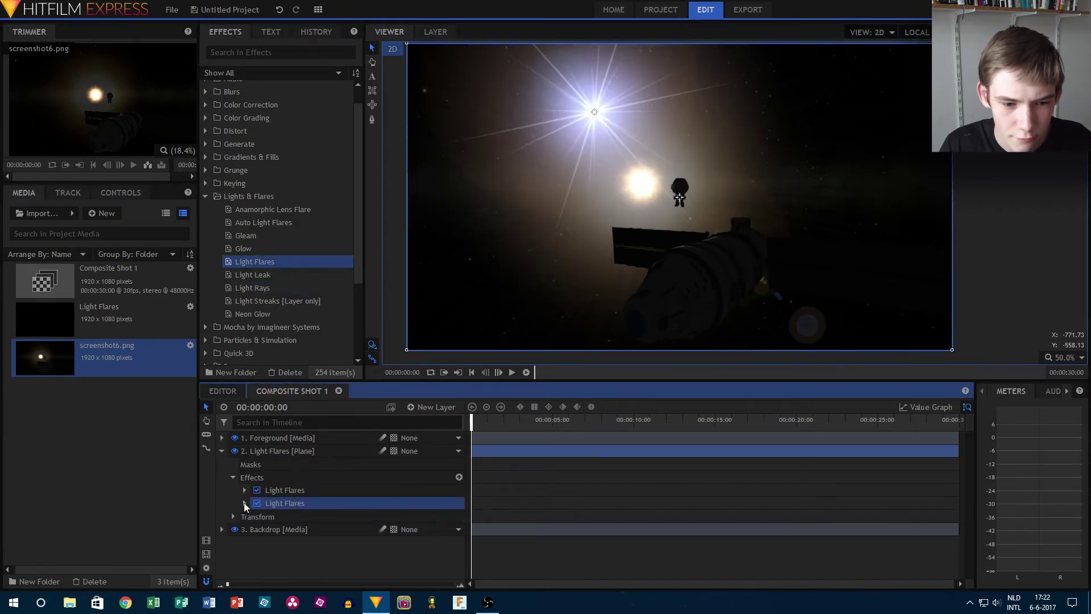
click(245, 503)
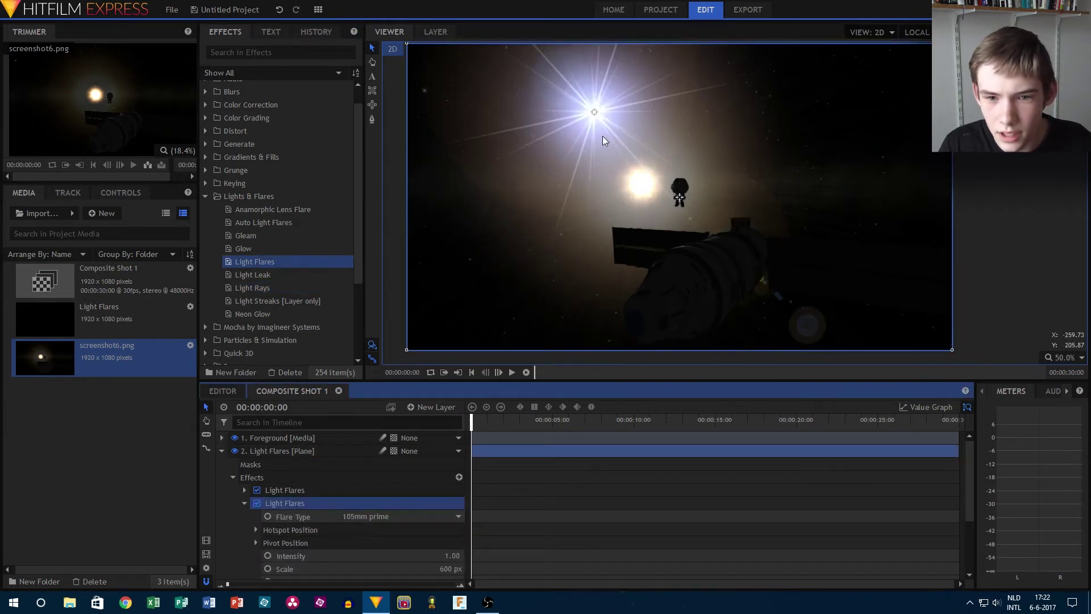
drag(594, 113, 586, 158)
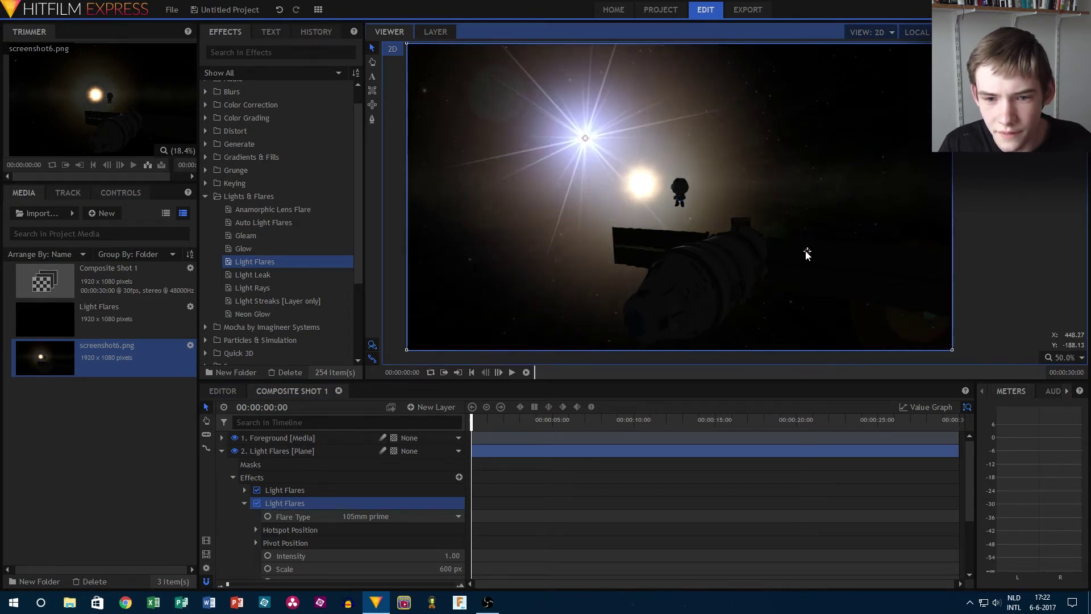
drag(586, 146, 643, 191)
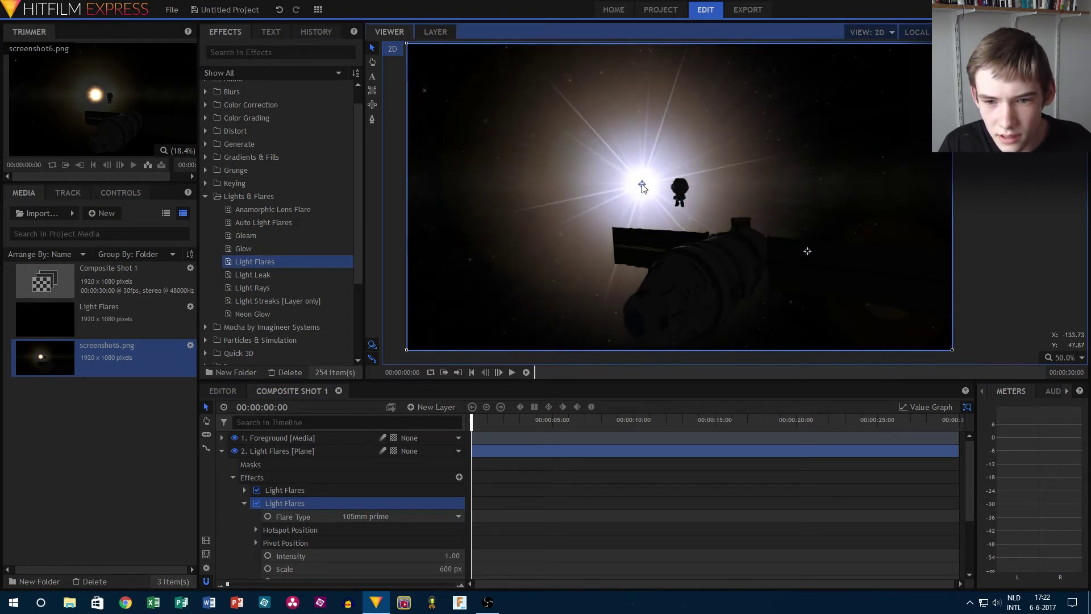
drag(808, 253, 777, 210)
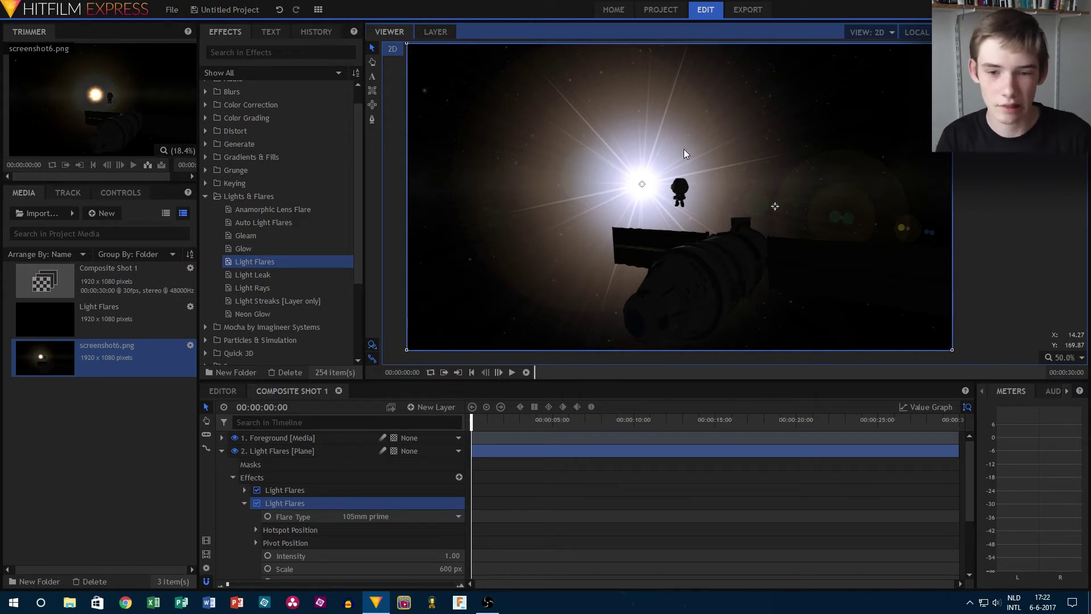
- Set the second flare's type to Sun spike and move its pivot farther from the sun, past the spacecraft
click(360, 519)
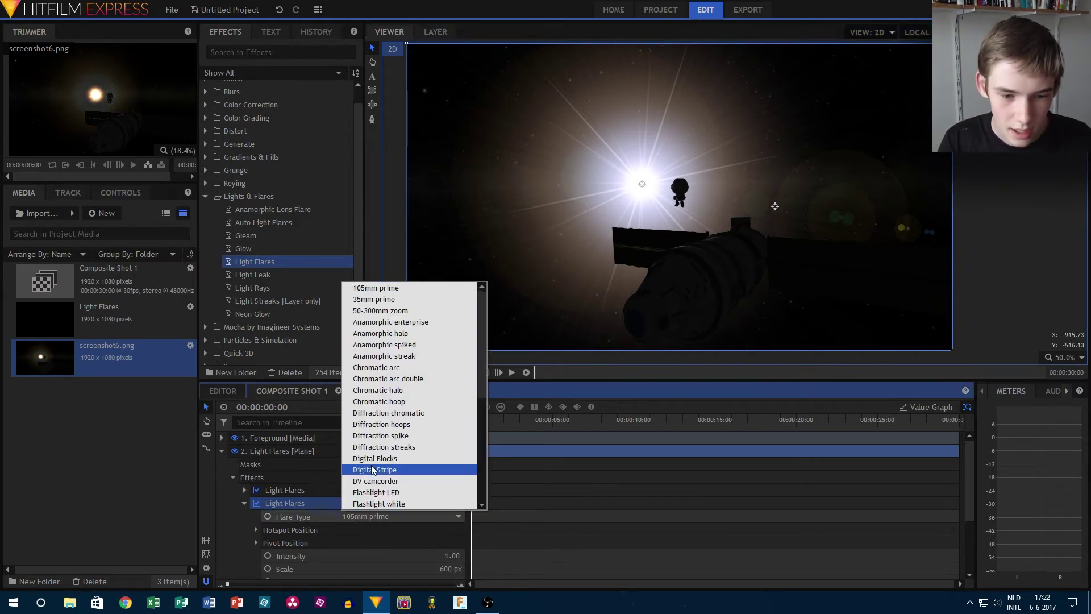
scroll(400, 455, down, 5)
click(402, 492)
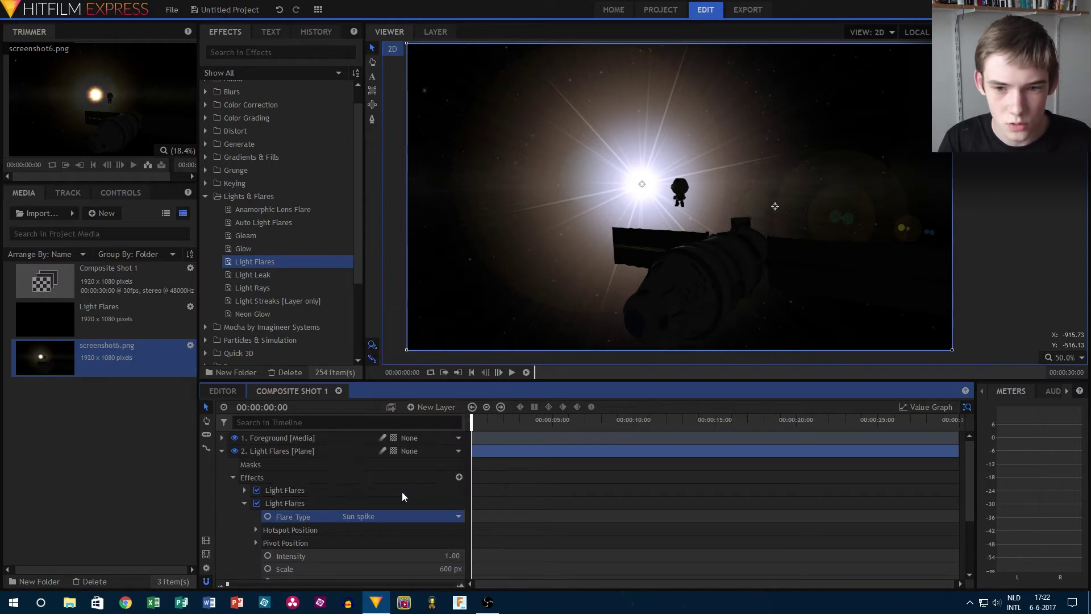
drag(772, 213, 892, 228)
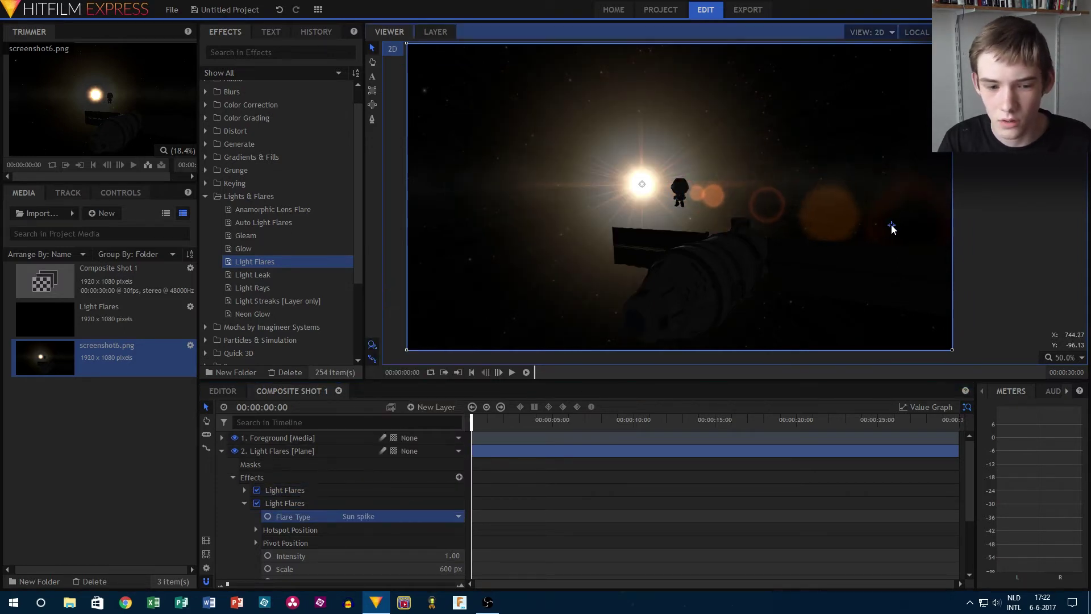
- Set the Sun spike flare's intensity to 0.87 and lower its Other Elements brightness to about 0.36
scroll(407, 541, down, 1)
mouse_move(453, 520)
mouse_down()
mouse_move(420, 521)
mouse_move(434, 520)
mouse_up()
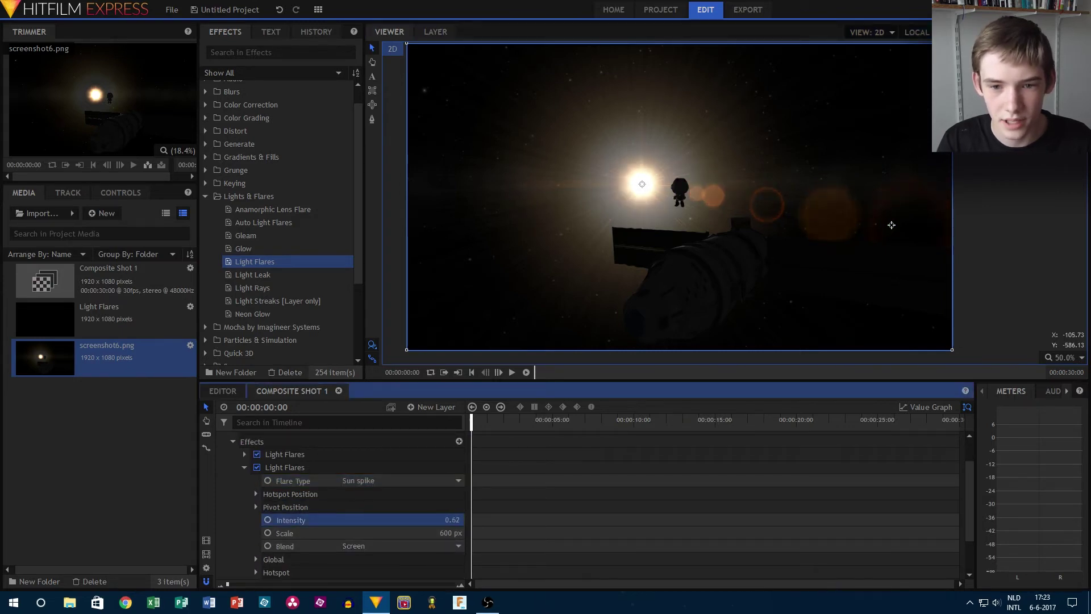
scroll(289, 551, down, 2)
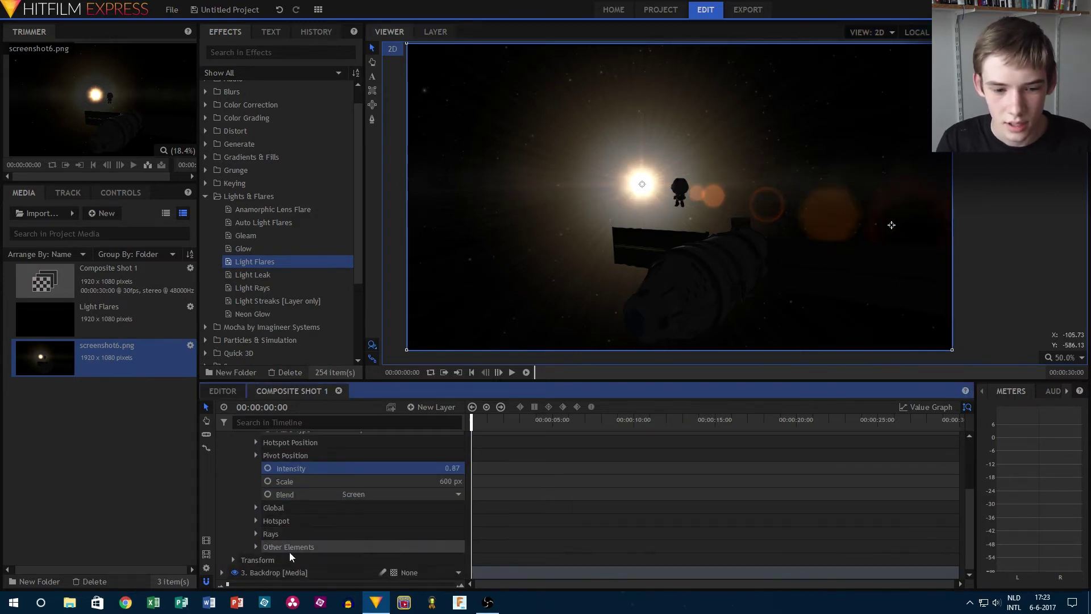
click(257, 543)
scroll(341, 540, down, 1)
drag(456, 520, 421, 520)
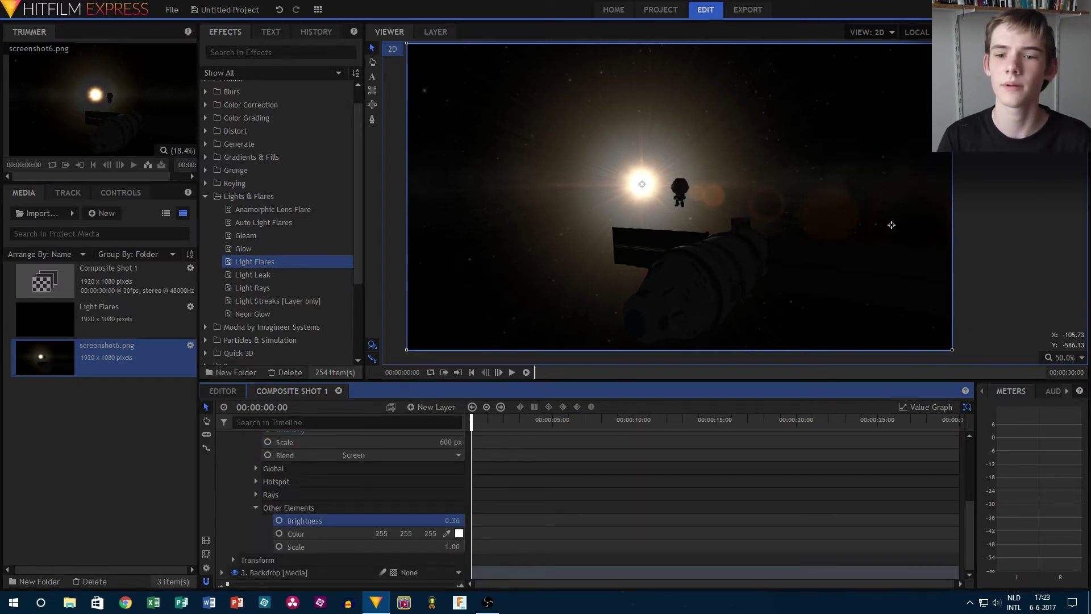
- Collapse the Sun spike Light Flares effect and duplicate it on the plane
scroll(304, 511, up, 5)
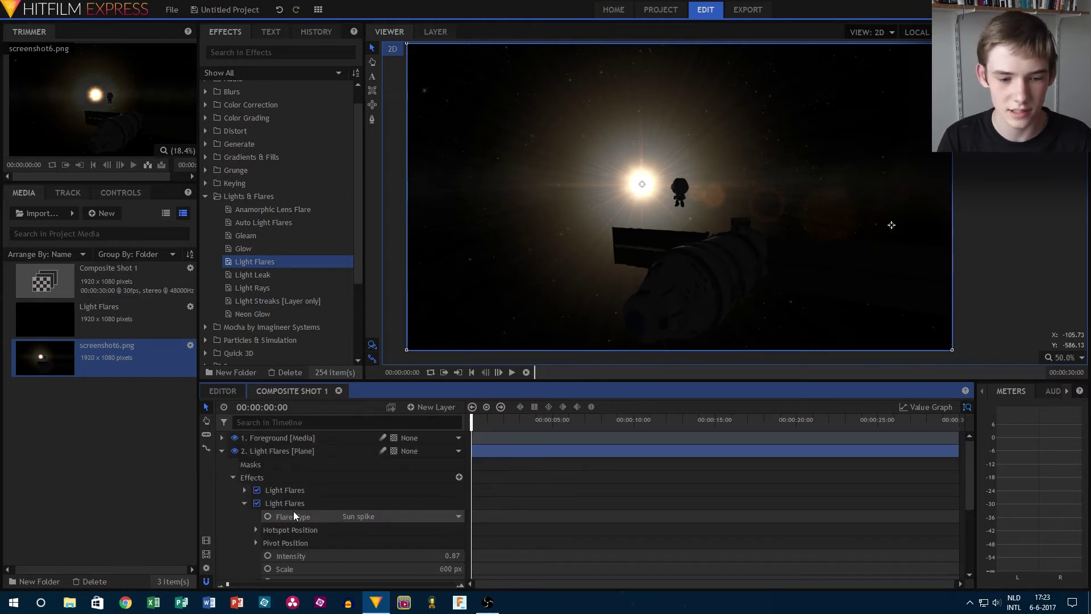
click(244, 503)
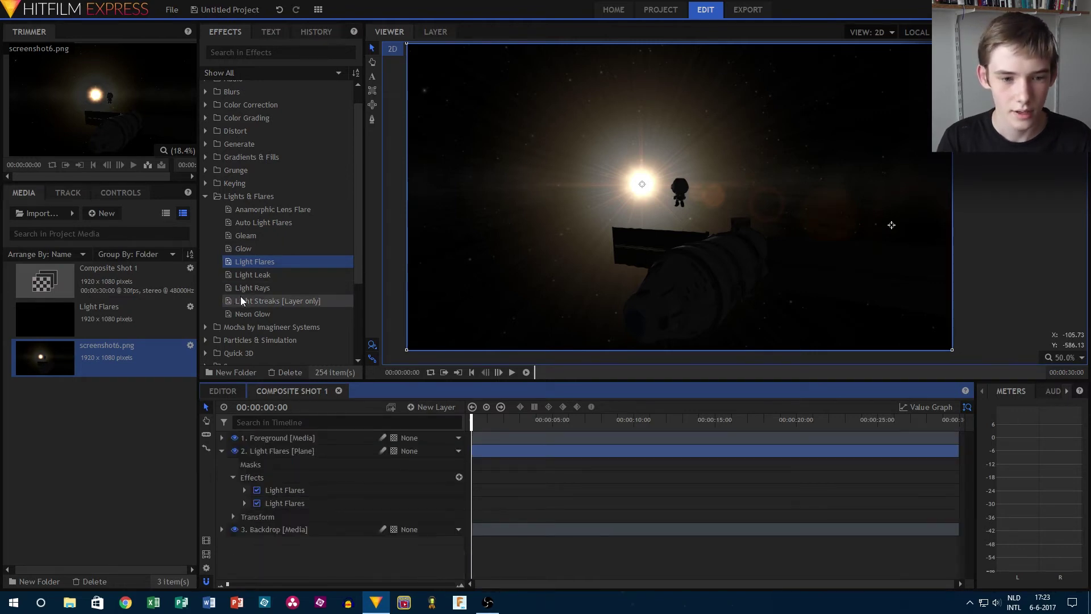
right_click(285, 505)
click(327, 423)
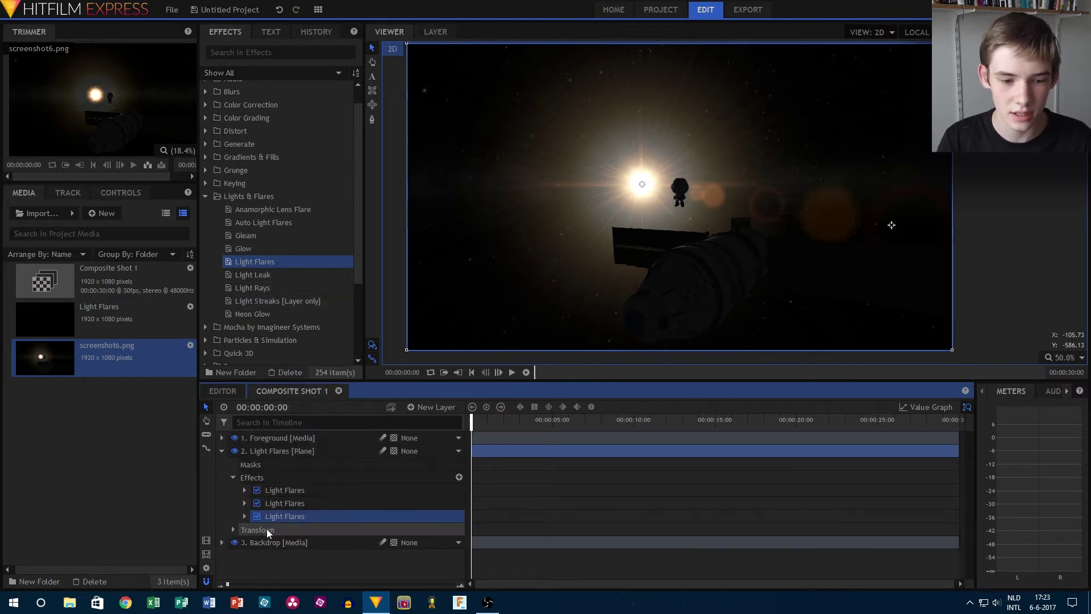
- Try the IMAX type on the duplicated third Light Flares effect, then set its flare type to Golden artifacts
click(244, 517)
scroll(361, 486, down, 3)
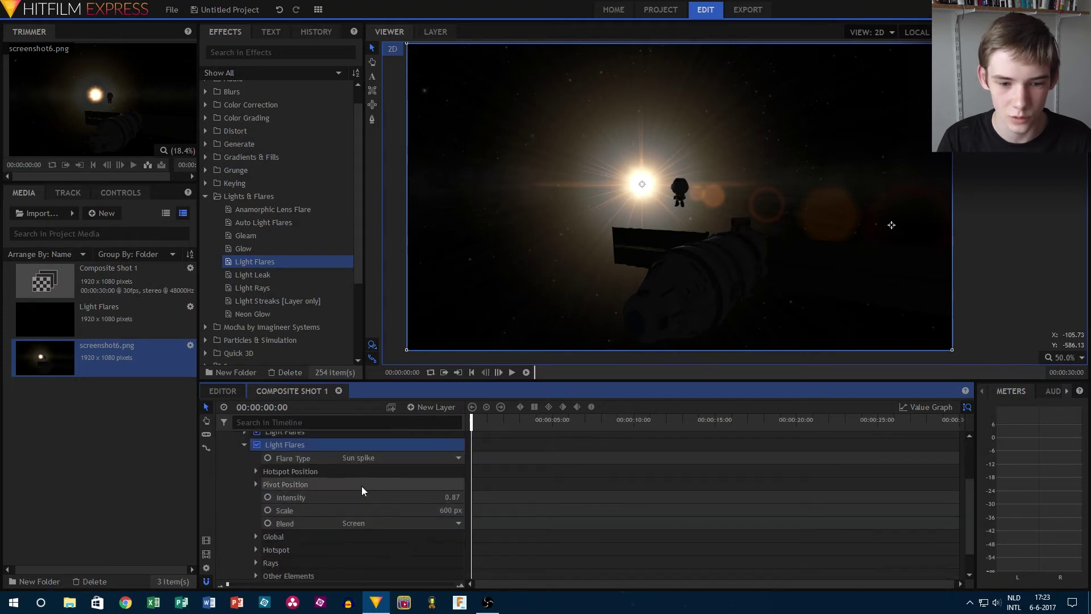
click(377, 458)
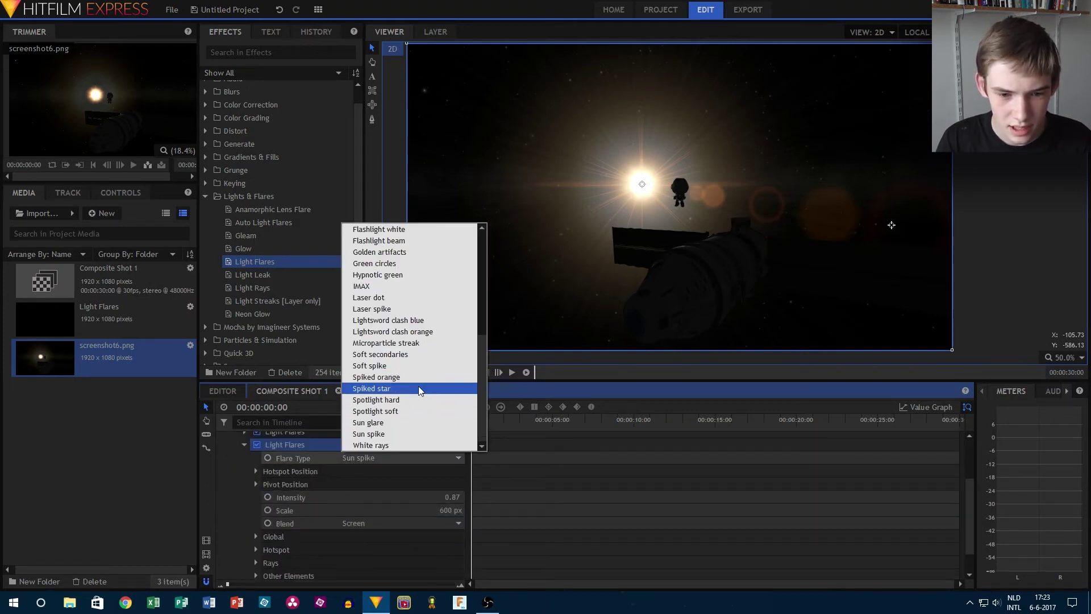
scroll(428, 404, up, 3)
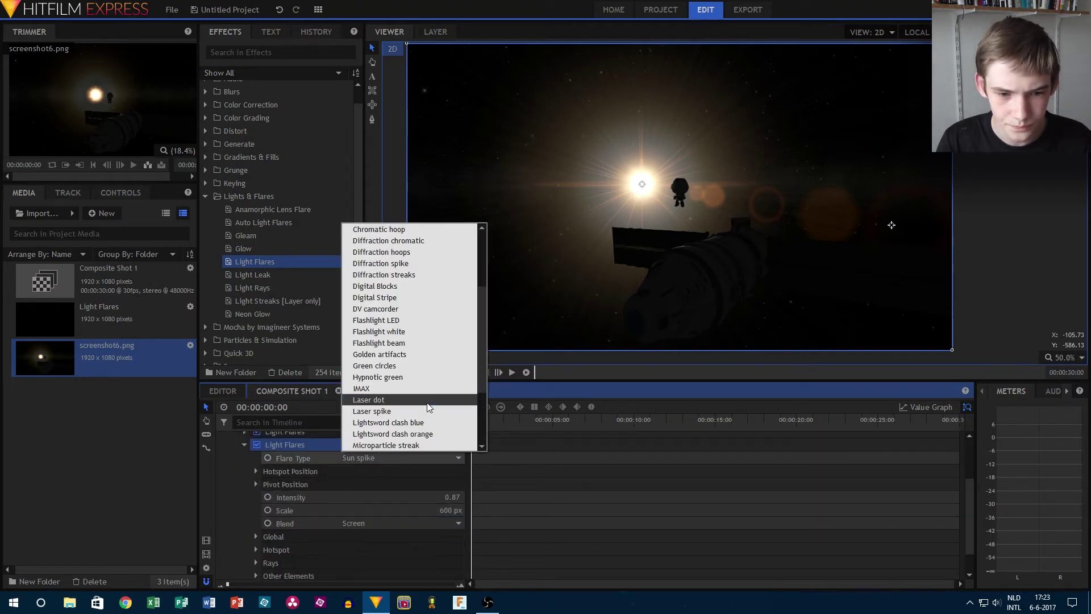
click(387, 389)
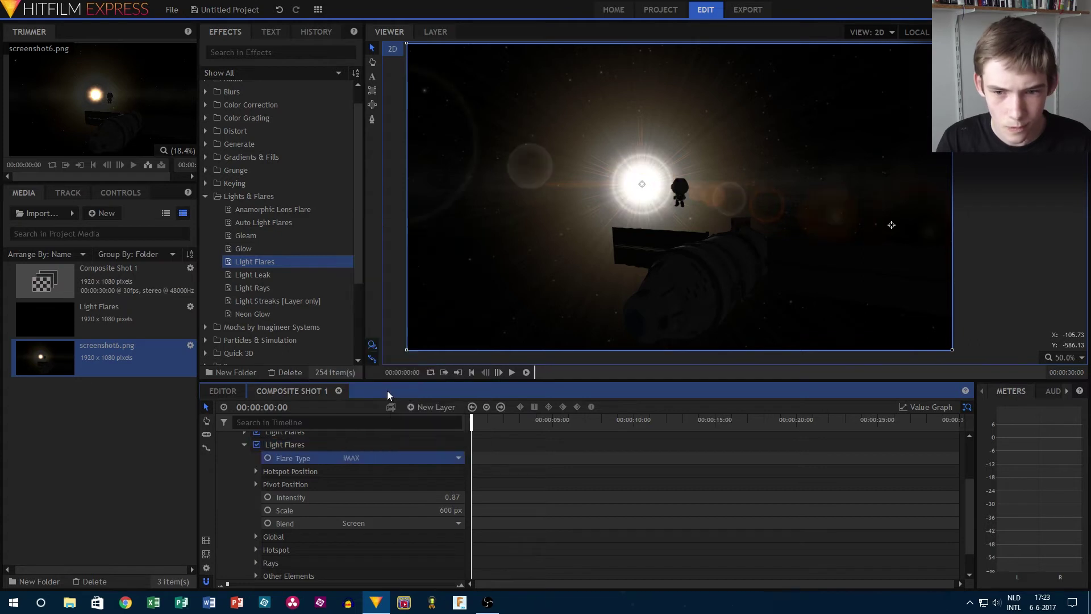
click(336, 459)
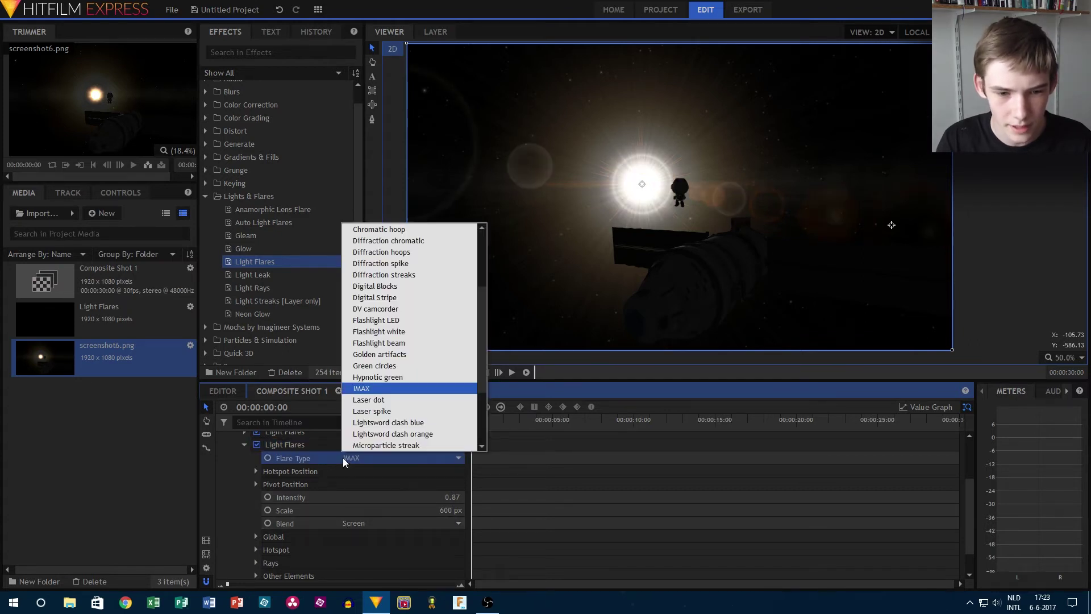
click(415, 355)
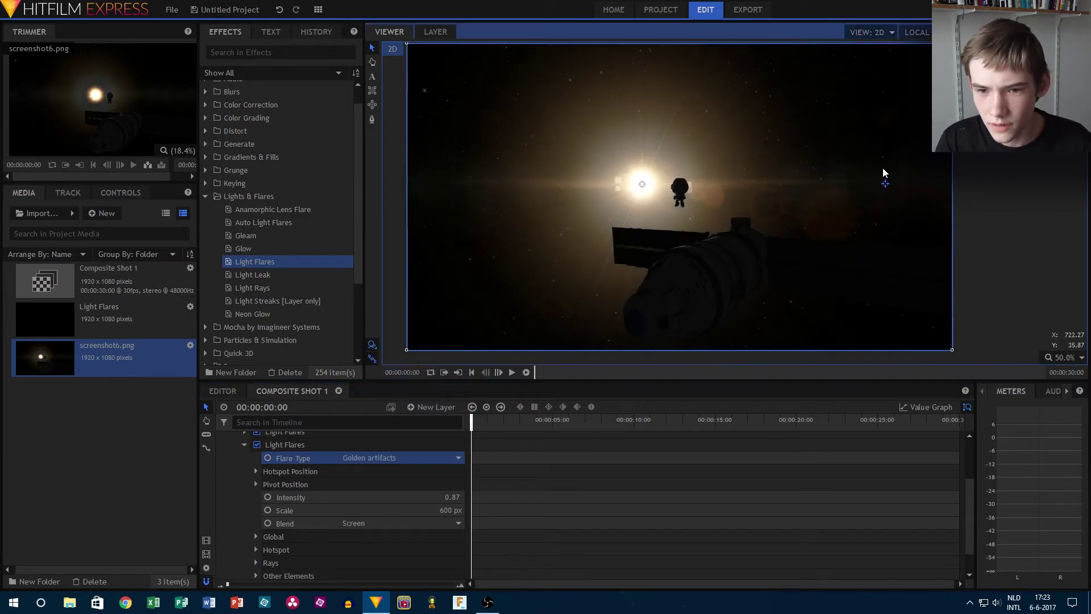
- Move the Golden artifacts flare's pivot closer to the sun, above the spacecraft's far end, and set its intensity to 0.88
drag(942, 226, 783, 227)
scroll(348, 512, up, 1)
mouse_move(452, 532)
mouse_down()
mouse_move(324, 532)
mouse_move(511, 532)
mouse_move(421, 533)
mouse_up()
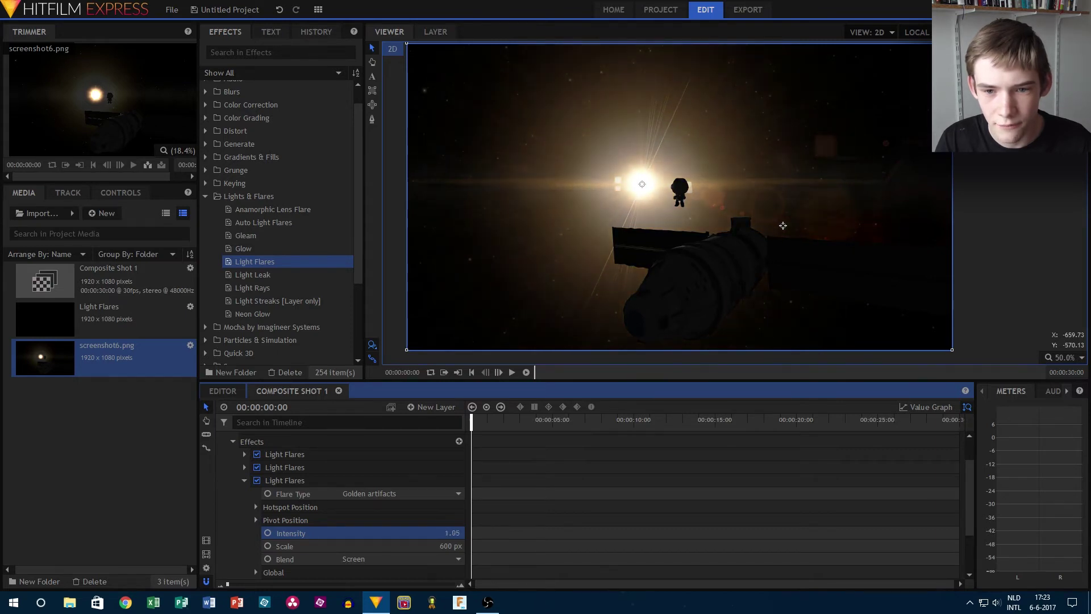
- Raise the Golden artifacts flare's Other Elements brightness to 0.79 and deselect the plane
scroll(386, 520, down, 2)
click(255, 543)
scroll(341, 537, down, 1)
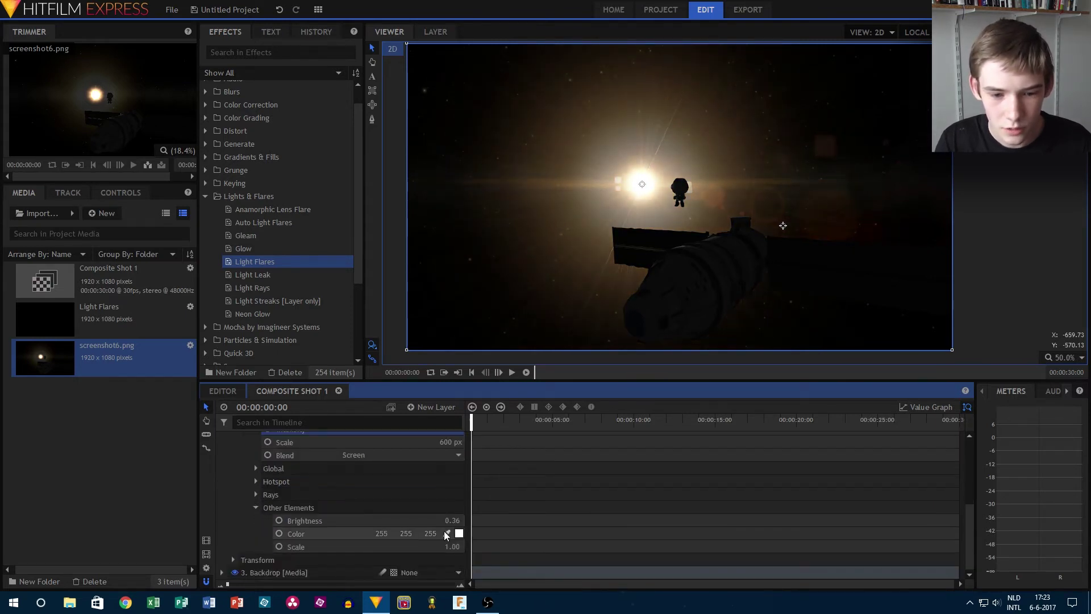
drag(452, 521, 489, 521)
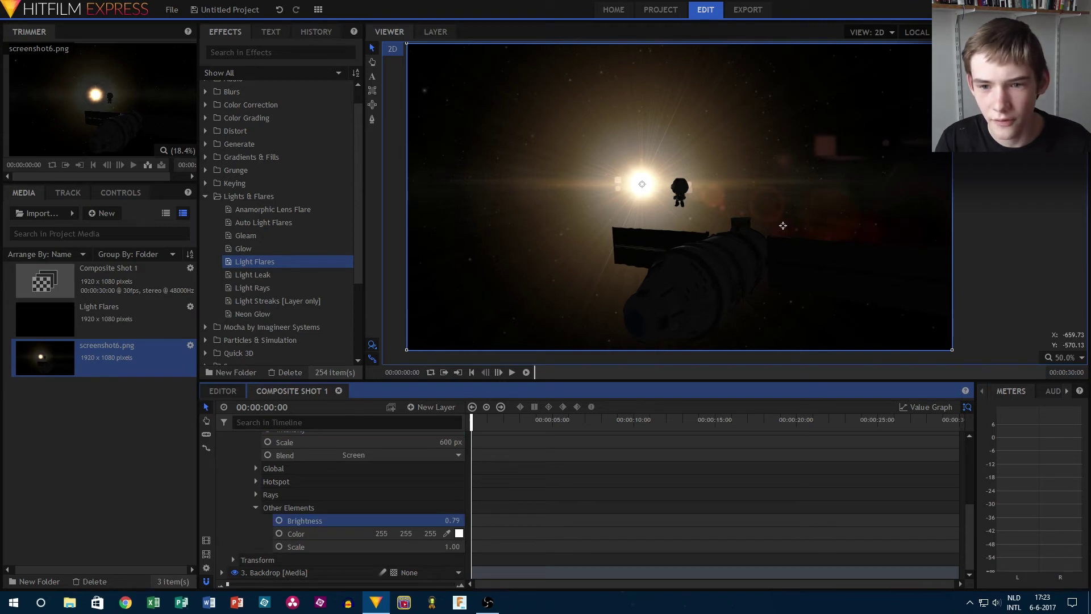
scroll(827, 174, down, 3)
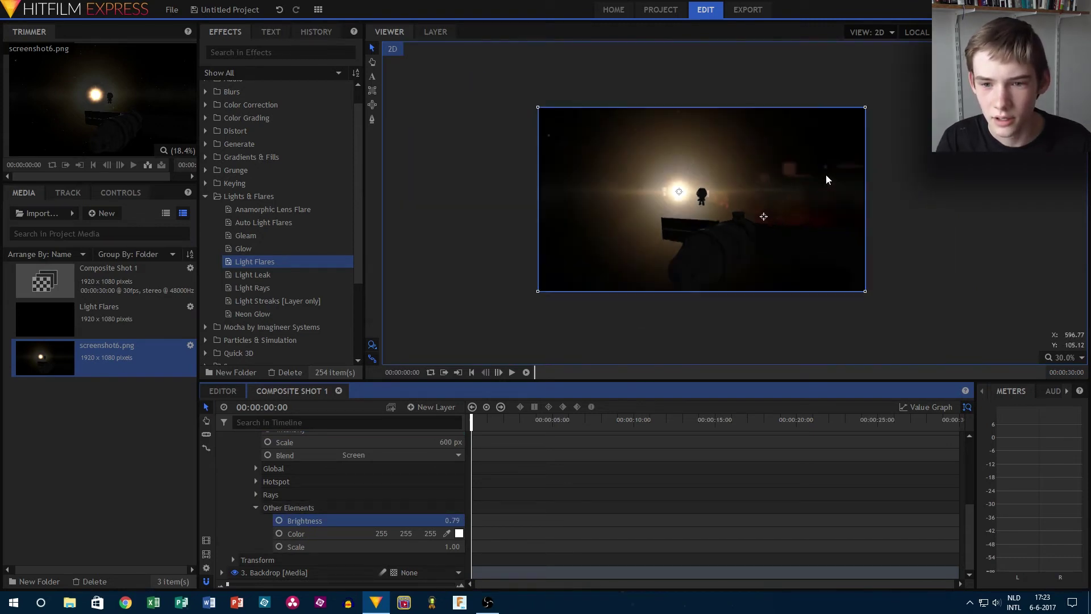
scroll(820, 176, up, 3)
scroll(820, 177, down, 2)
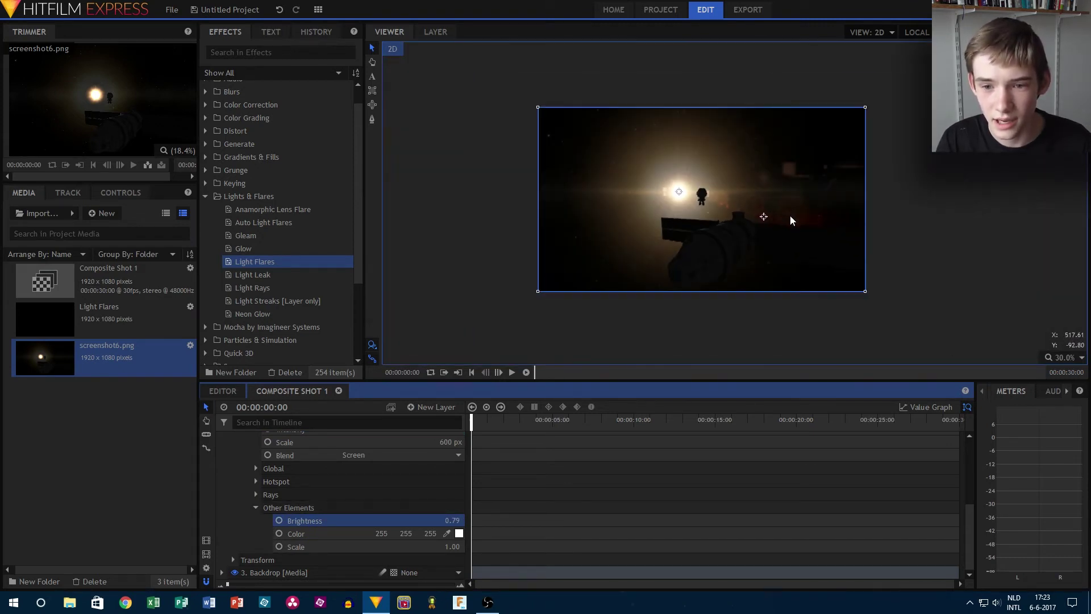
click(951, 216)
- Collapse the Light Flares plane and hide the Foreground and Backdrop layers to examine the flares on their own
scroll(344, 530, up, 5)
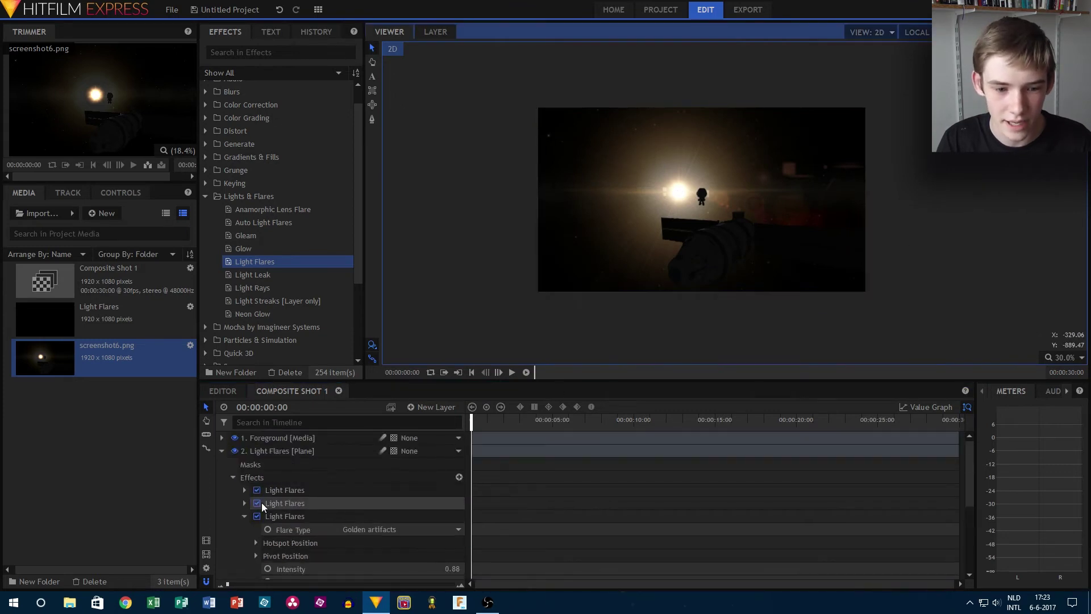
click(222, 450)
click(234, 438)
click(234, 464)
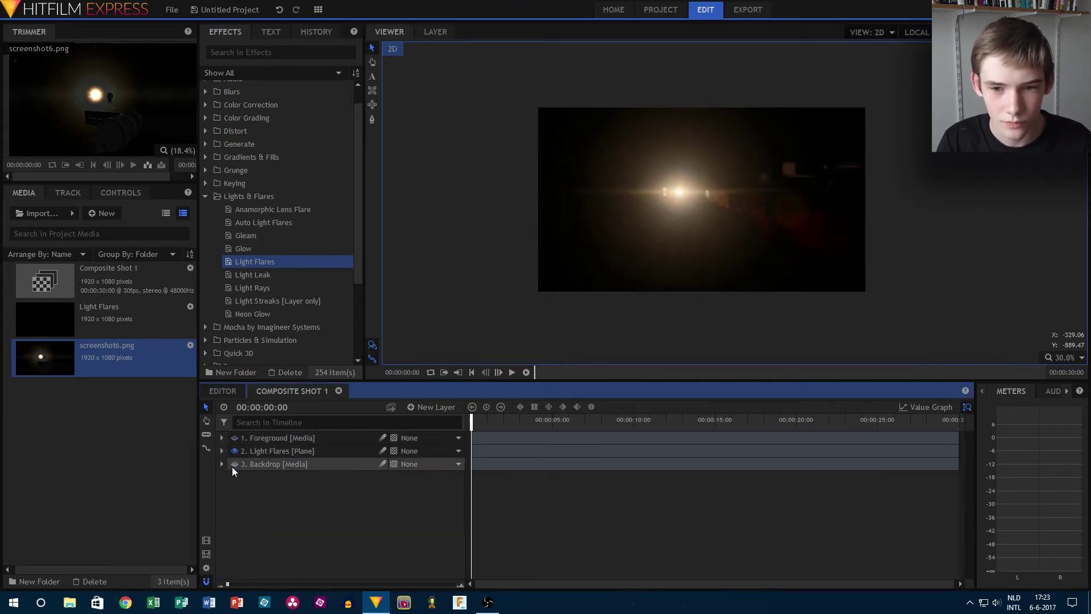
scroll(775, 172, up, 2)
scroll(767, 173, down, 3)
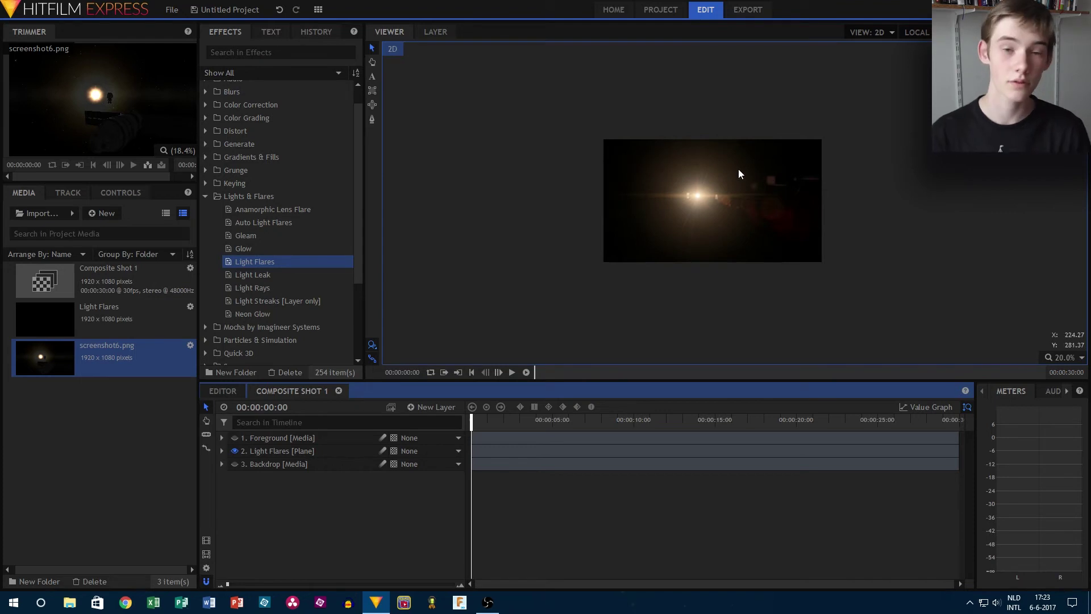
- Show the Backdrop again, compare the image without the Foreground mask, and turn the Foreground layer back on
click(235, 464)
scroll(733, 219, up, 2)
scroll(739, 221, up, 1)
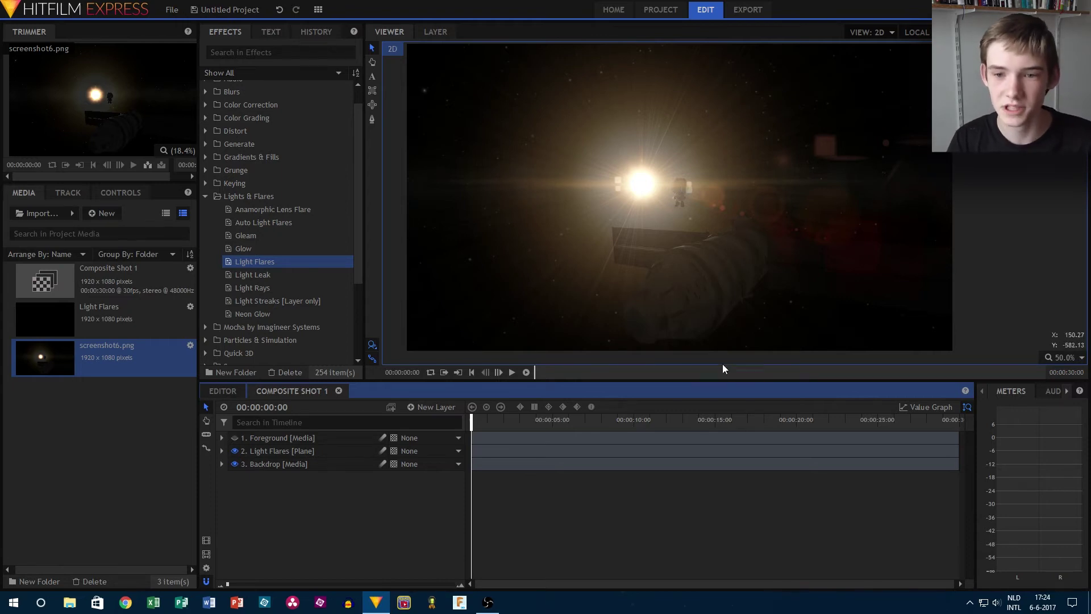
scroll(869, 274, down, 2)
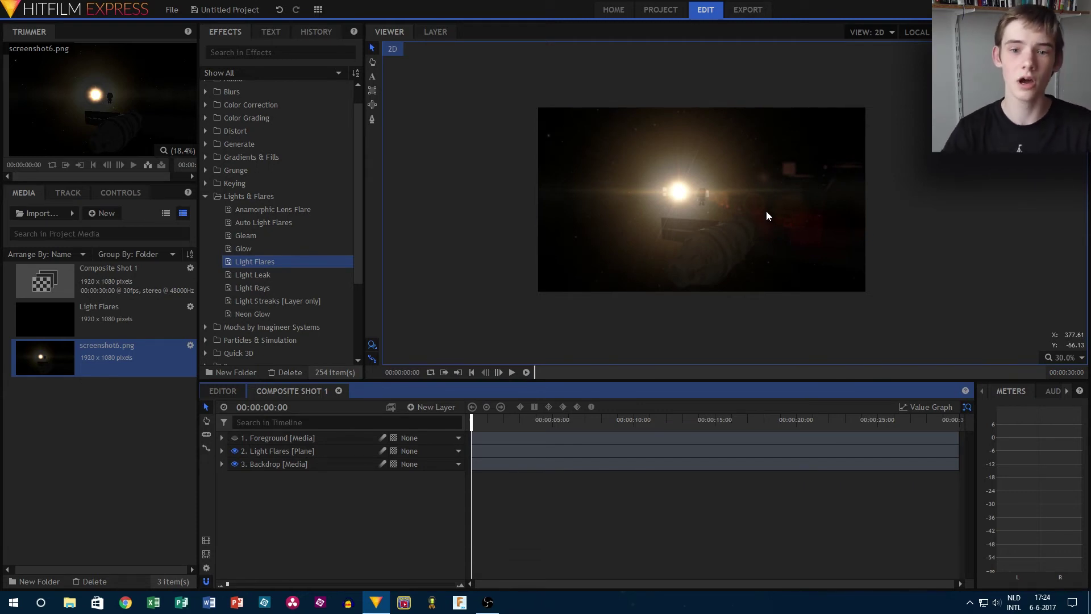
click(235, 440)
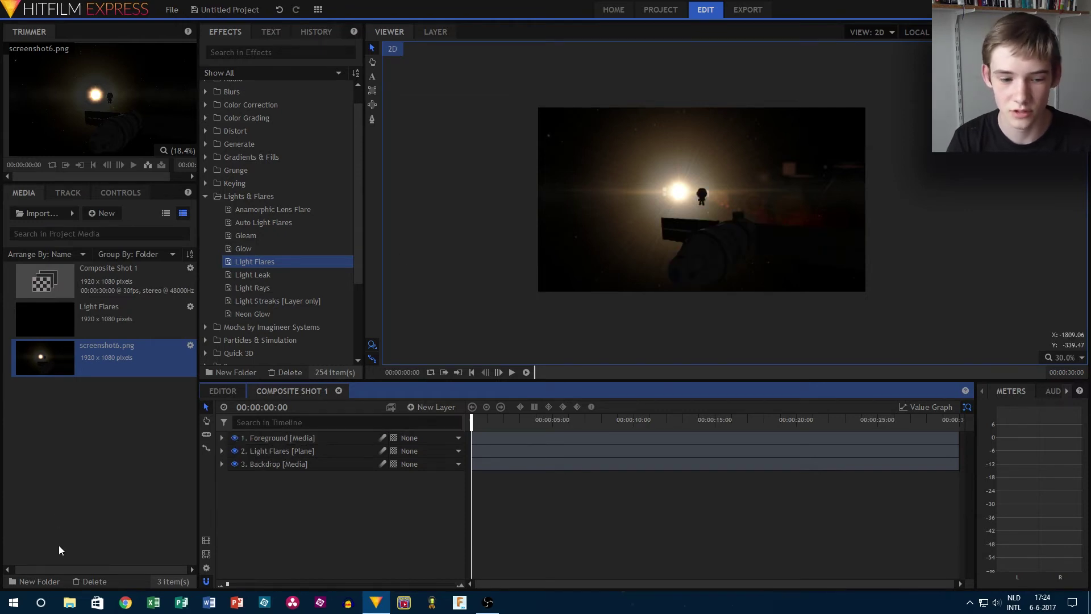
- Switch to Chrome, keep a single blank tab, and search Google Images for galaxy
click(126, 602)
click(122, 10)
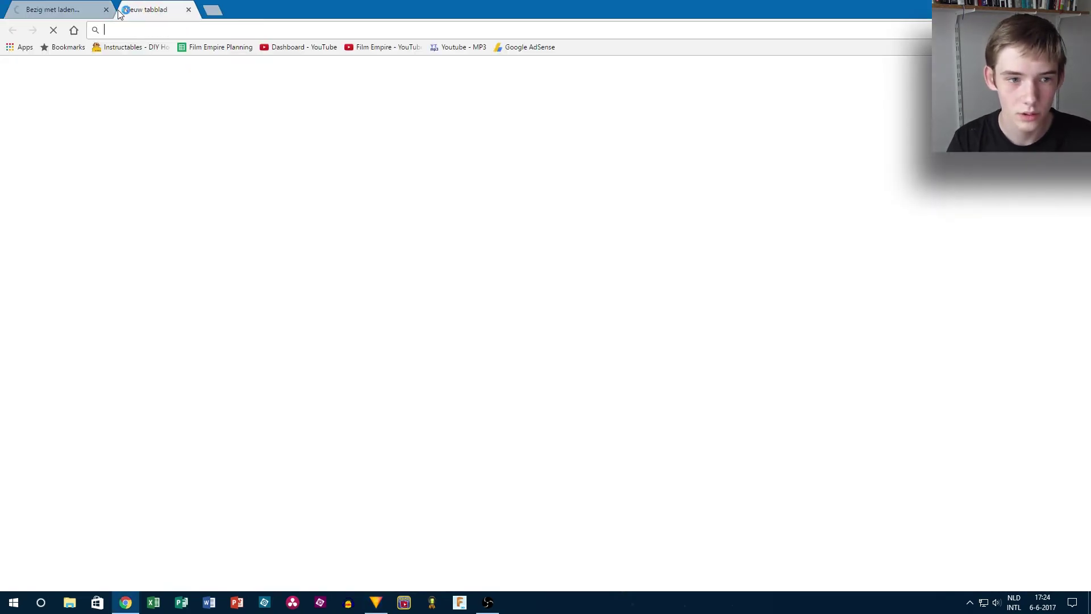
click(106, 10)
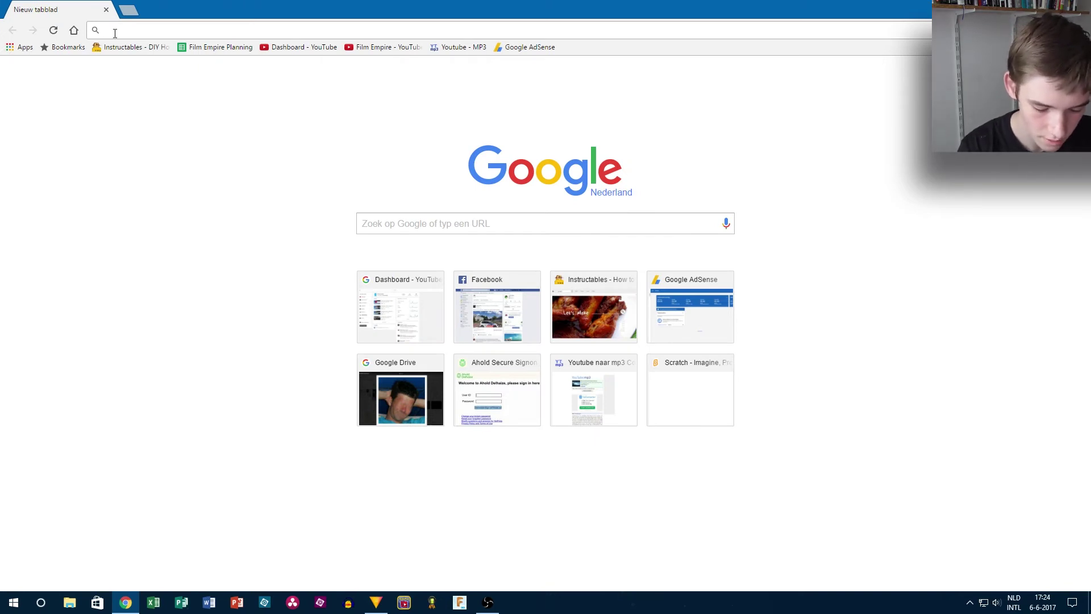
text(galacy)
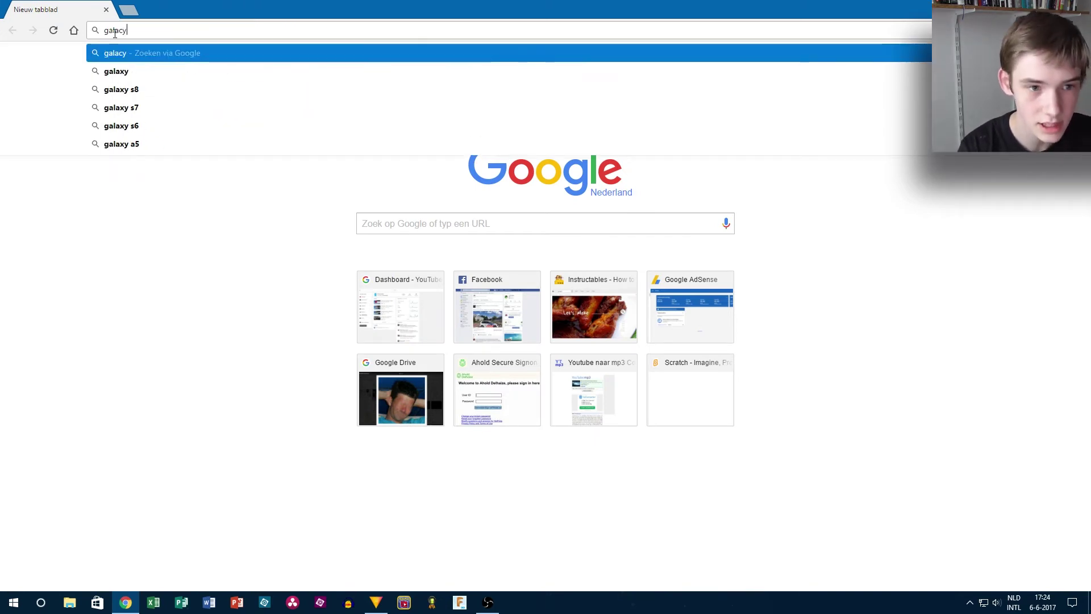
key(BackSpace)
key(BackSpace)
text(xy)
key(Return)
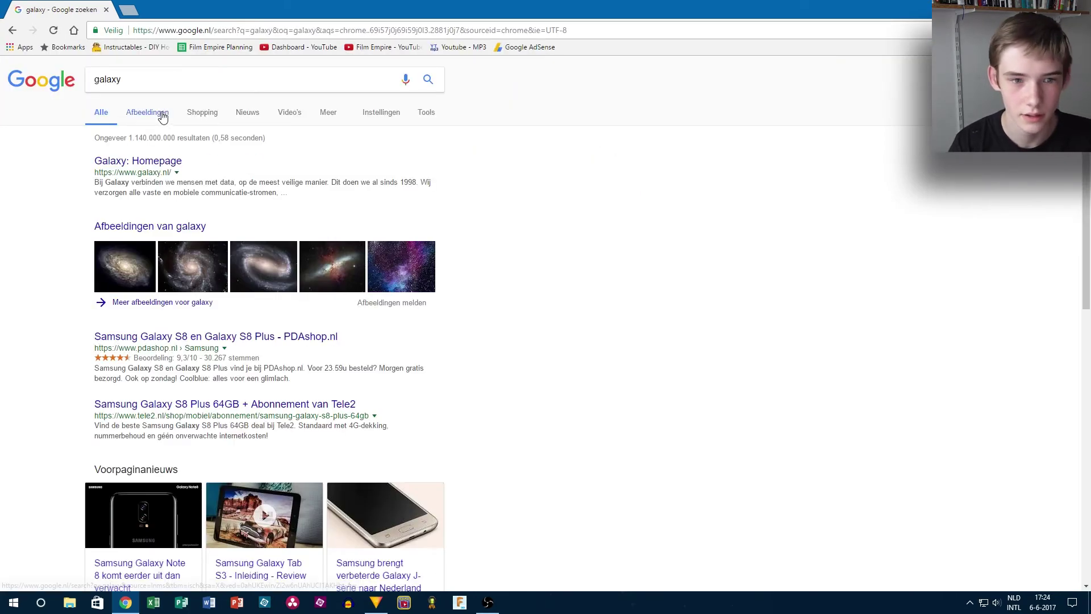
click(161, 115)
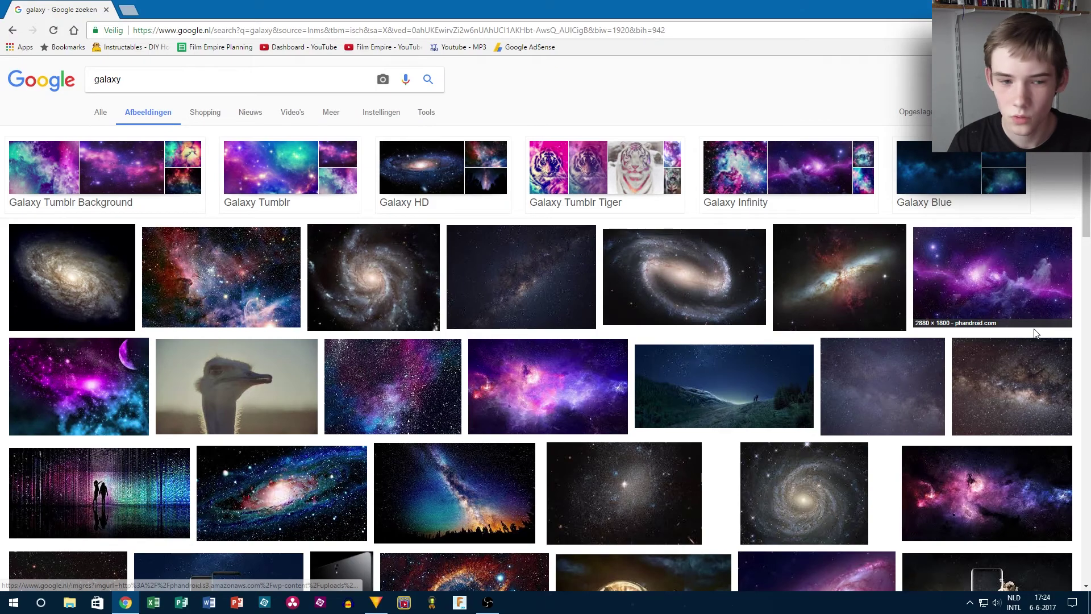
- Pick the red and blue 2880 × 1800 galaxy wallpaper and save it to the Desktop as galaxy-wallpaper-40.jpg
scroll(552, 340, down, 3)
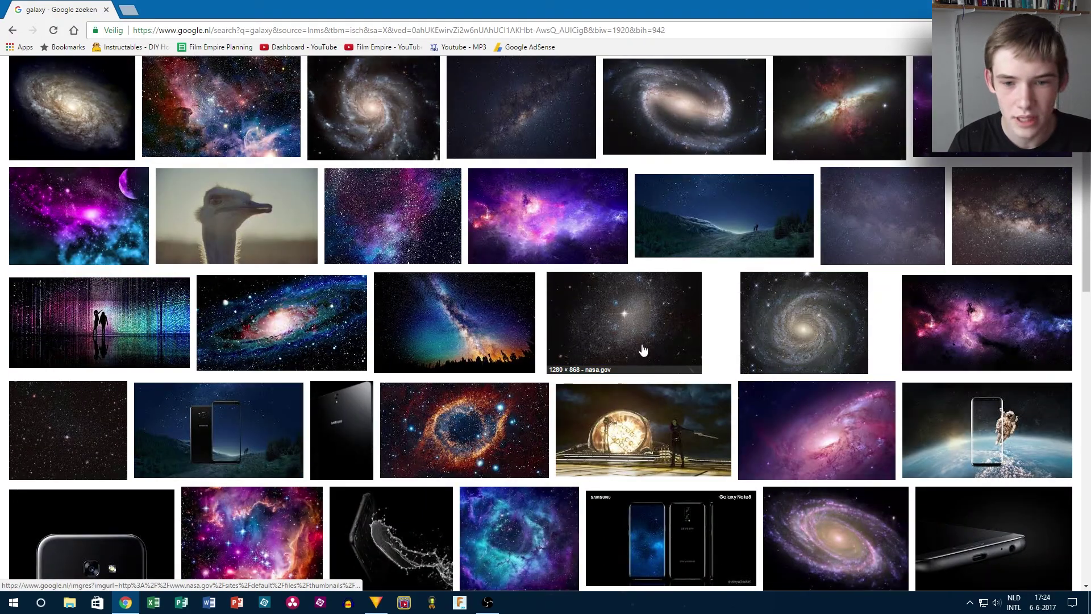
scroll(703, 333, down, 3)
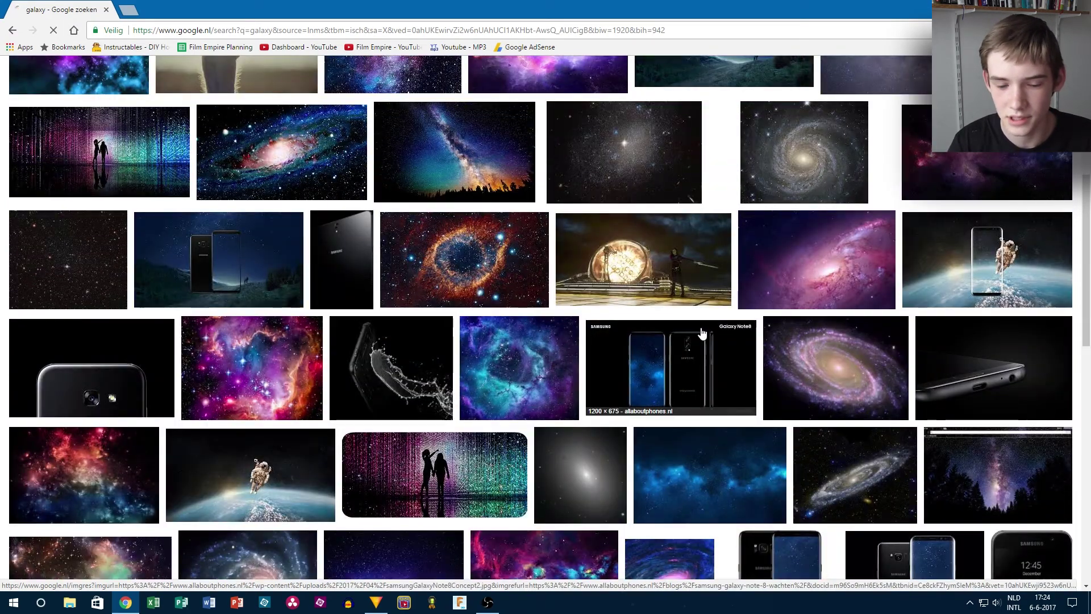
scroll(774, 345, down, 2)
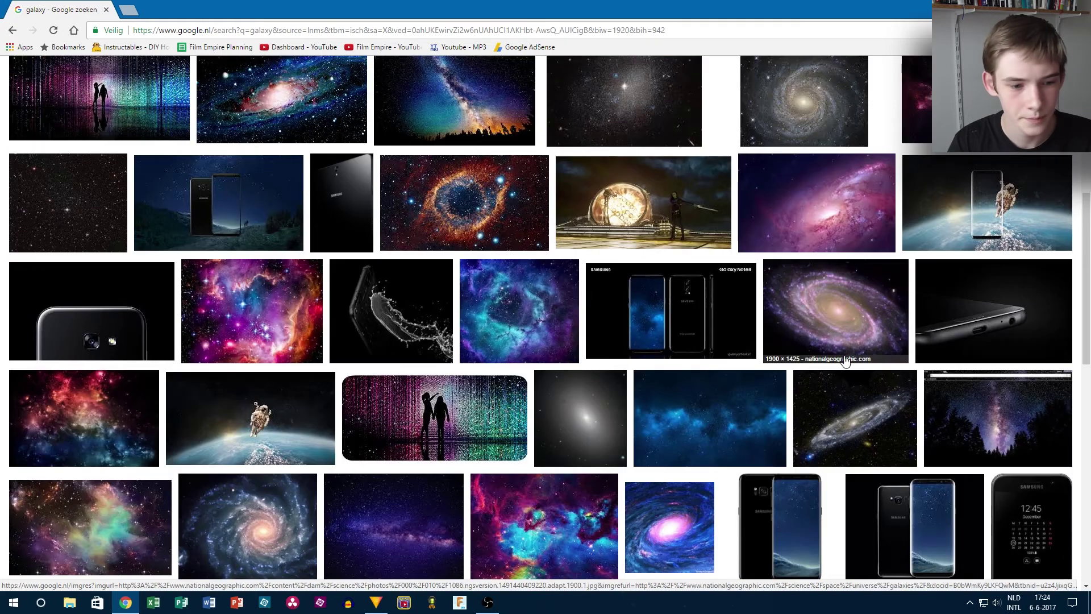
click(114, 393)
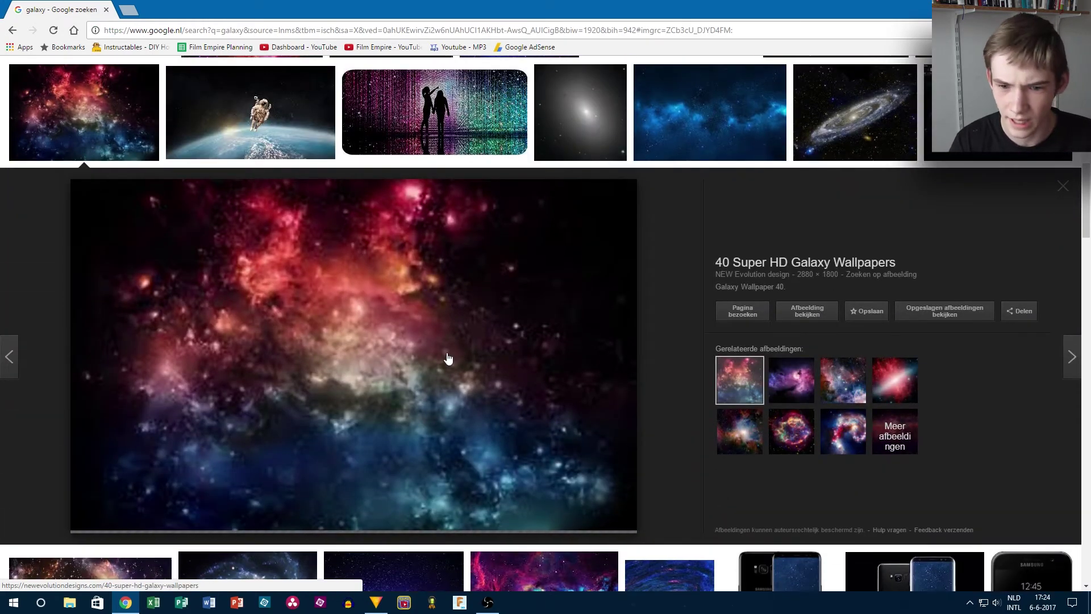
right_click(316, 248)
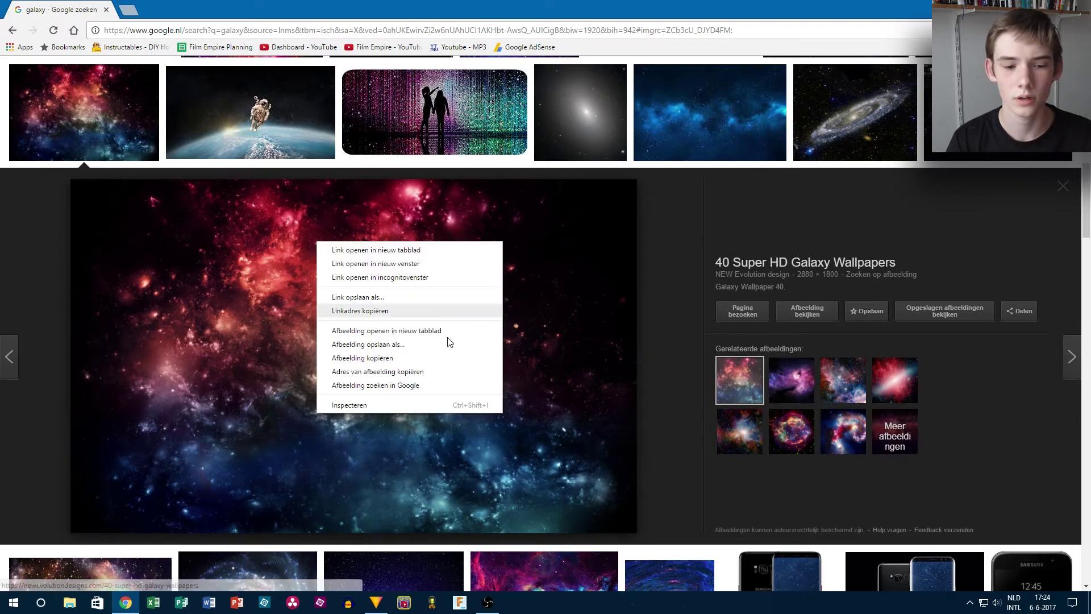
click(413, 349)
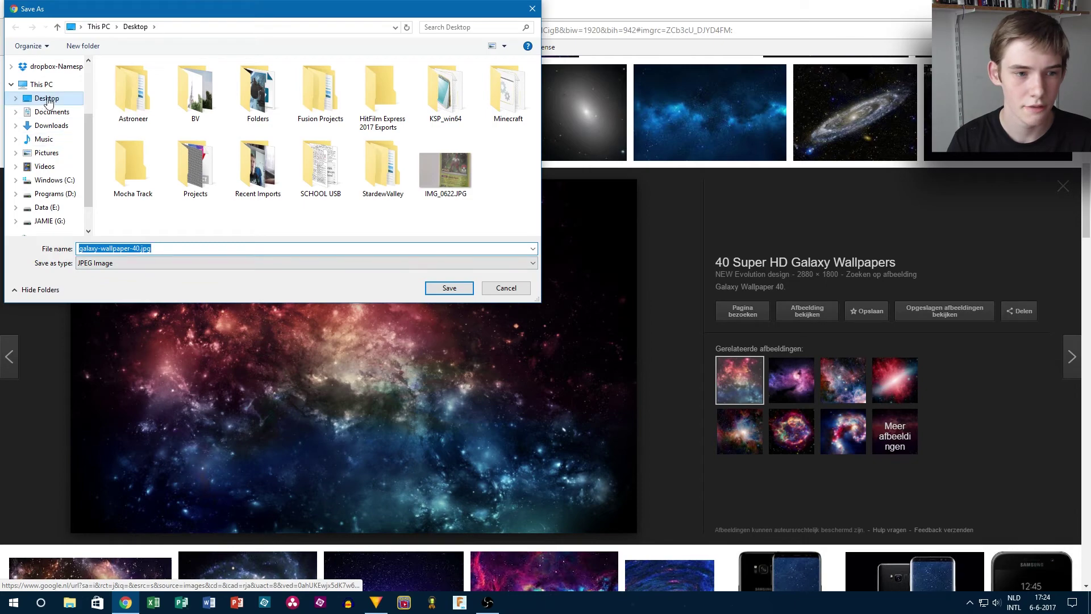
click(449, 288)
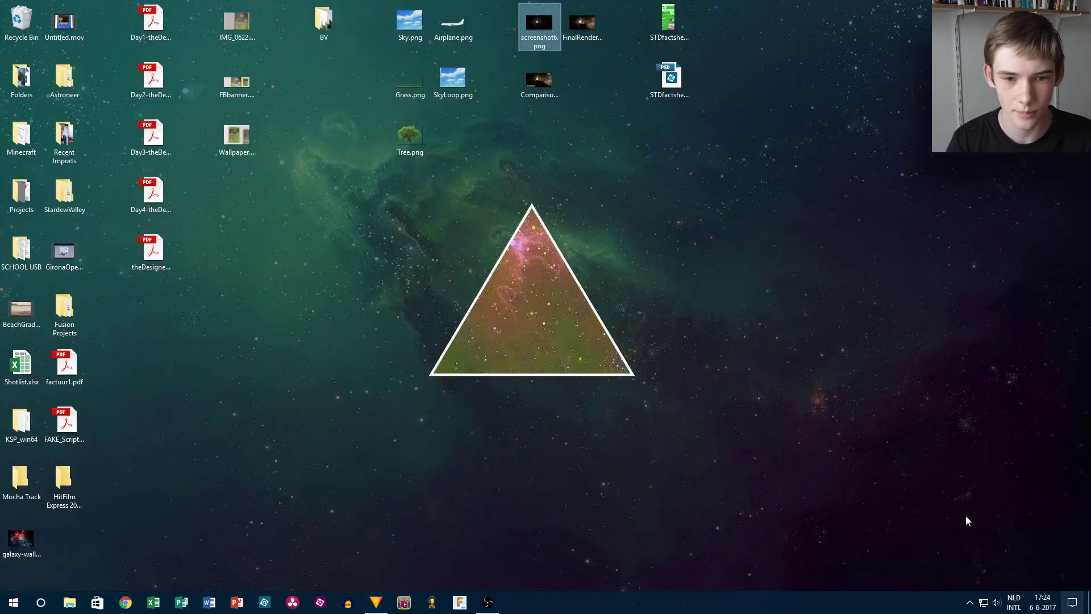
- Import galaxy-wallpaper-40.jpg from the desktop into the HitFilm project and place it as the top layer of Composite Shot 1
drag(21, 539, 52, 453)
drag(311, 452, 319, 432)
scroll(715, 193, down, 1)
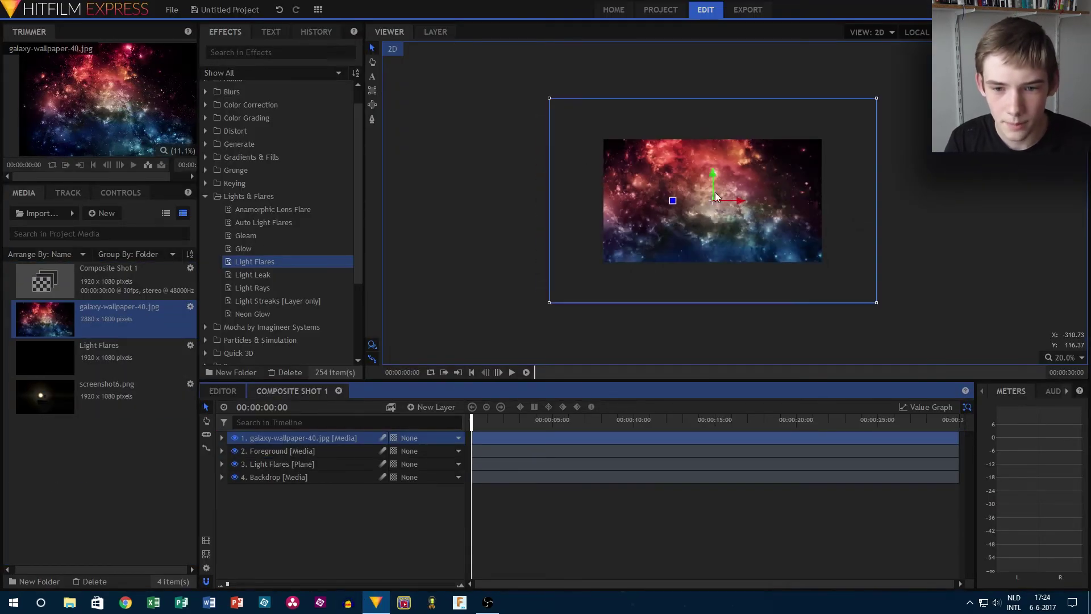
- Scale the galaxy layer down proportionally about its centre until it roughly matches the frame's height
click(876, 99)
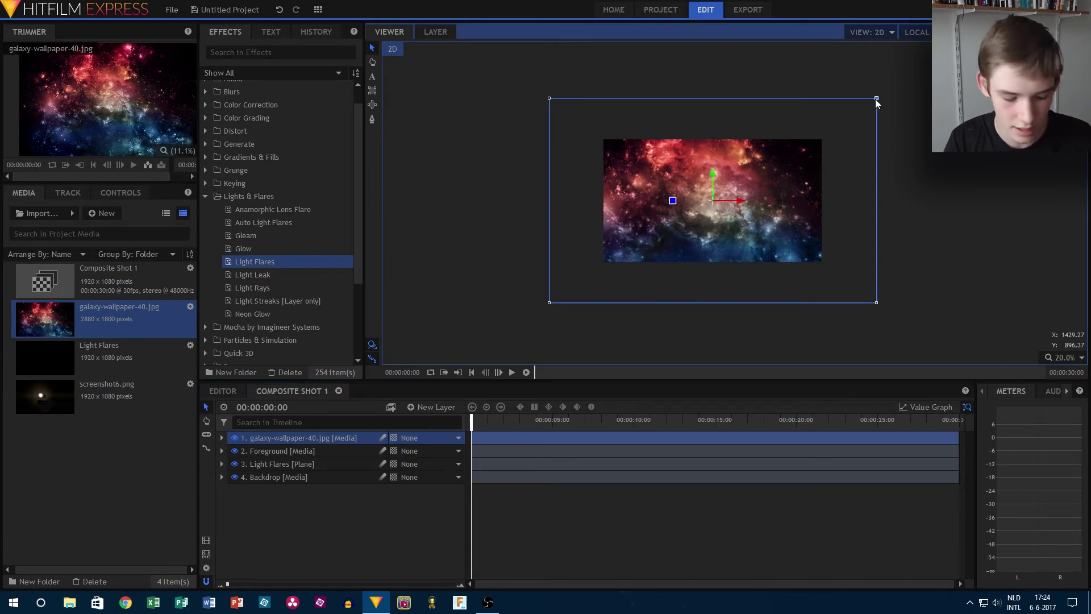
click(877, 99)
drag(877, 99, 816, 141)
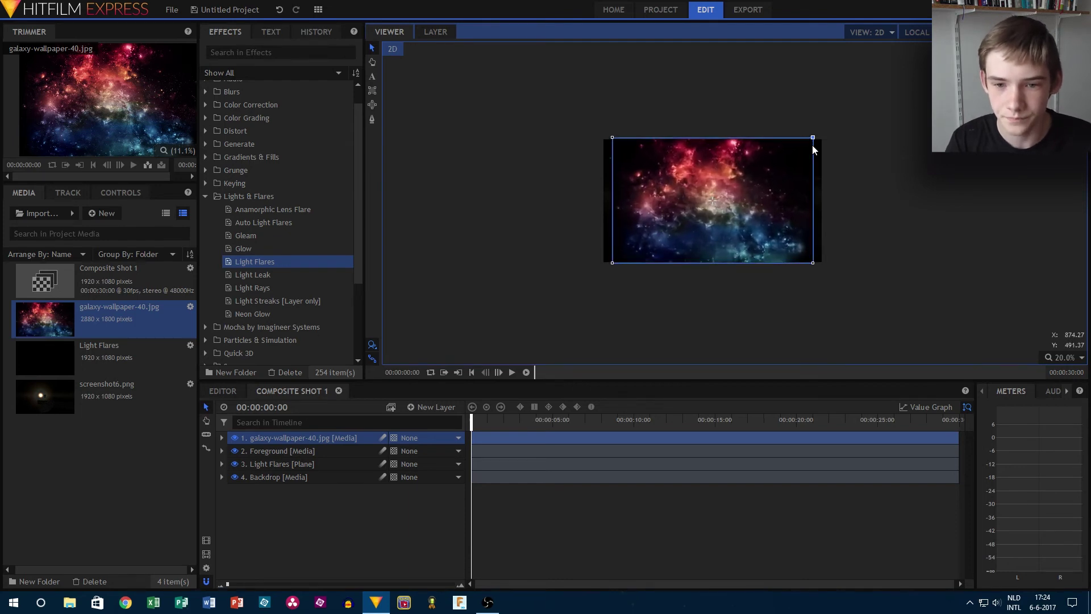
scroll(755, 197, up, 2)
scroll(718, 198, up, 1)
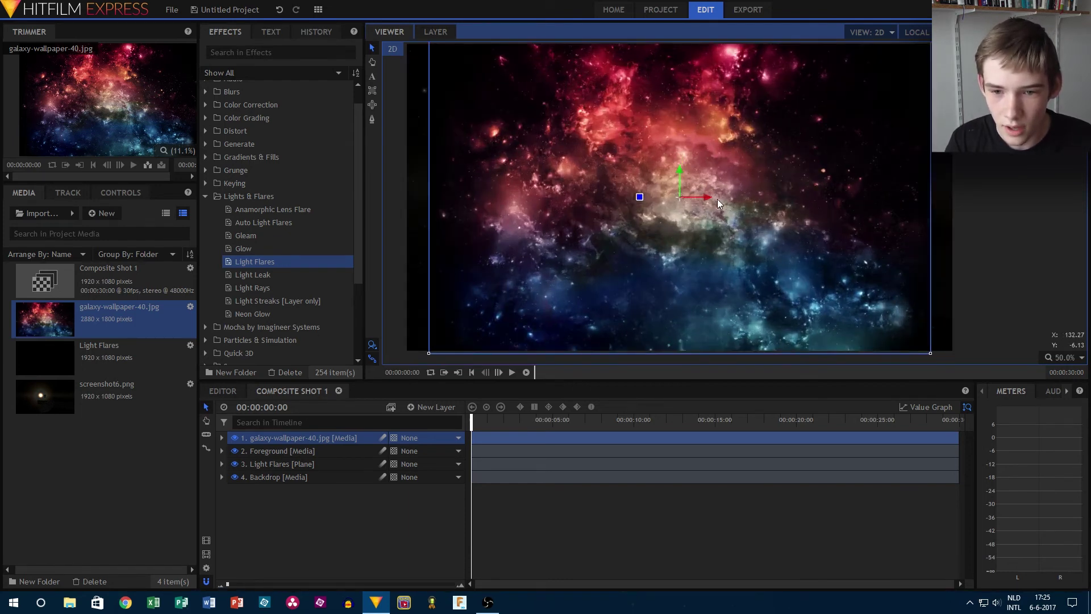
- Move the galaxy layer horizontally until its near edge sits just beside the figure, and keep the layer selected
scroll(717, 199, down, 1)
drag(746, 198, 931, 185)
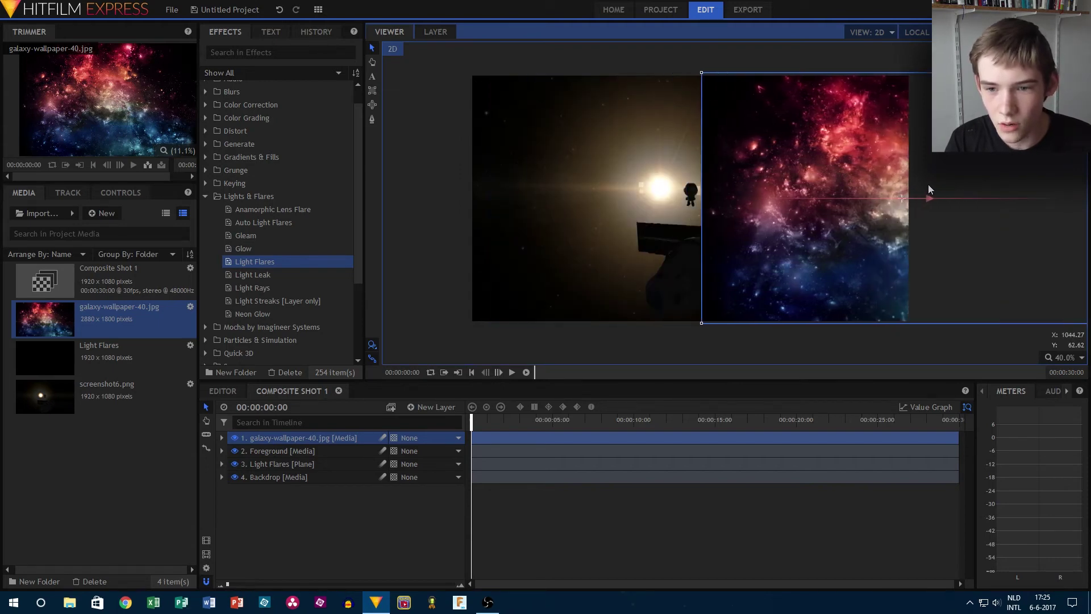
click(778, 343)
click(306, 437)
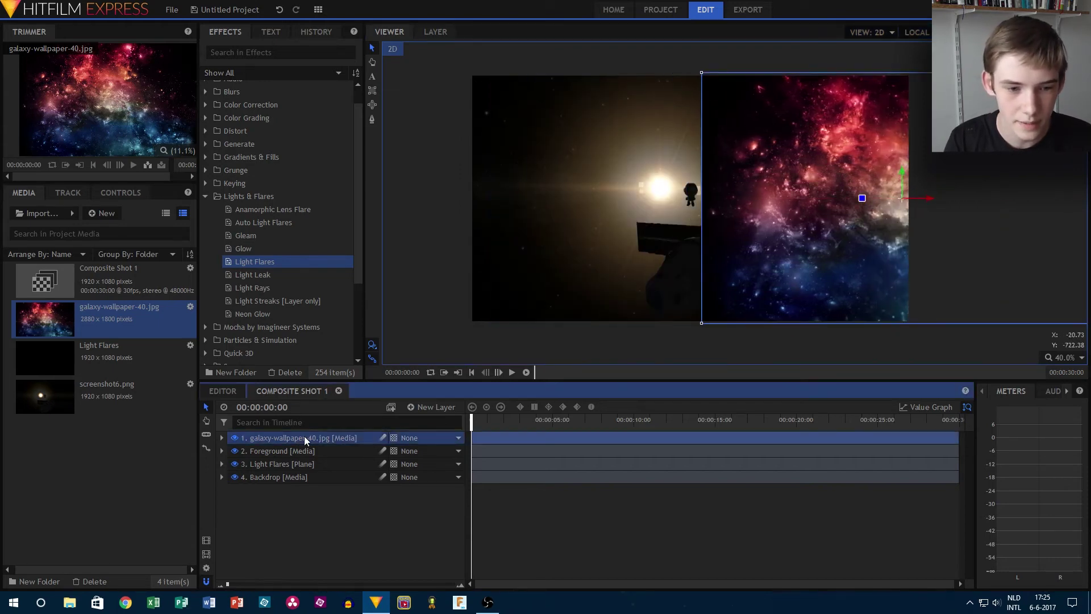
- Apply the Hue, Saturation & Lightness effect to the galaxy layer and set its Master Hue Shift to 24°
click(205, 196)
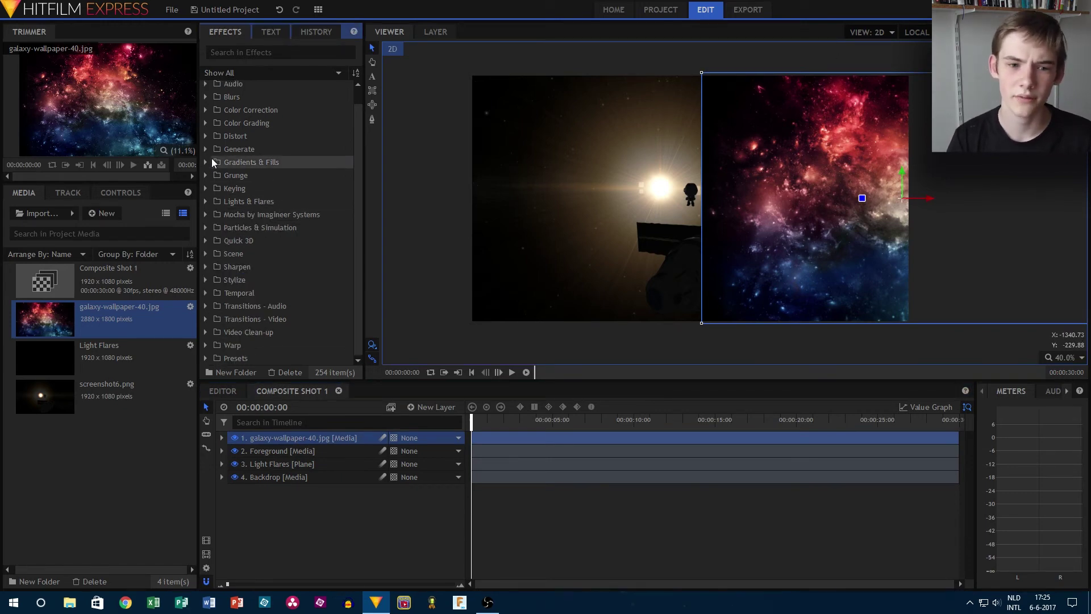
click(206, 111)
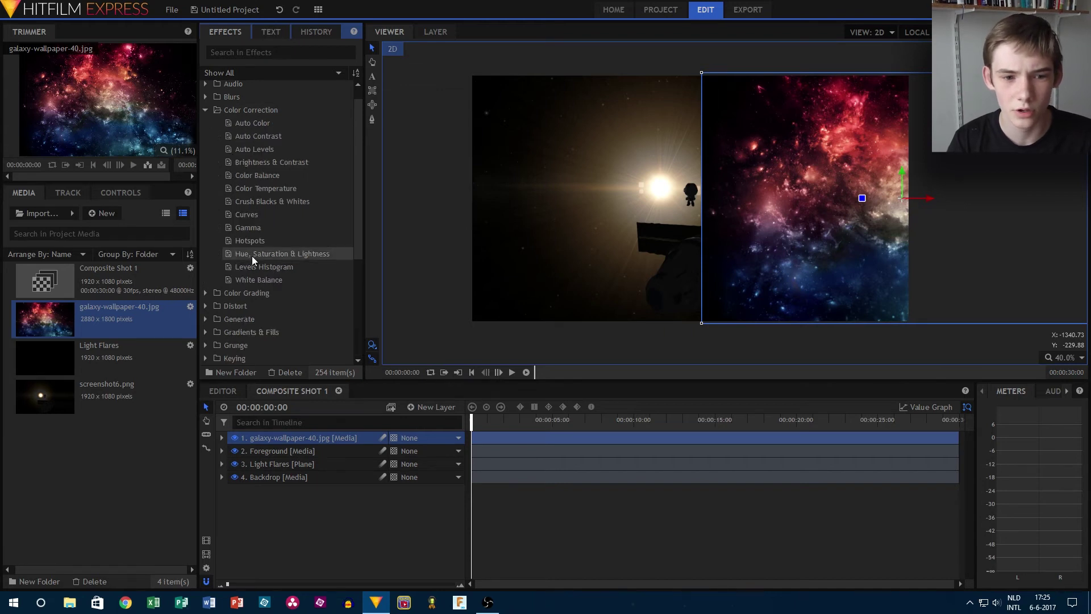
drag(255, 259, 283, 440)
click(245, 477)
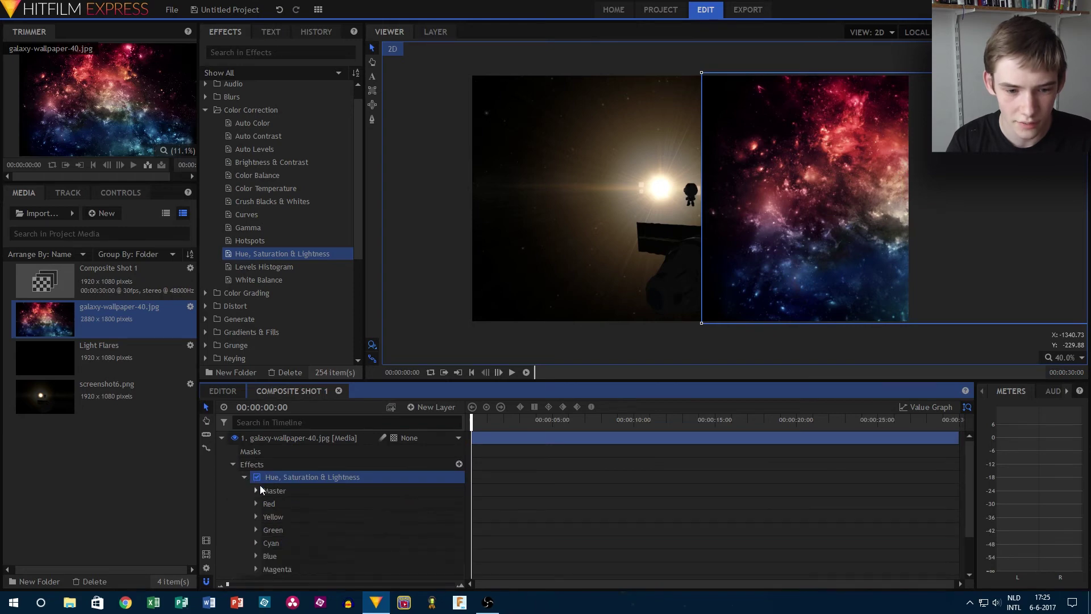
click(256, 490)
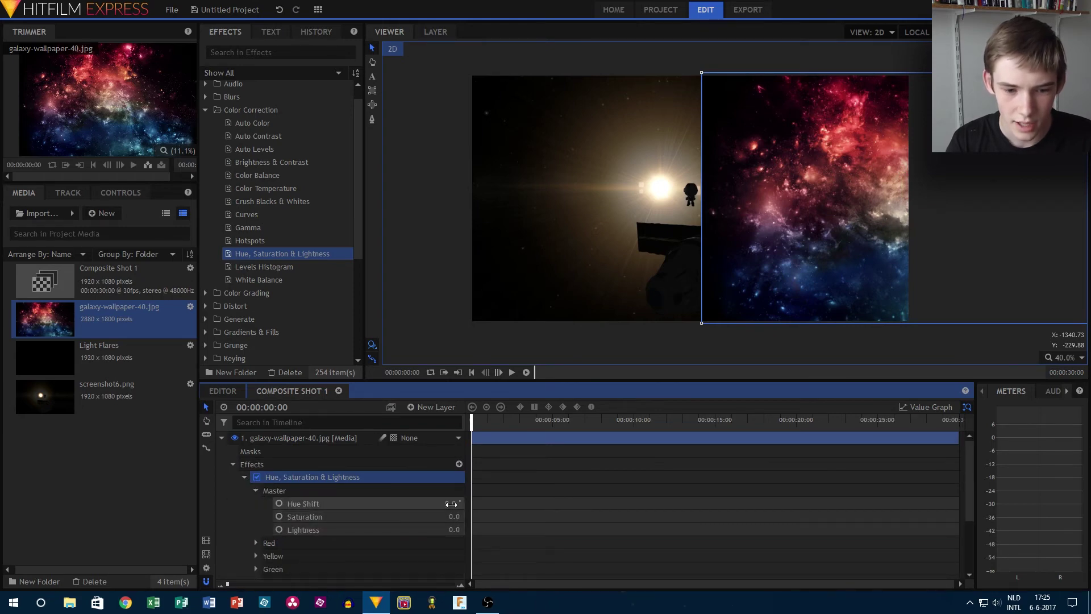
mouse_move(452, 504)
mouse_down()
mouse_move(480, 504)
mouse_move(393, 505)
mouse_move(514, 504)
mouse_move(462, 504)
mouse_up()
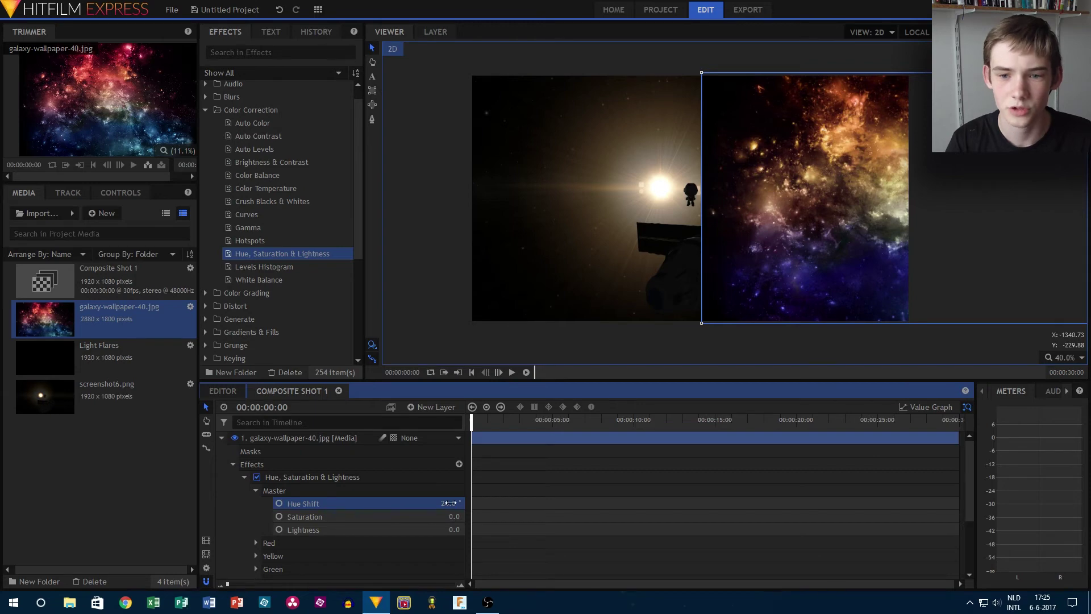
- Set the galaxy layer's blend mode to Screen and move the layer between Light Flares and Backdrop
click(221, 438)
right_click(371, 437)
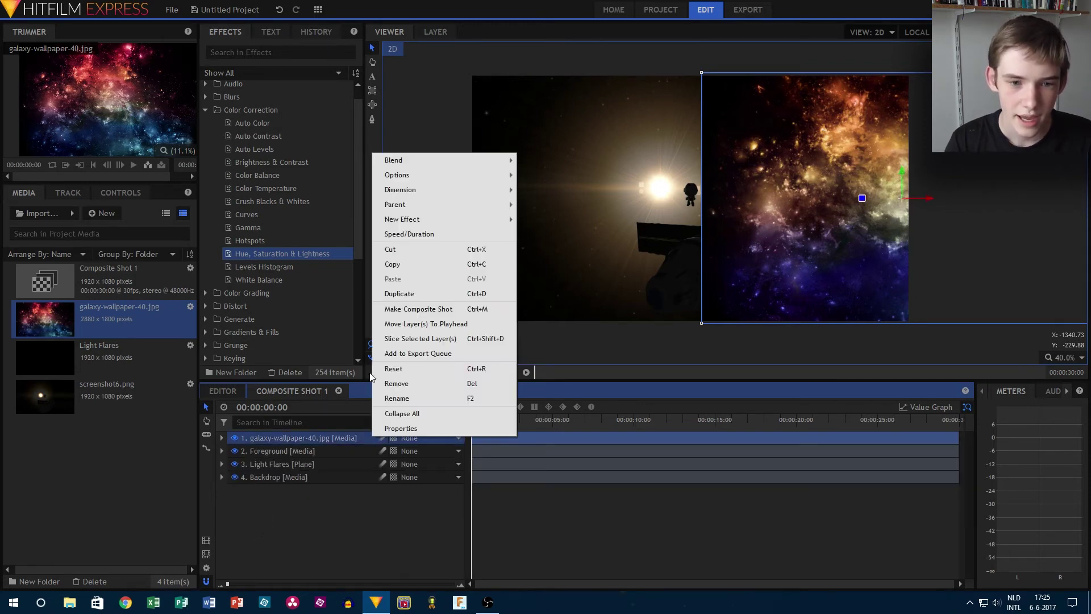
mouse_move(411, 158)
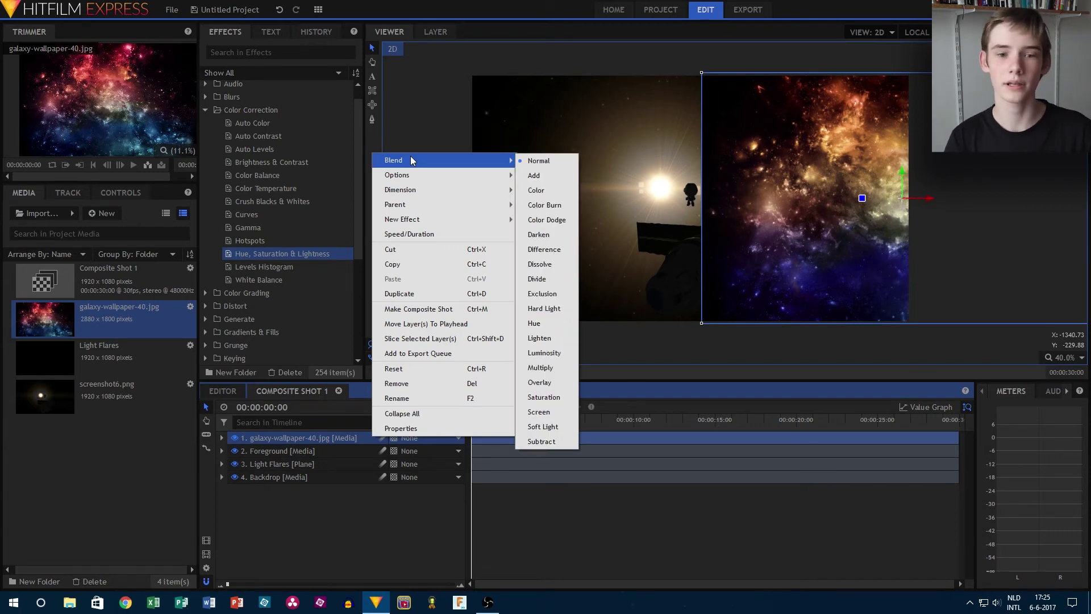
click(558, 411)
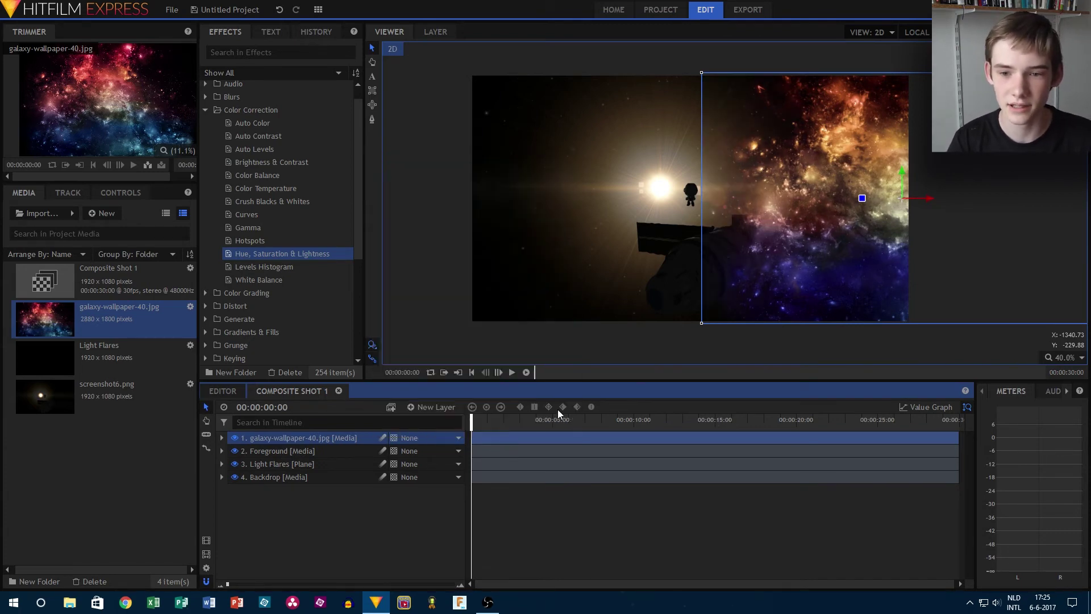
drag(255, 435, 263, 468)
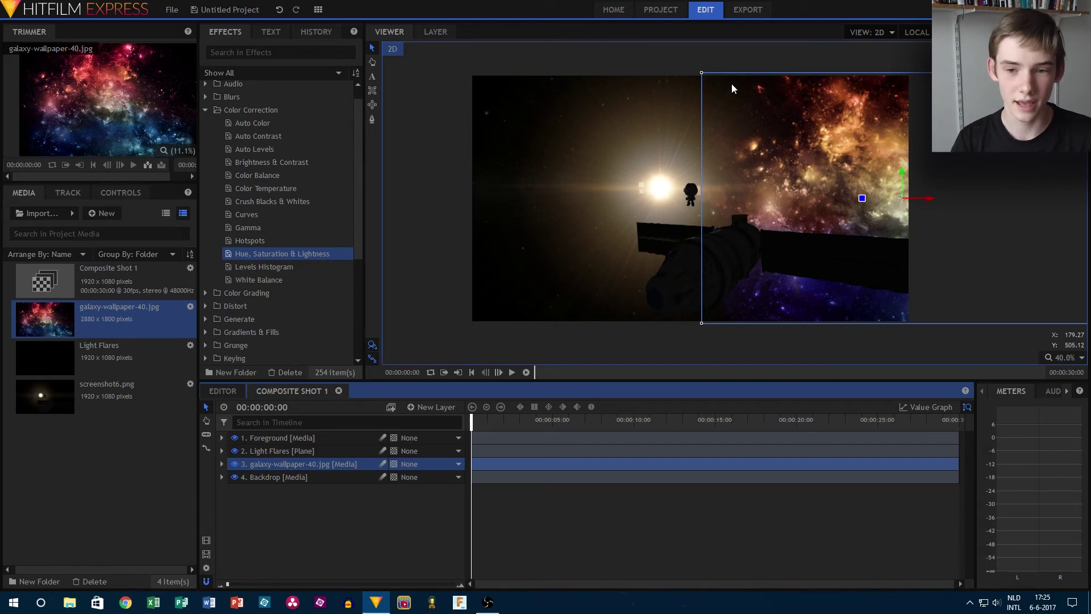
- Lower the galaxy layer's opacity to 37% in its transform properties and check the blended picture
click(222, 463)
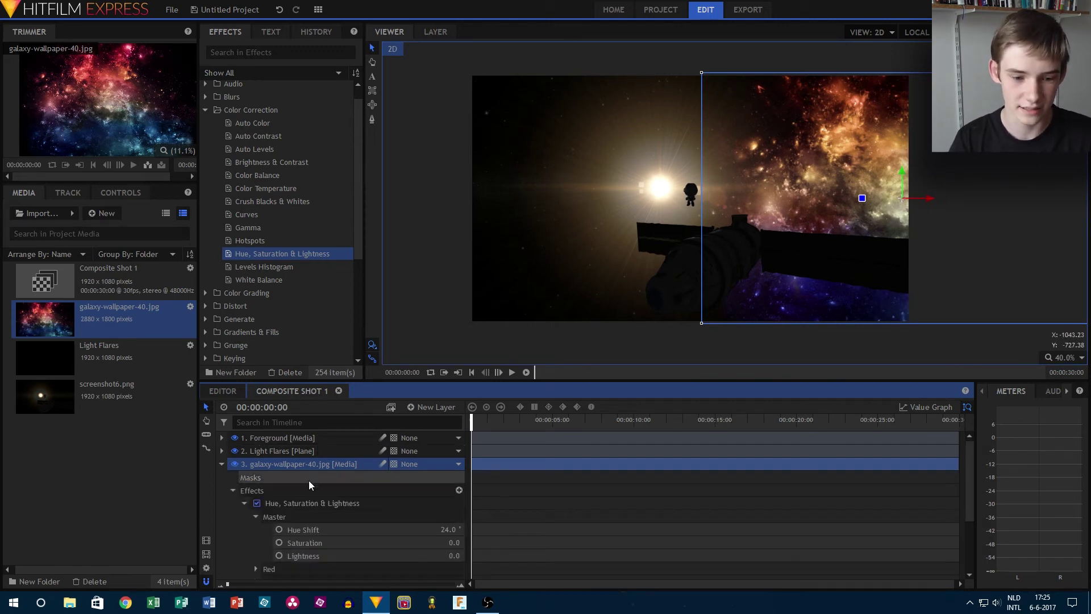
click(244, 503)
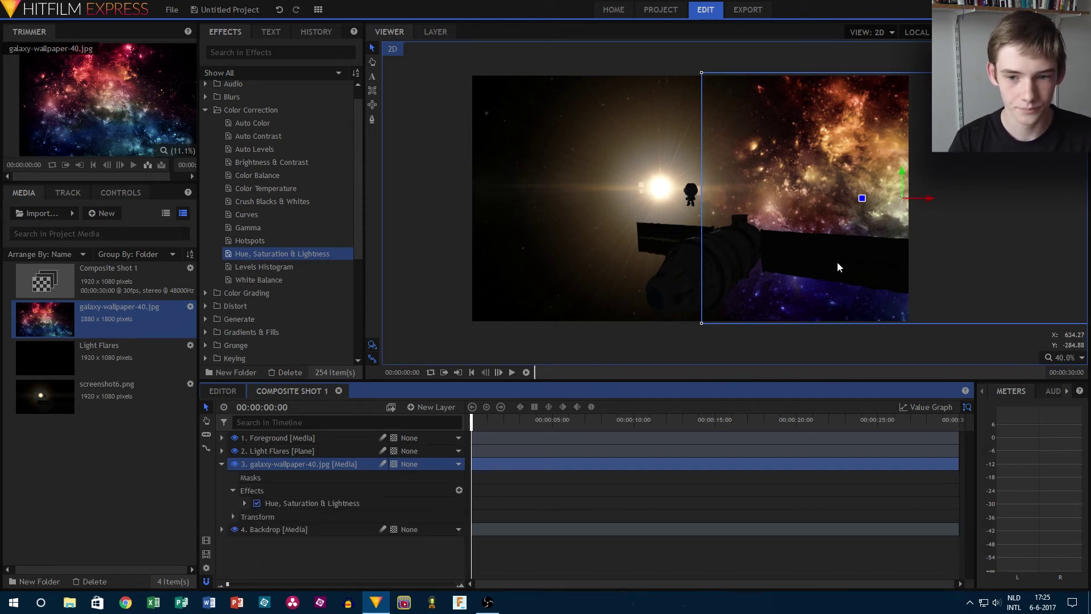
click(233, 490)
click(233, 504)
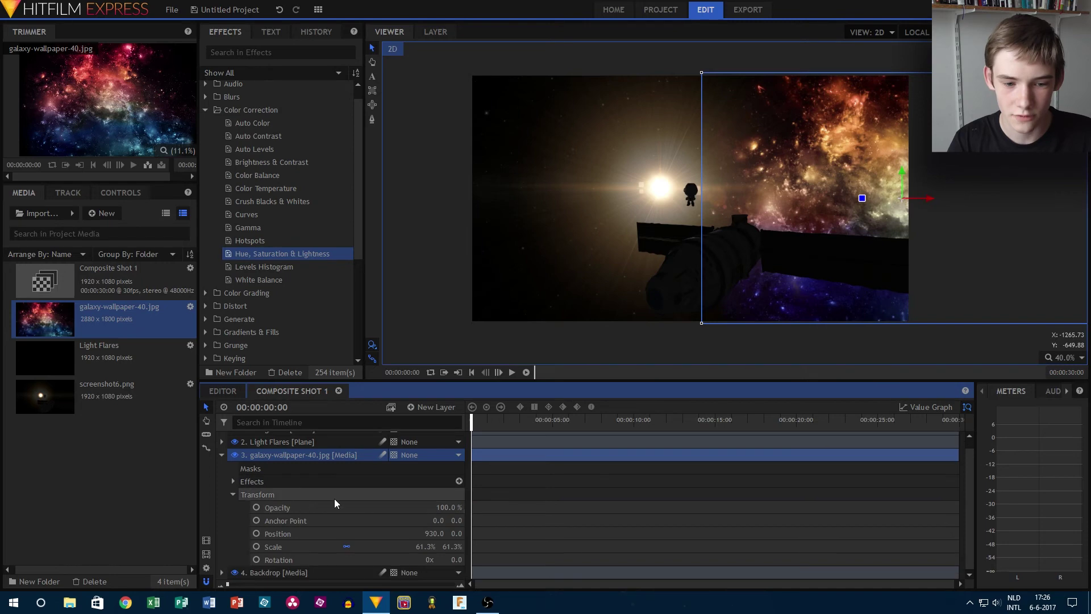
drag(451, 507, 418, 507)
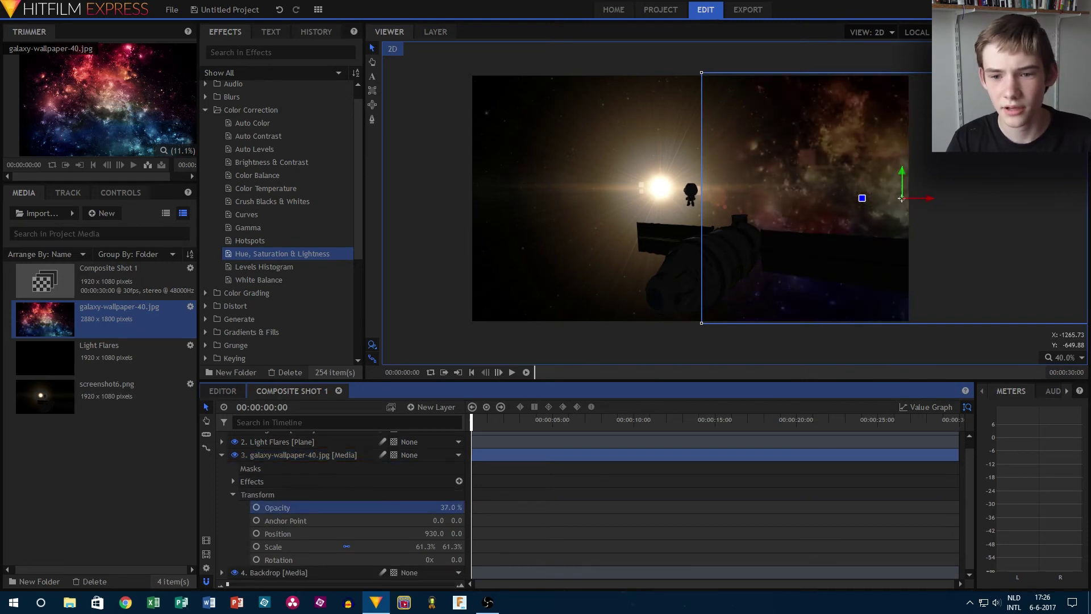
click(530, 363)
scroll(851, 244, down, 2)
scroll(851, 244, up, 4)
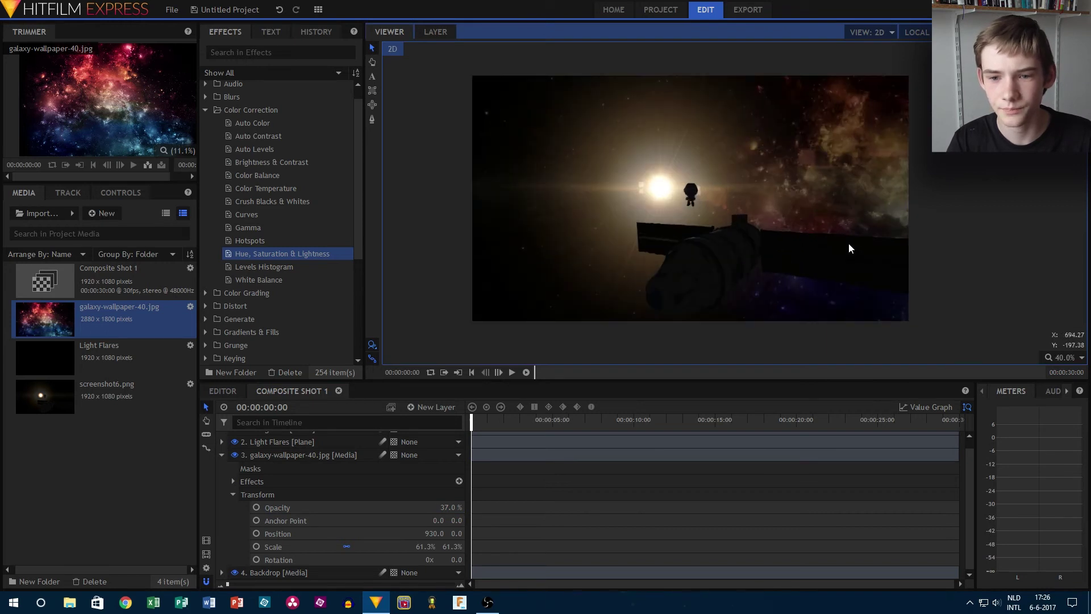
scroll(850, 248, down, 2)
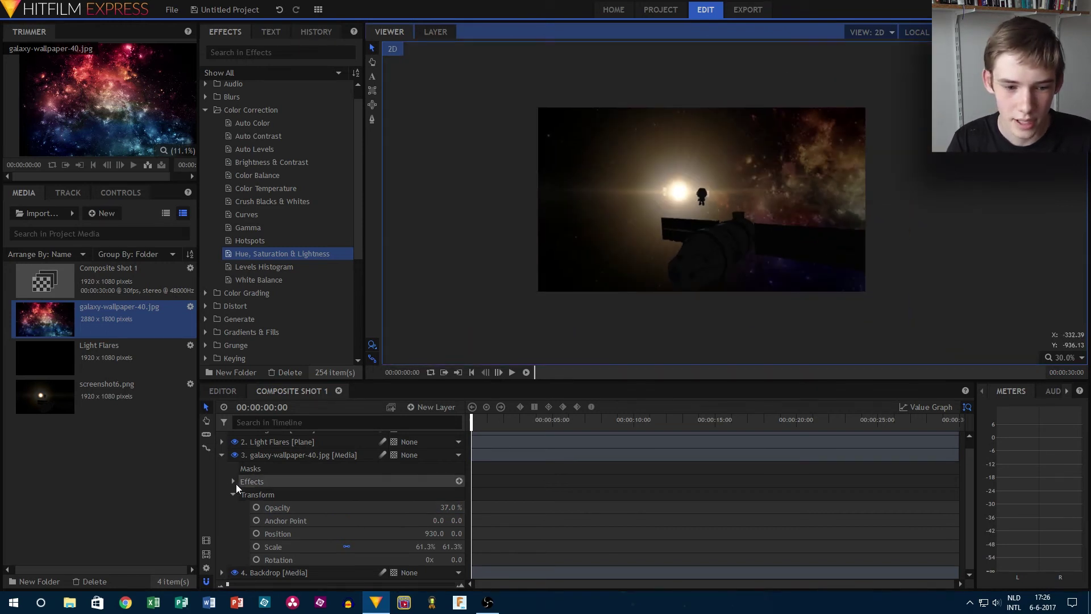
- Set the galaxy layer's vertical position to 0 and shift it horizontally to about 960.3
click(457, 534)
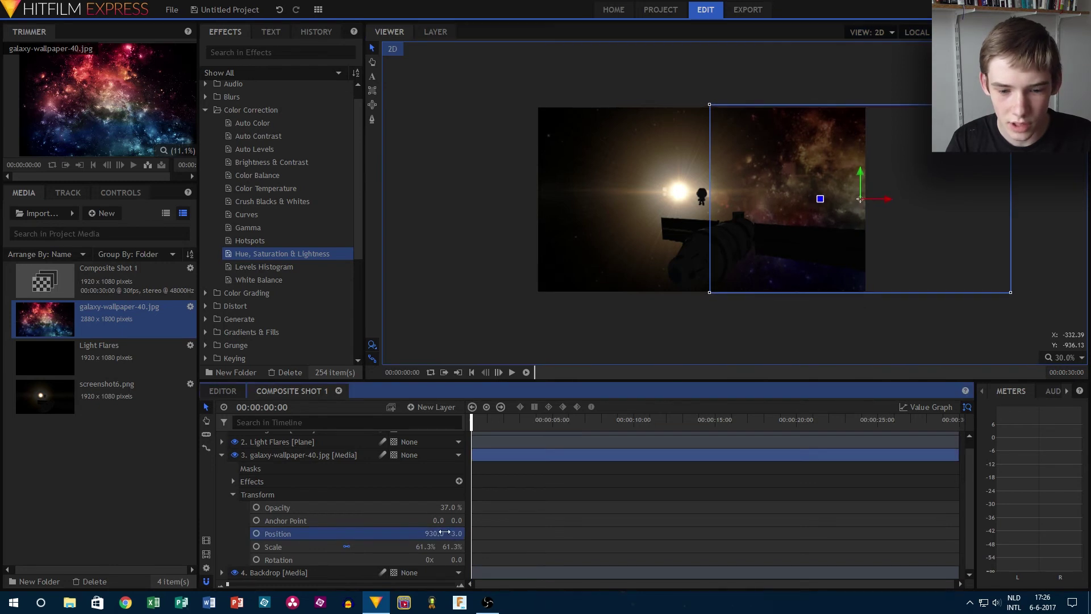
text(0)
mouse_move(860, 199)
mouse_down()
mouse_move(596, 199)
mouse_move(862, 199)
mouse_up()
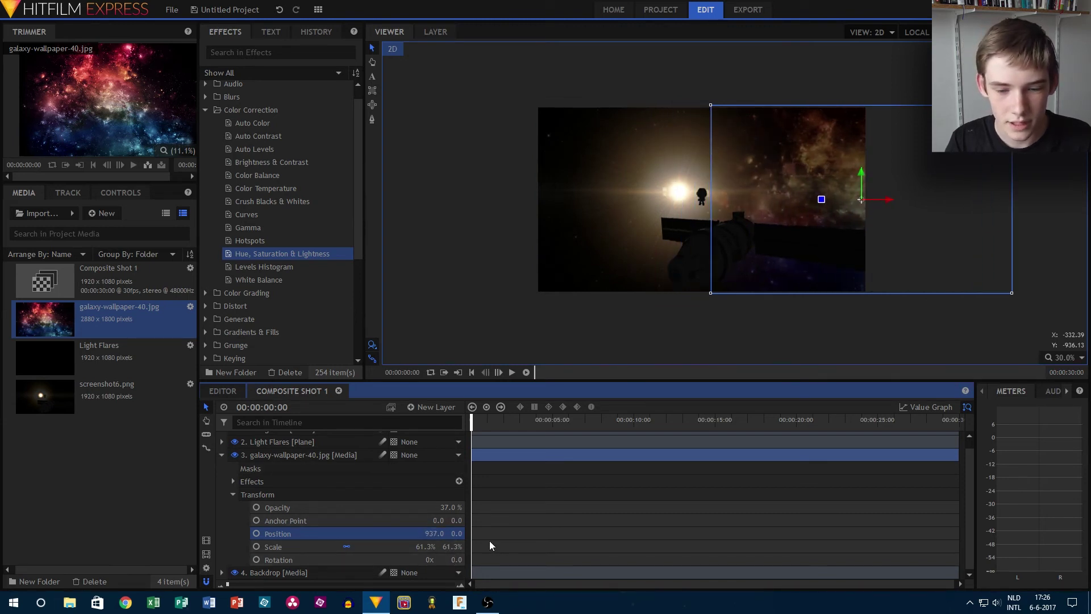
drag(888, 197, 893, 200)
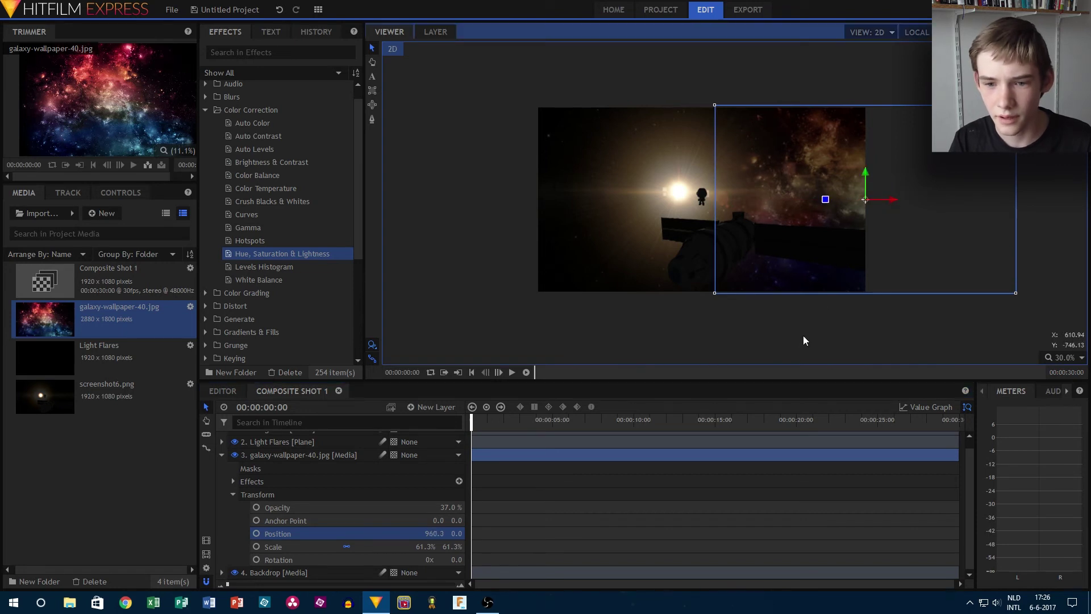
click(810, 320)
scroll(763, 224, up, 3)
scroll(763, 224, down, 2)
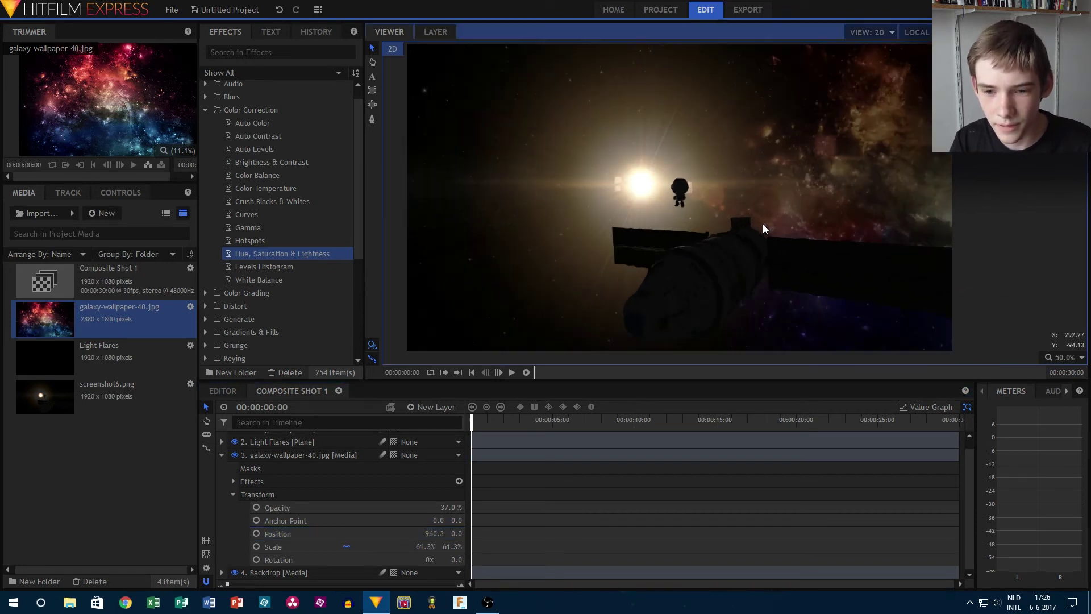
- Collapse the galaxy layer's properties, then add a new grade layer above all other layers and name it Grade
click(206, 114)
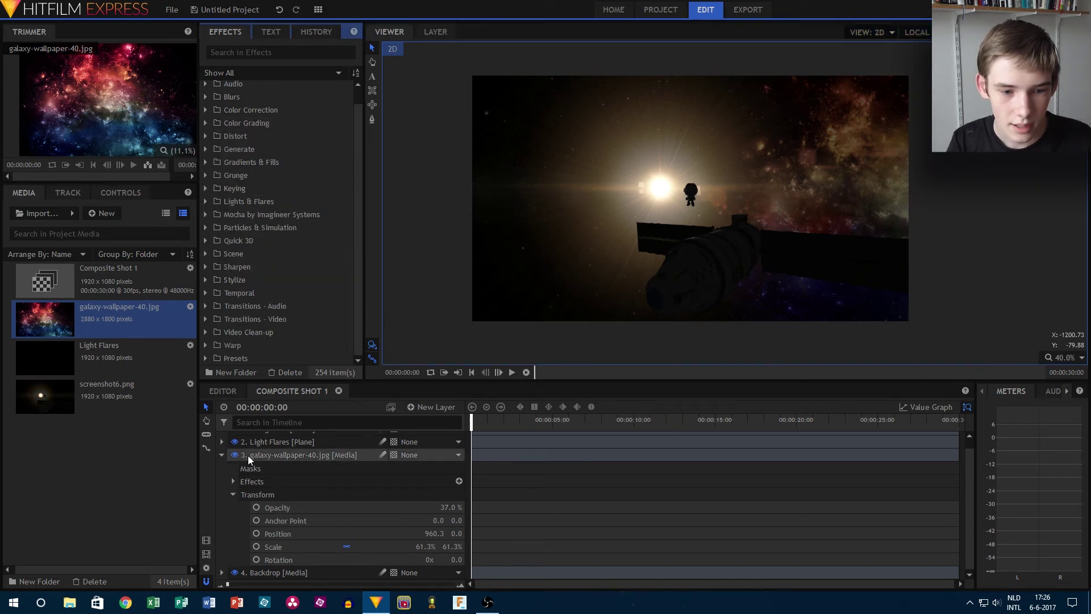
scroll(243, 452, up, 2)
click(222, 464)
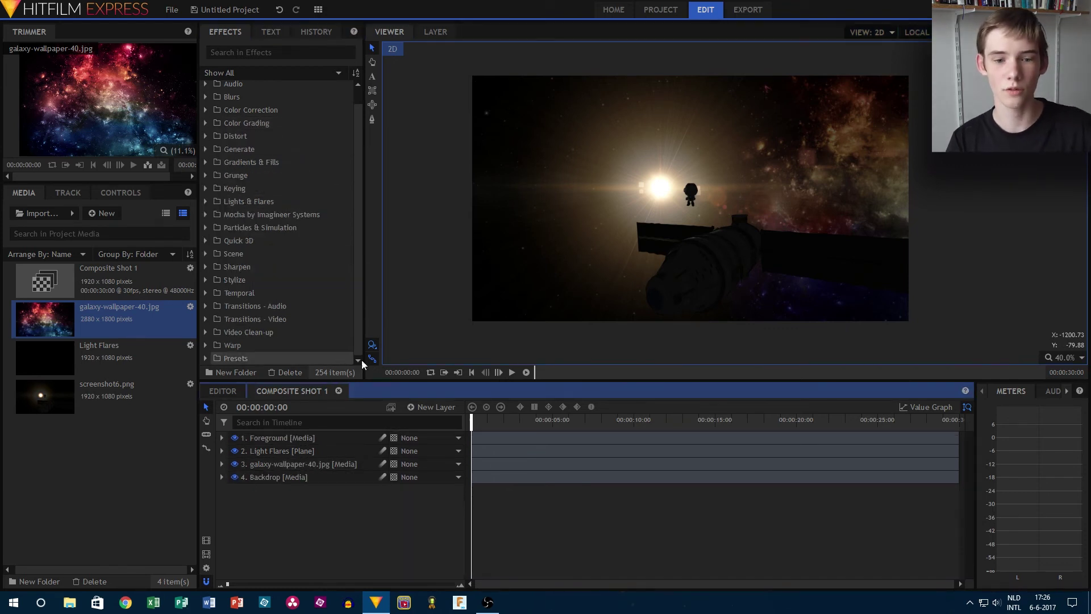
click(429, 406)
click(439, 453)
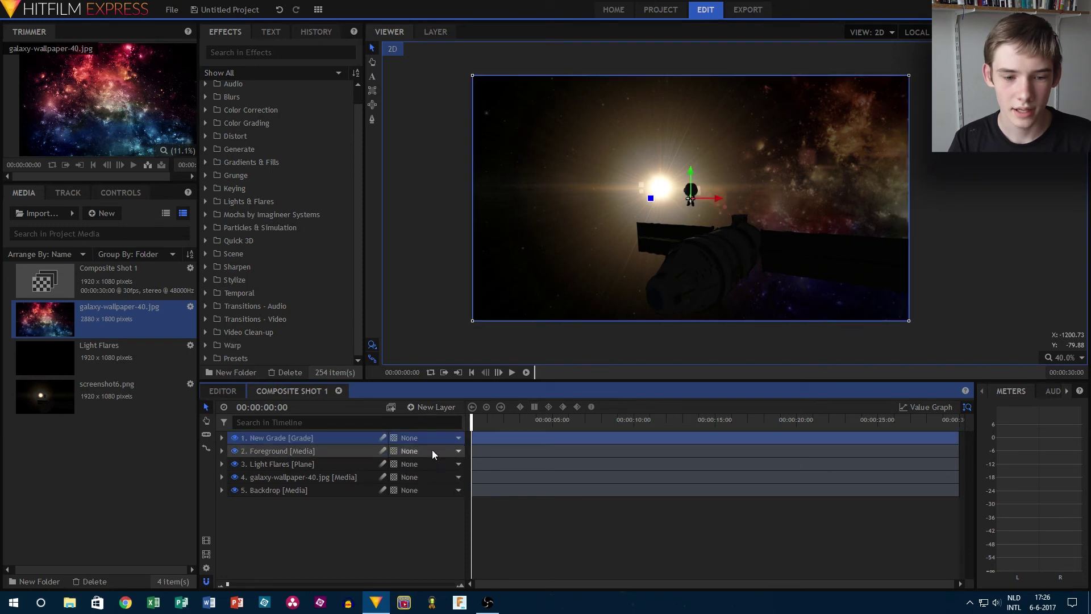
double_click(282, 437)
text(Grade)
key(Return)
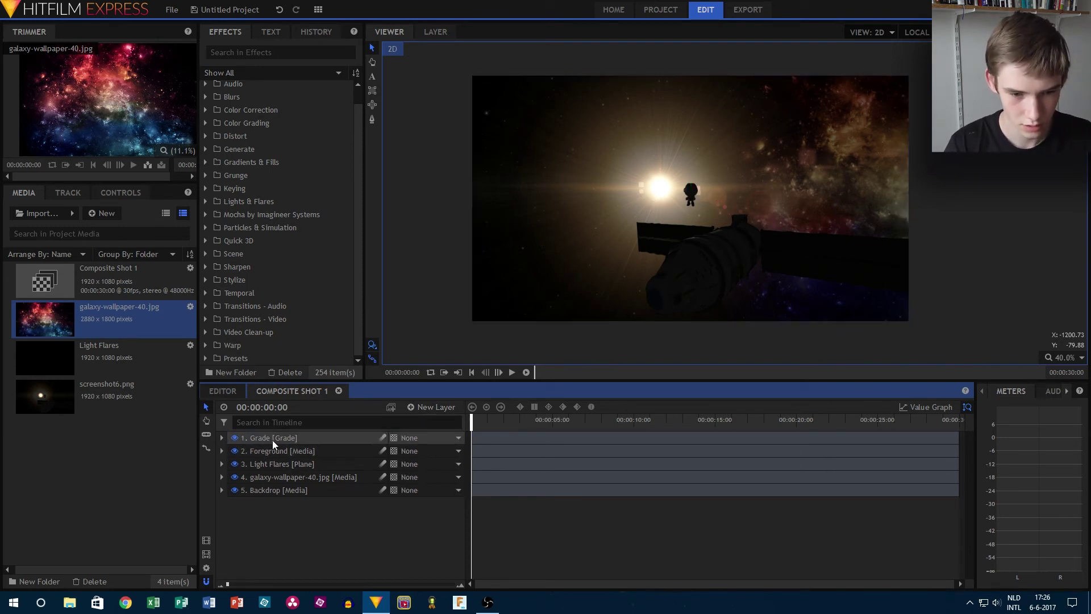
- Try the Soft Cool film look preset on the Grade layer and delete its effects
click(206, 358)
scroll(240, 327, down, 6)
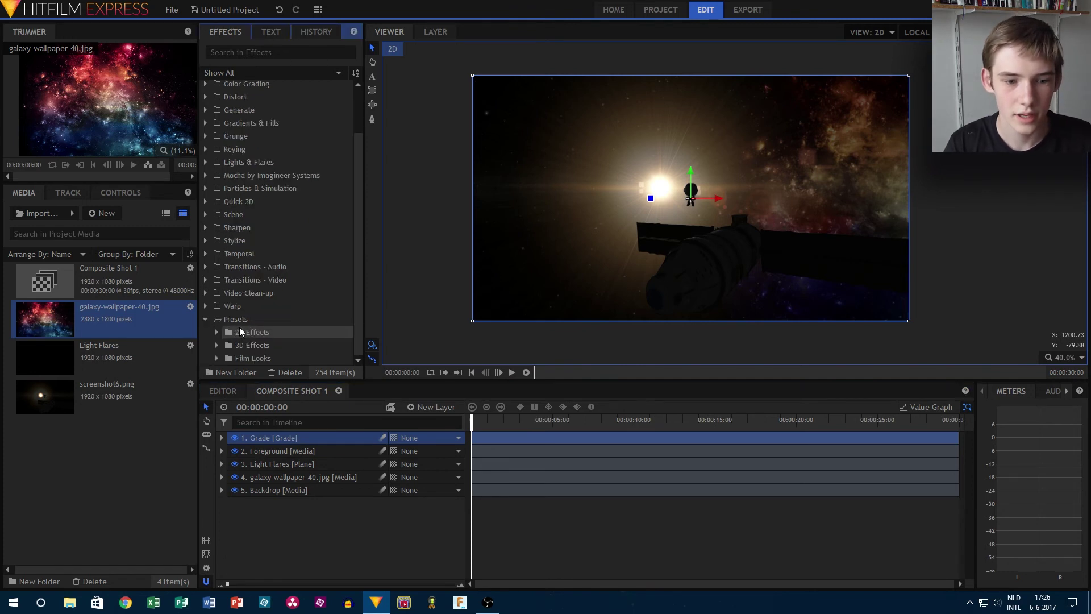
scroll(261, 318, down, 3)
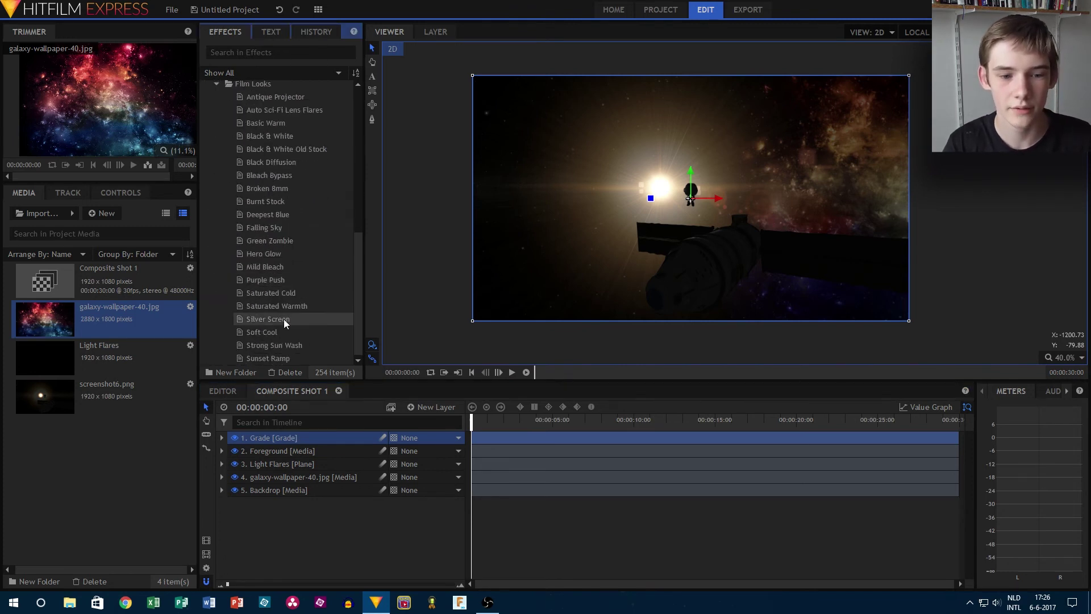
drag(278, 331, 278, 438)
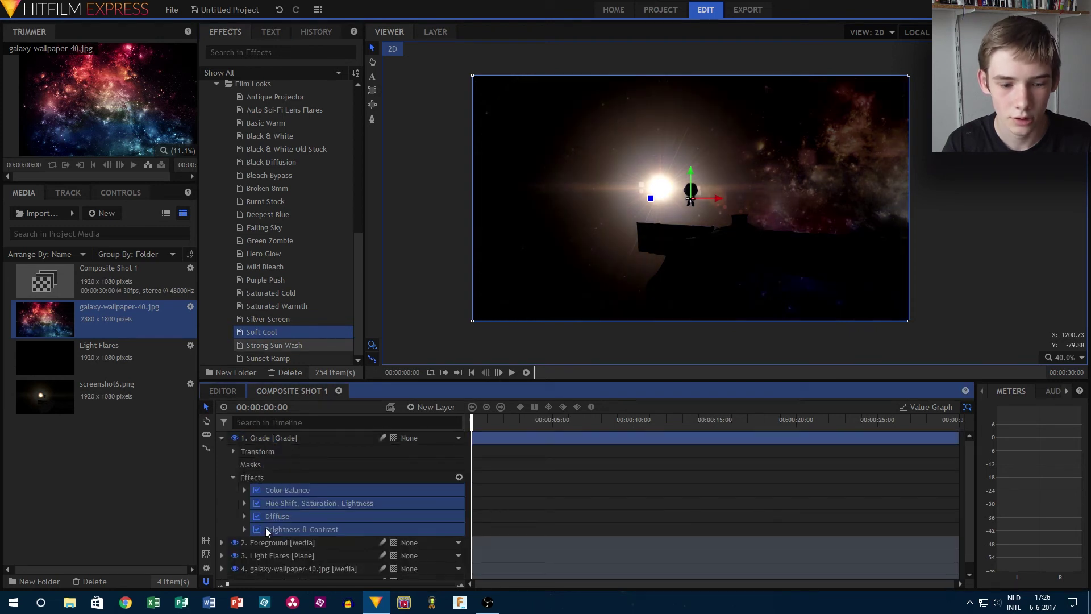
key(Delete)
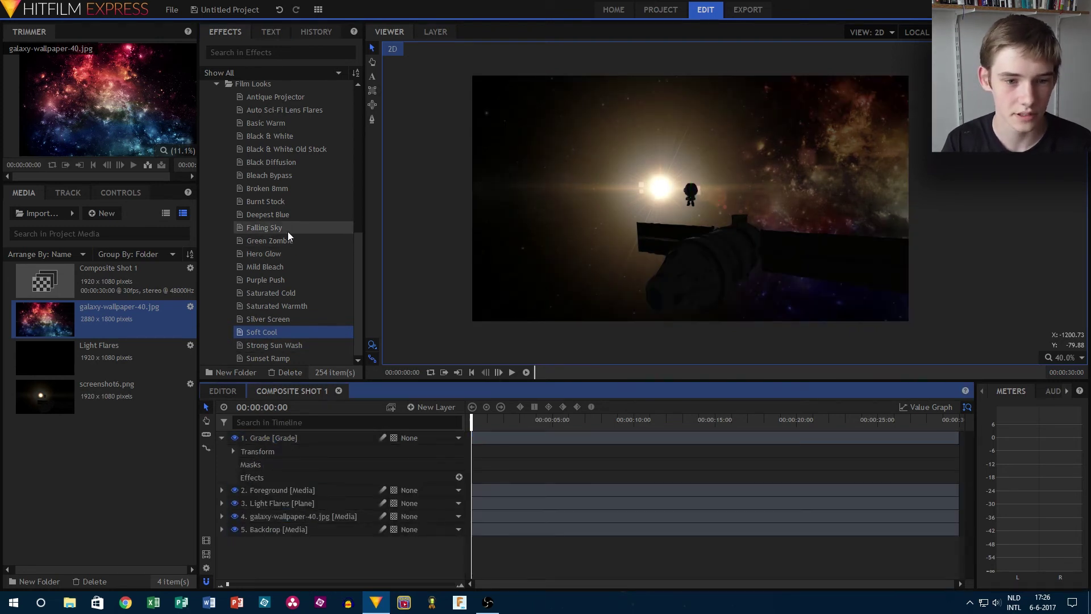
- Try the Deepest Blue and Purple Push film look presets on the Grade layer, deleting each one's effects
drag(281, 216, 344, 503)
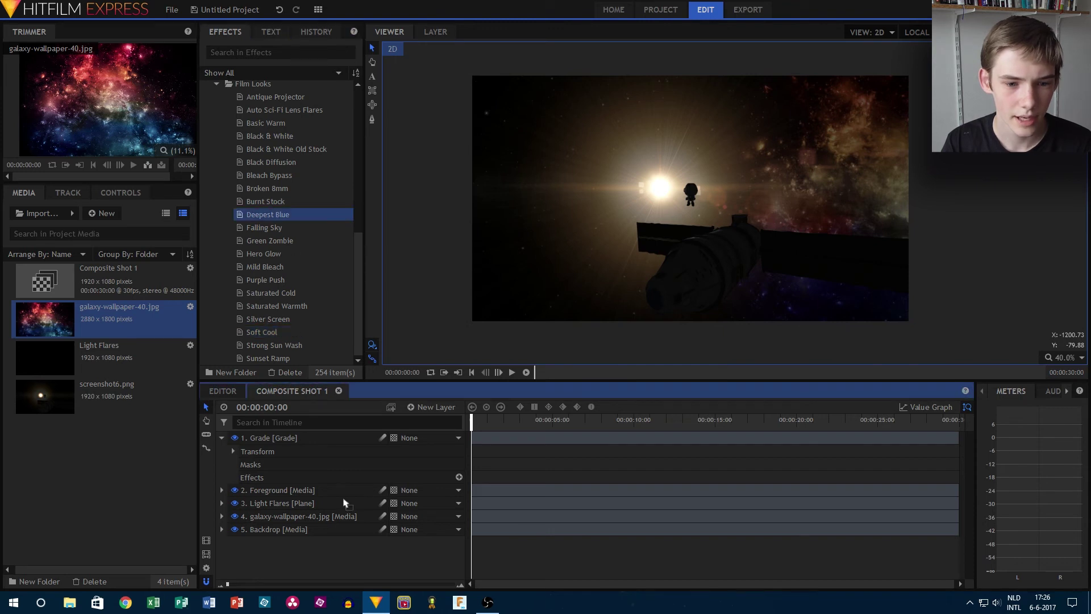
drag(307, 438, 304, 433)
key(Delete)
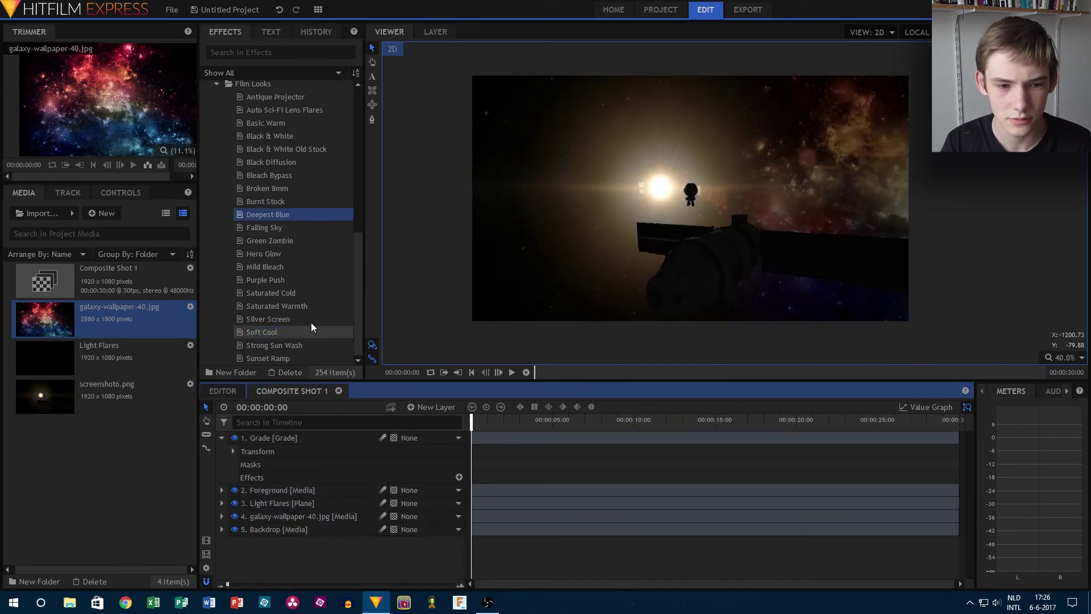
drag(289, 281, 302, 433)
key(Delete)
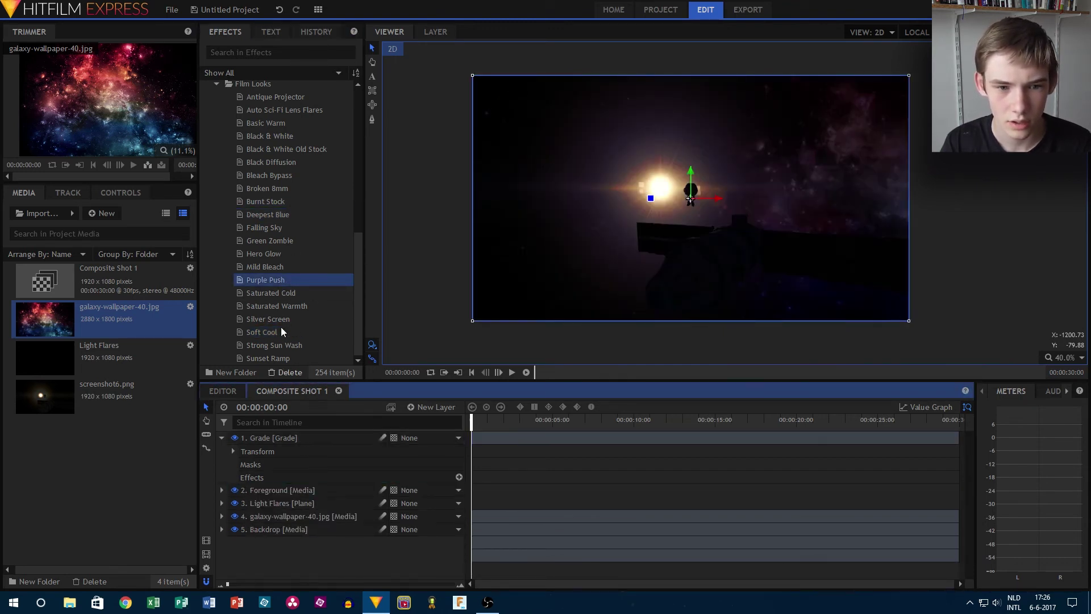
- Try the Mild Bleach, Saturated Warmth and Saturated Cold film looks on the Grade layer, deleting each one's effects
drag(276, 267, 302, 434)
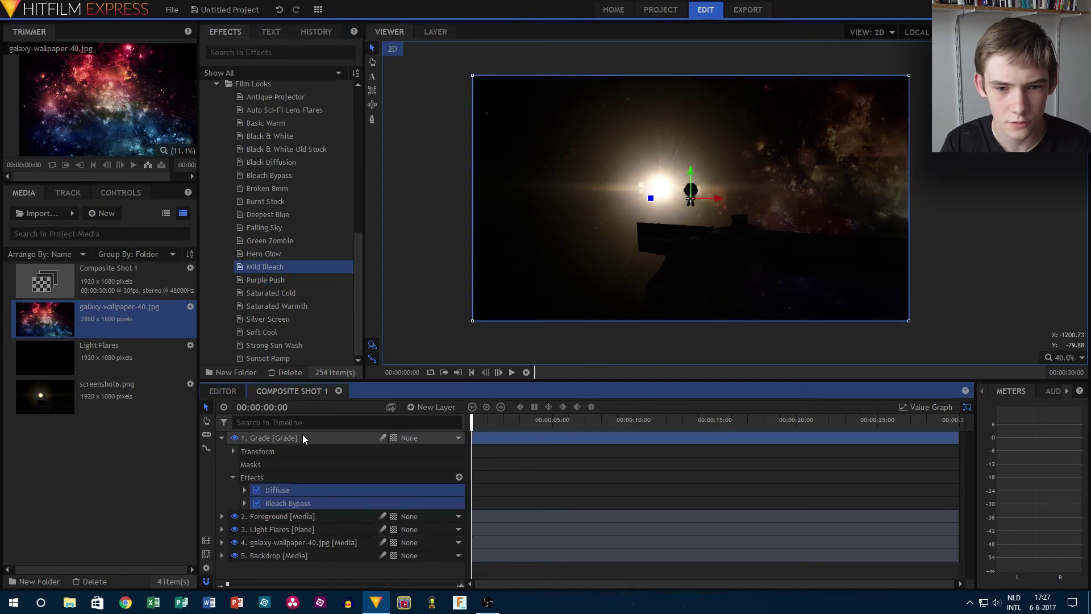
key(Delete)
drag(284, 306, 303, 435)
key(Delete)
drag(278, 293, 270, 436)
key(Delete)
- Apply the Sunset Ramp film look preset to the Grade layer and set its Diffuse radius to 27
drag(284, 359, 299, 441)
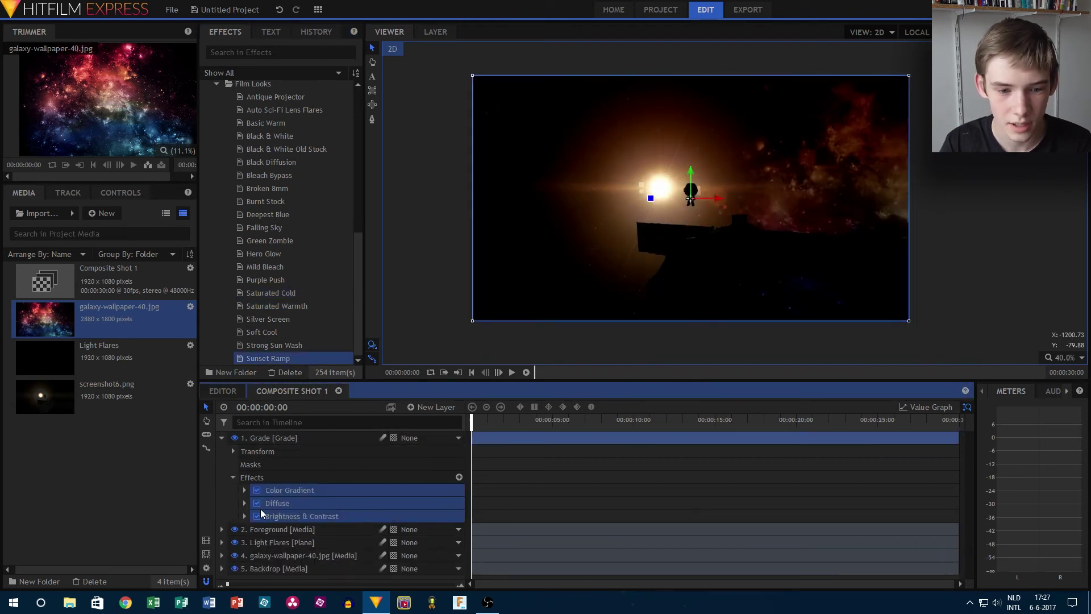
click(242, 504)
drag(452, 529, 438, 529)
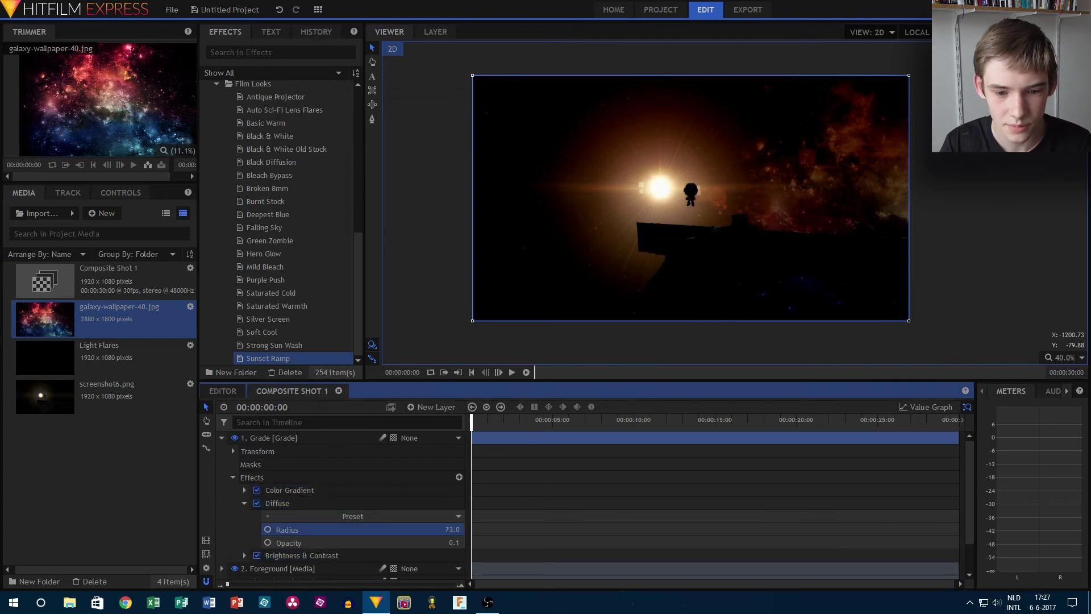
- Inspect the Color Gradient settings on the Grade layer and delete that effect
click(244, 490)
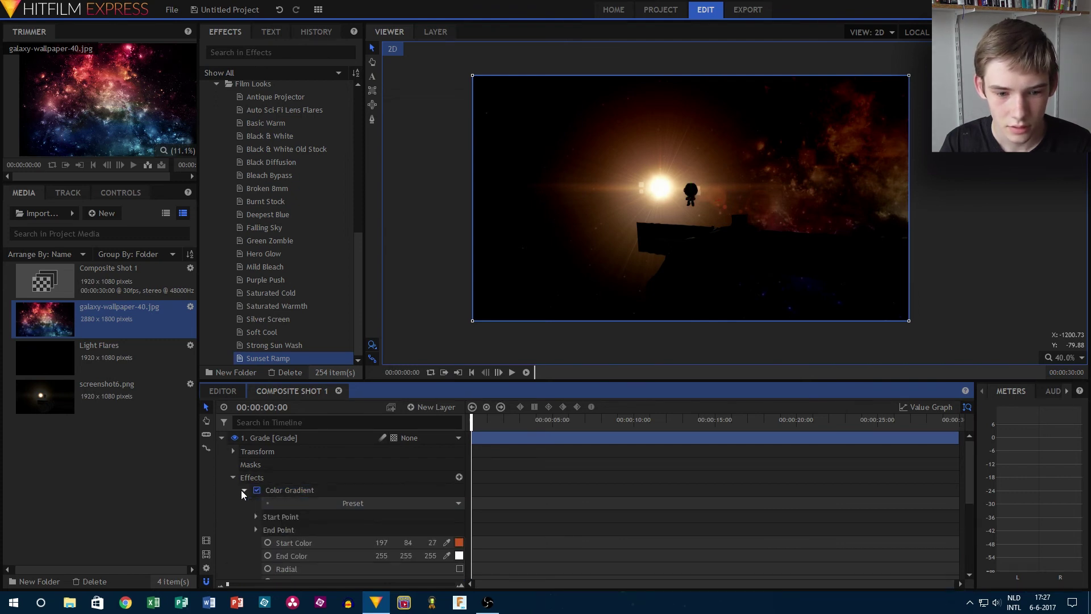
click(316, 490)
key(Delete)
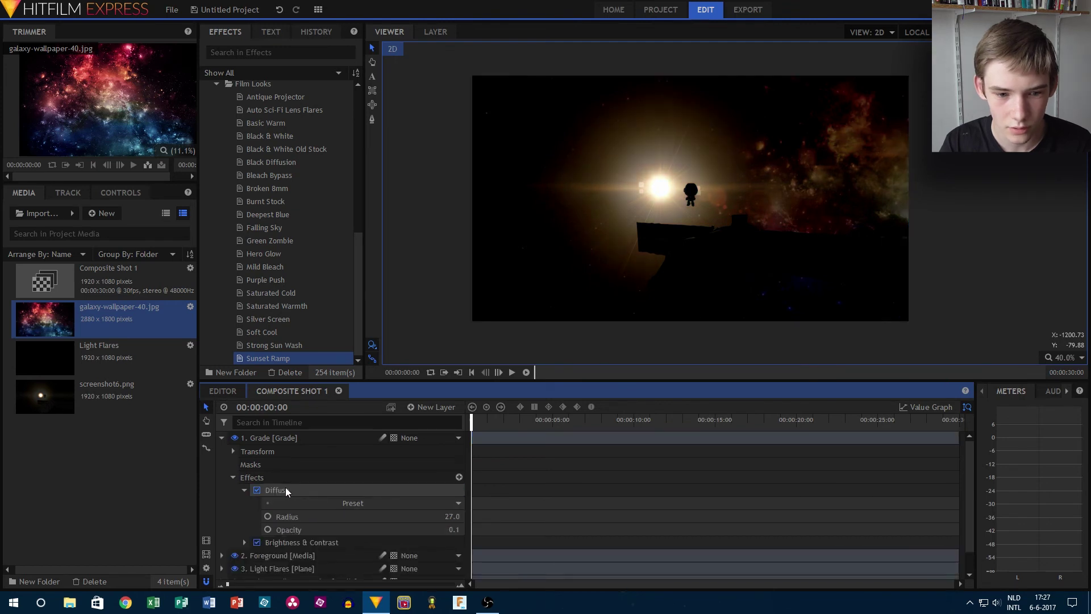
- Set the Grade layer's Brightness & Contrast effect to a brightness of -5 and a contrast of -4
click(245, 543)
scroll(397, 506, down, 3)
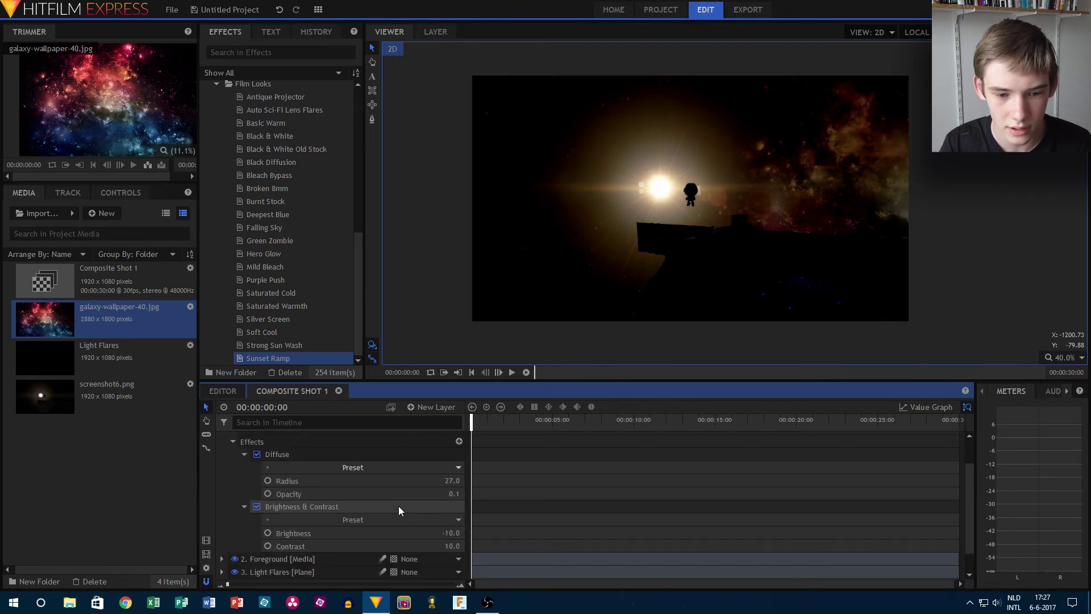
mouse_move(452, 520)
mouse_down()
mouse_move(432, 520)
mouse_move(446, 520)
mouse_up()
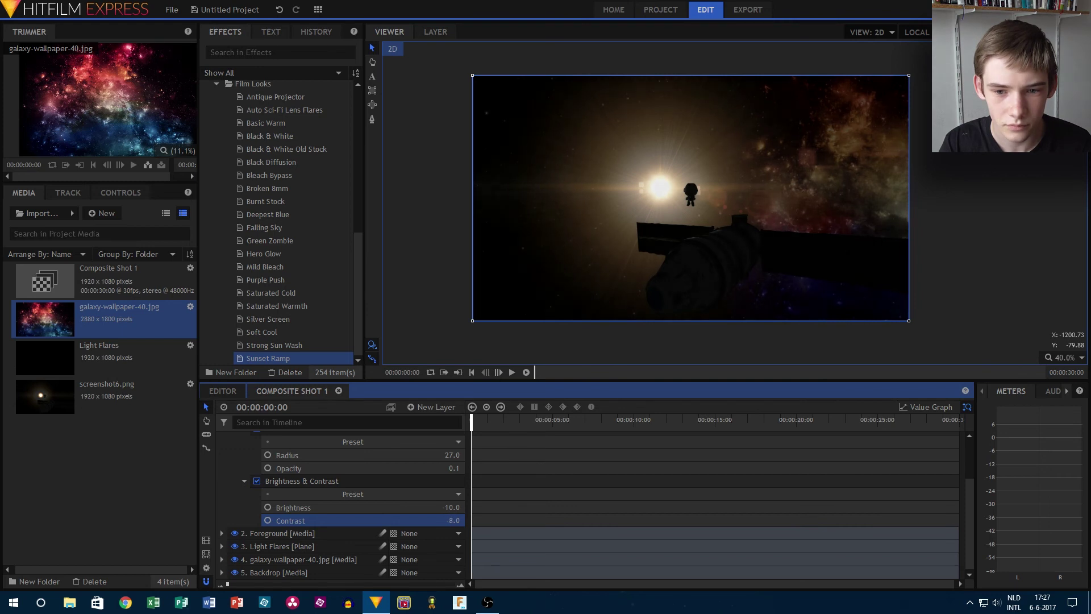
mouse_move(452, 507)
mouse_down()
mouse_move(441, 507)
mouse_move(461, 507)
mouse_up()
click(455, 507)
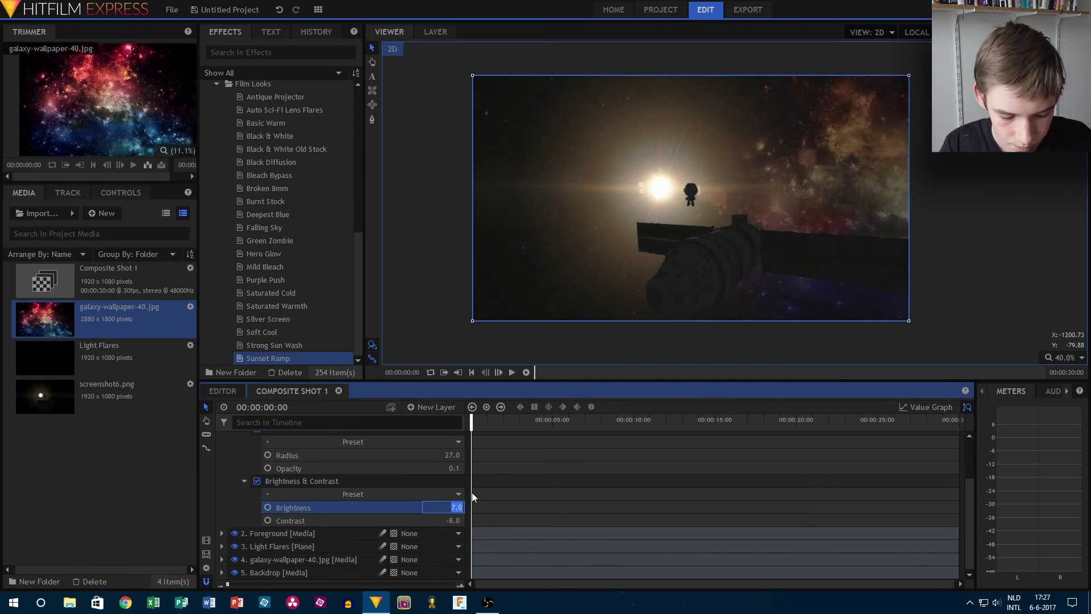
text(-5)
key(Return)
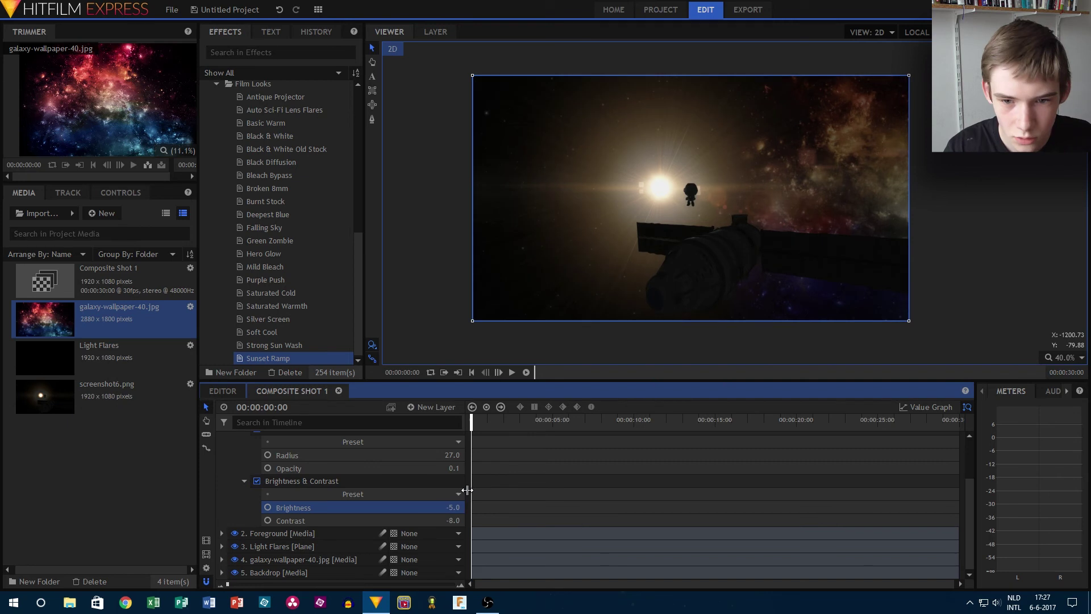
drag(454, 520, 449, 520)
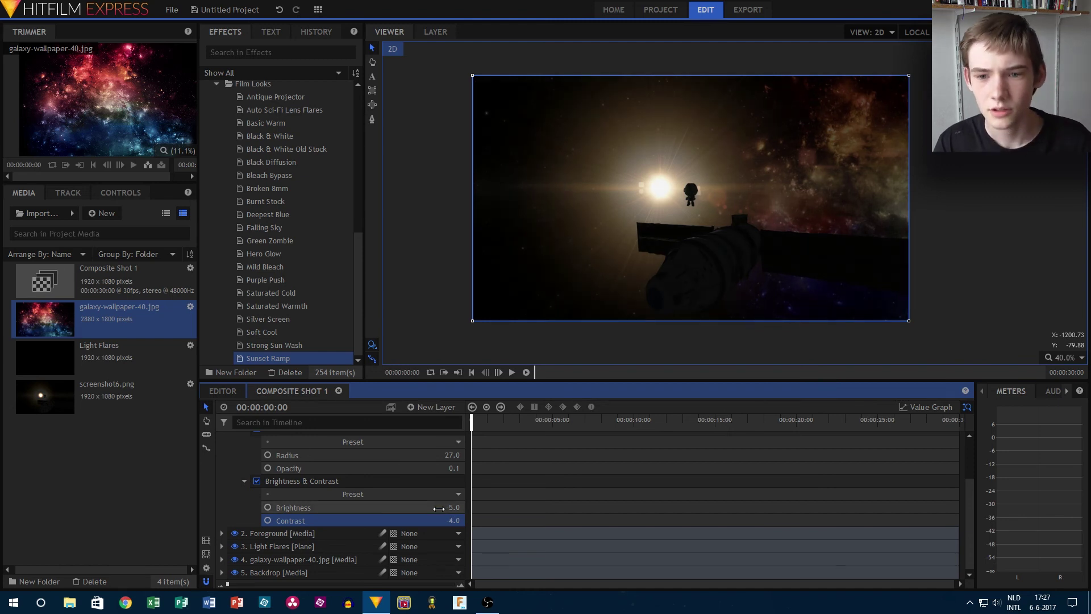
- Compare the composite with the Grade layer hidden and shown, with its effects list collapsed
scroll(780, 165, up, 3)
scroll(778, 166, down, 4)
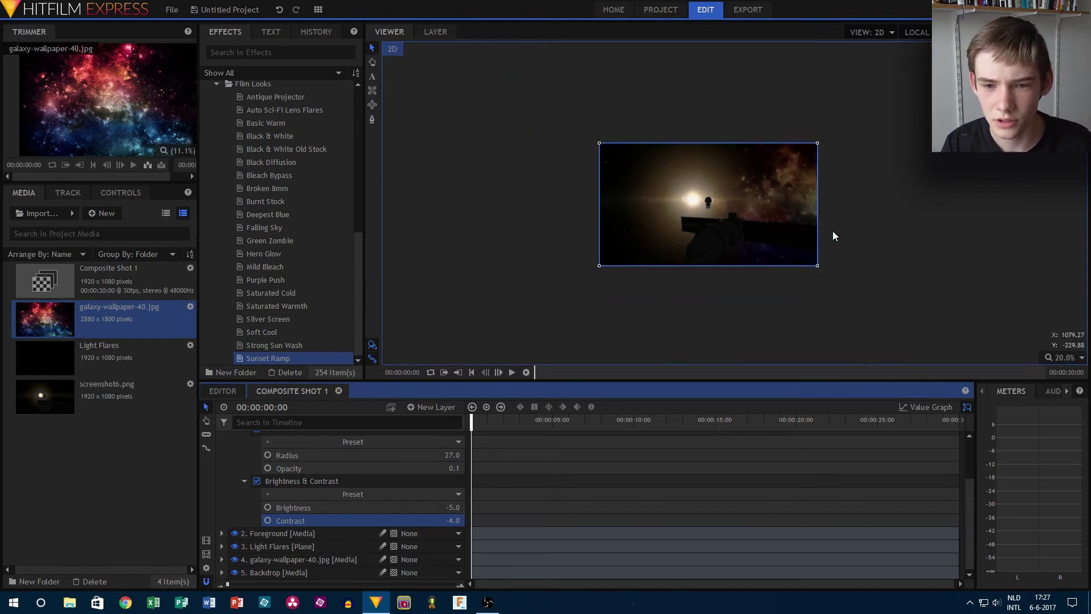
click(802, 241)
scroll(250, 452, up, 3)
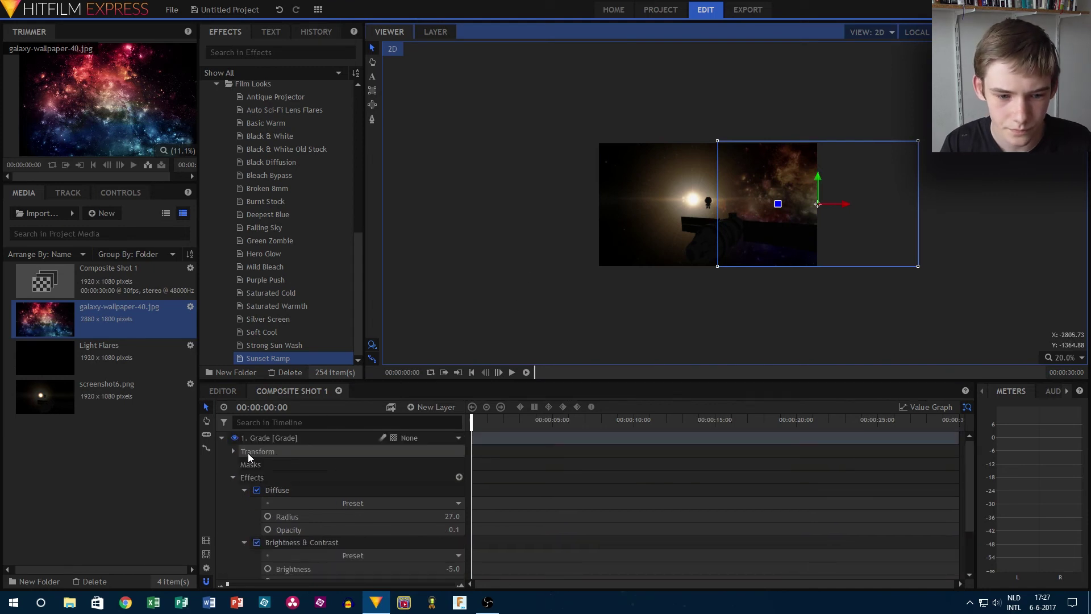
click(232, 451)
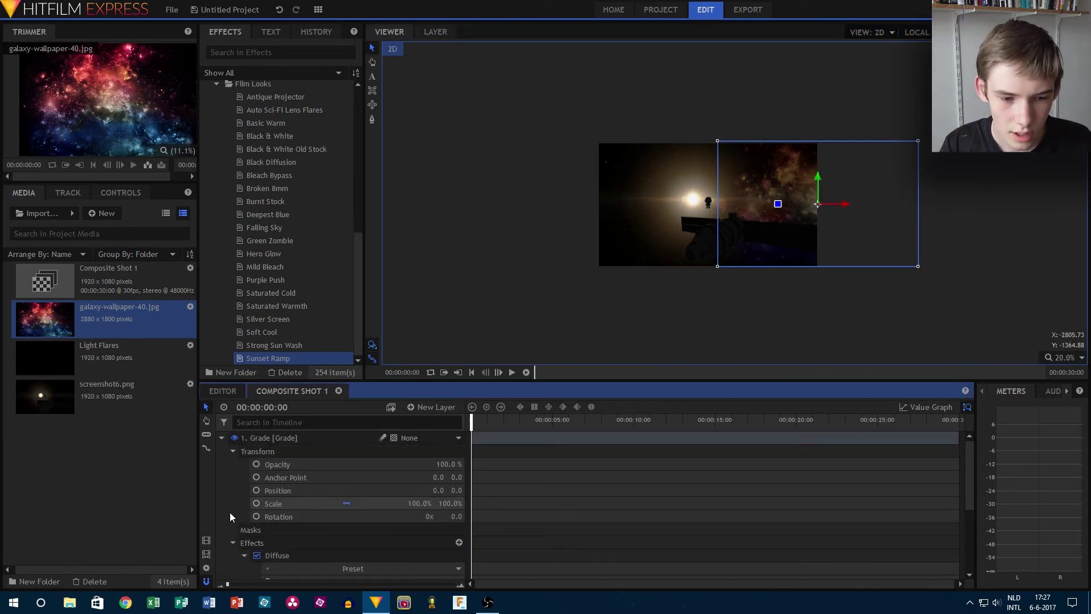
click(233, 451)
click(233, 477)
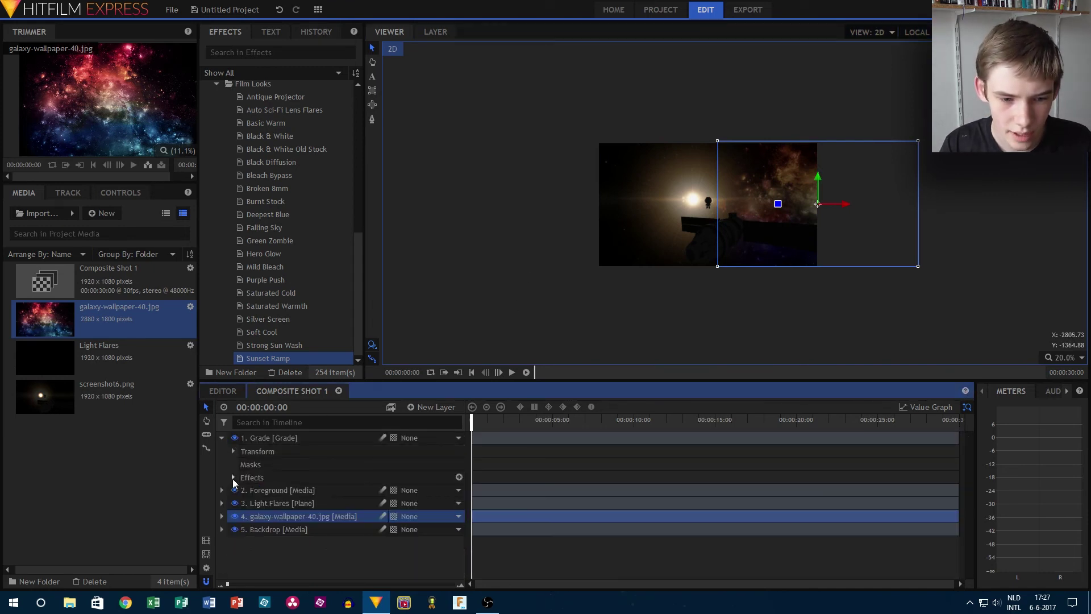
click(296, 572)
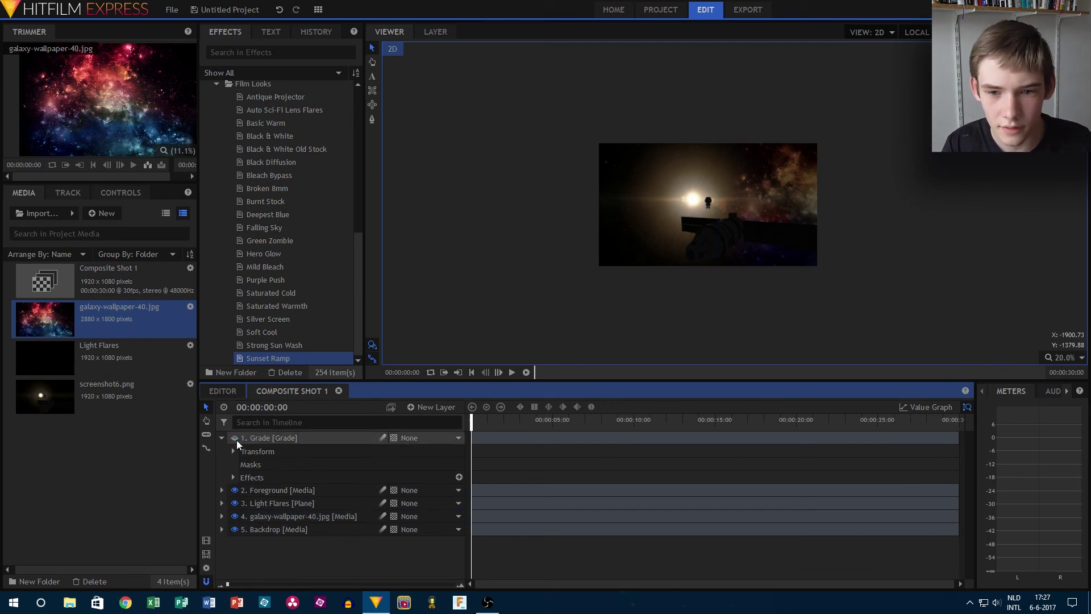
scroll(700, 179, up, 3)
click(235, 437)
click(234, 437)
click(234, 438)
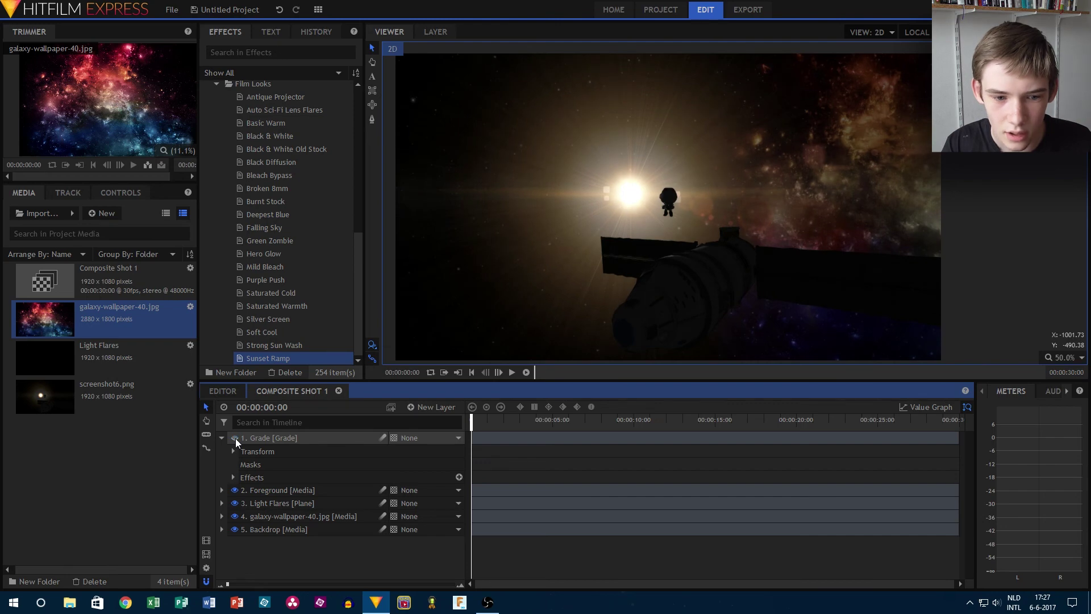
click(234, 438)
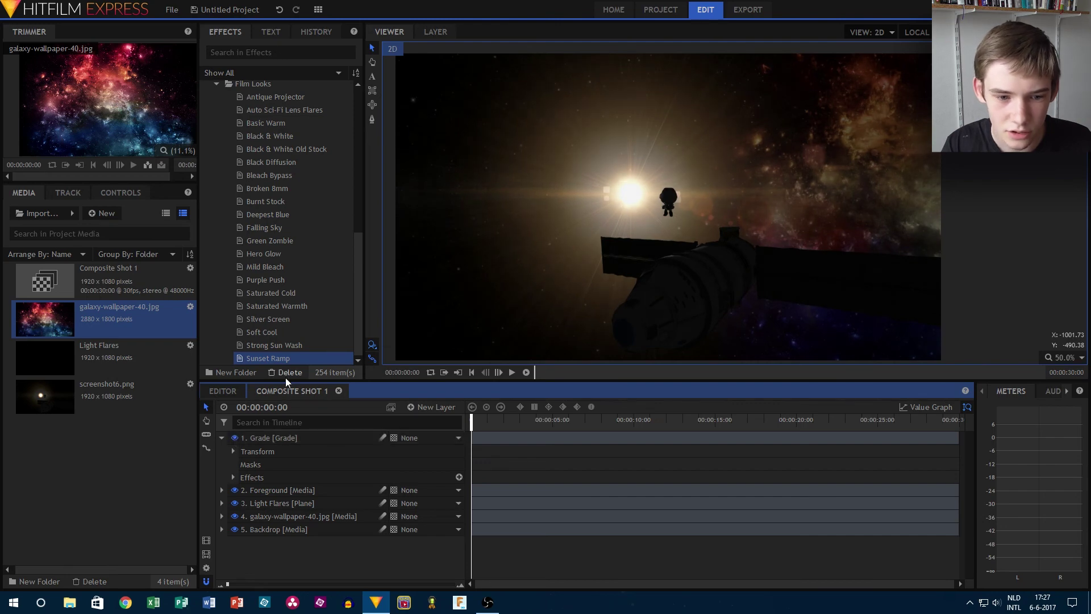
- Search the effects for "letter" and apply the Letterbox effect to the Grade layer
click(217, 88)
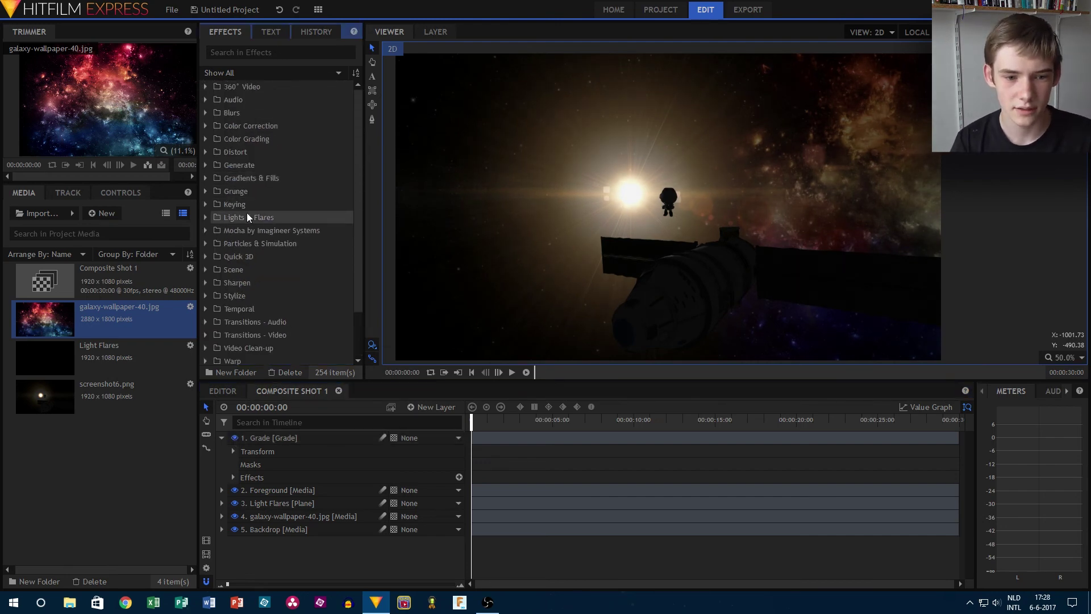
scroll(247, 212, down, 1)
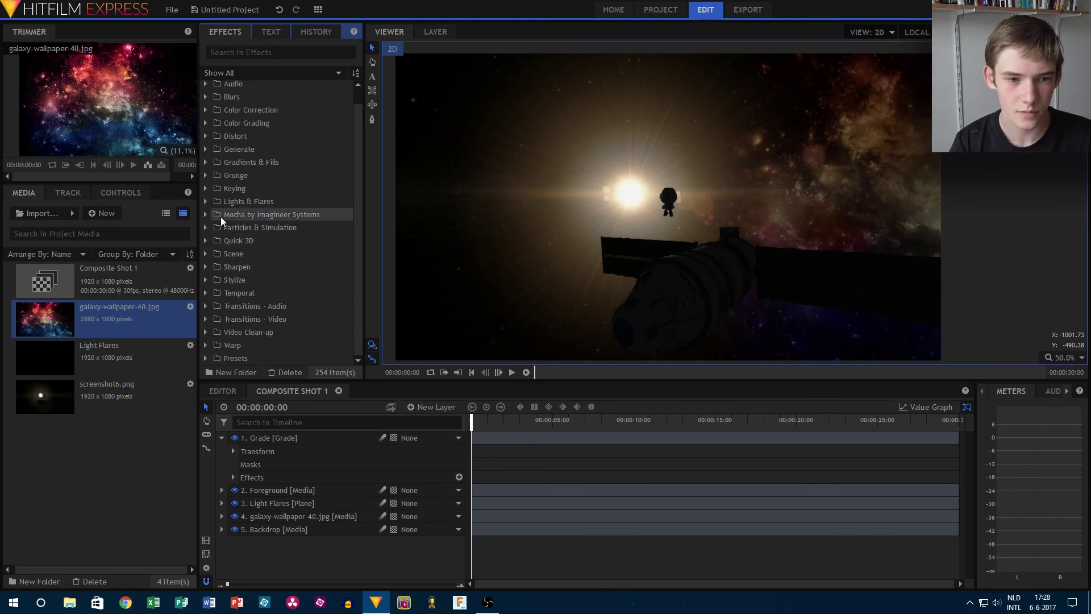
click(242, 53)
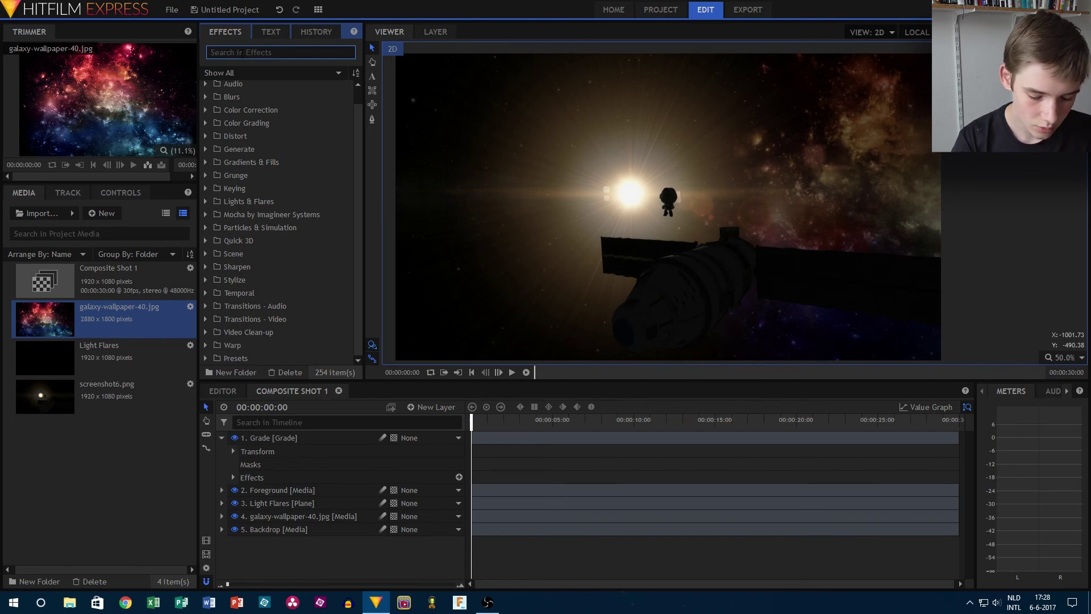
text(letter)
drag(251, 100, 288, 439)
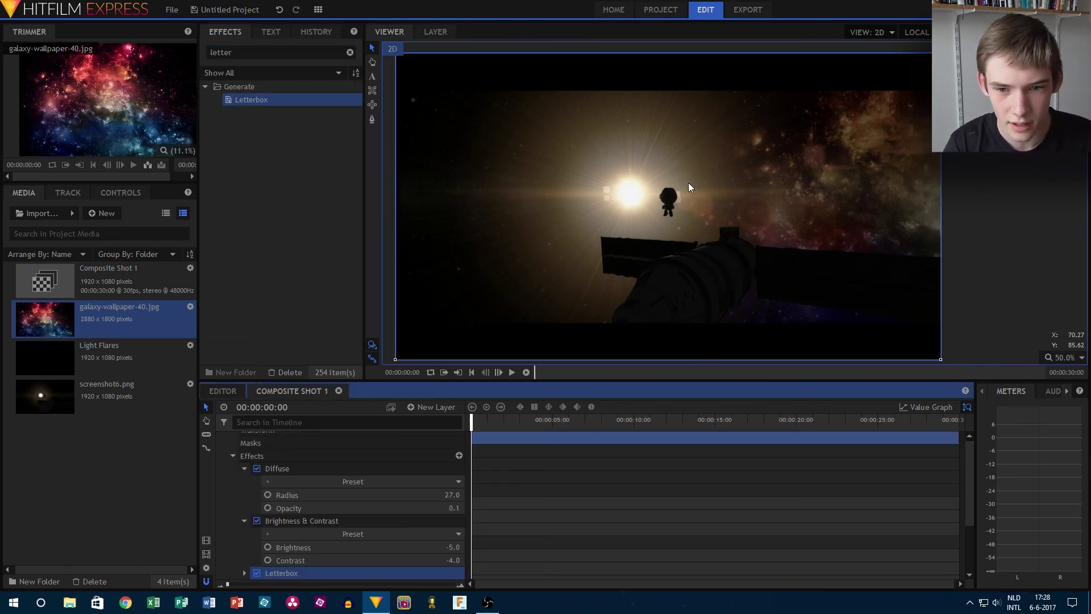
scroll(994, 198, down, 2)
click(994, 198)
click(845, 333)
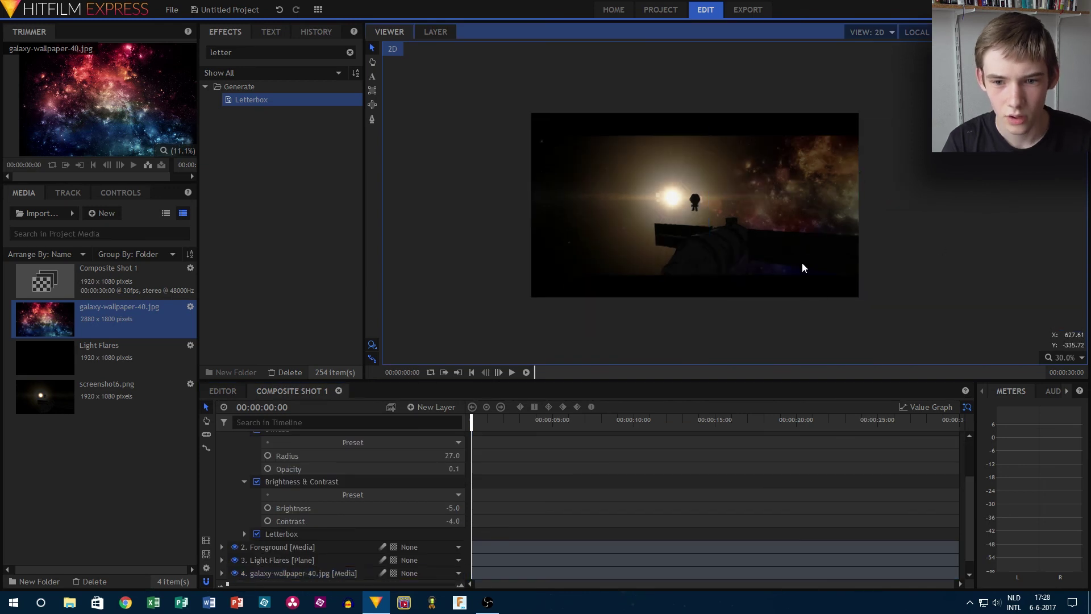
scroll(804, 267, up, 3)
scroll(803, 267, down, 2)
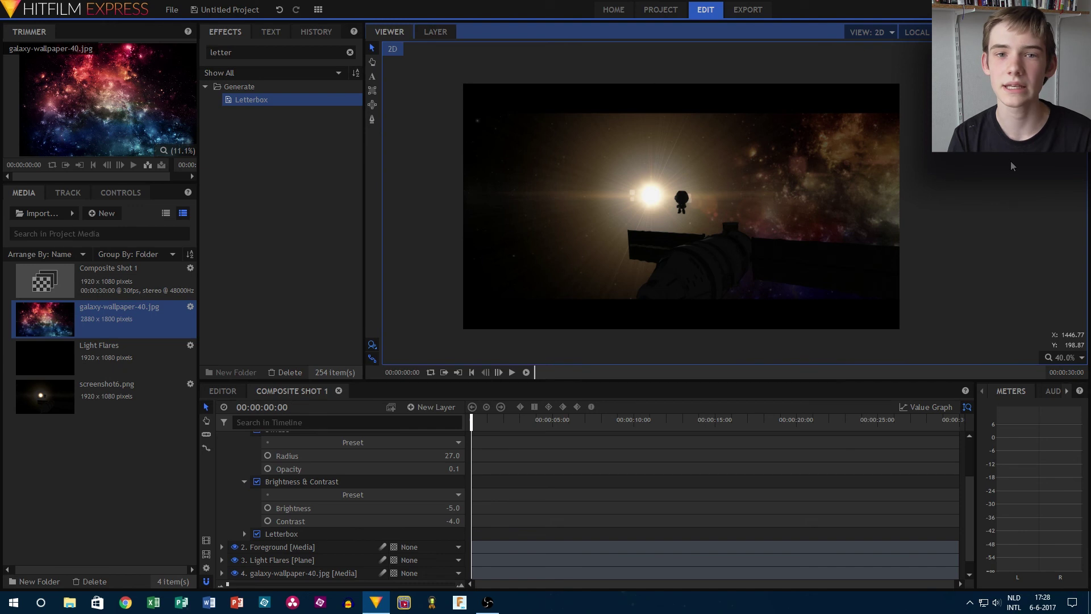
- Disable the Letterbox effect on the Grade layer and collapse the layer
scroll(306, 464, up, 2)
scroll(306, 463, down, 3)
click(257, 523)
scroll(301, 501, up, 5)
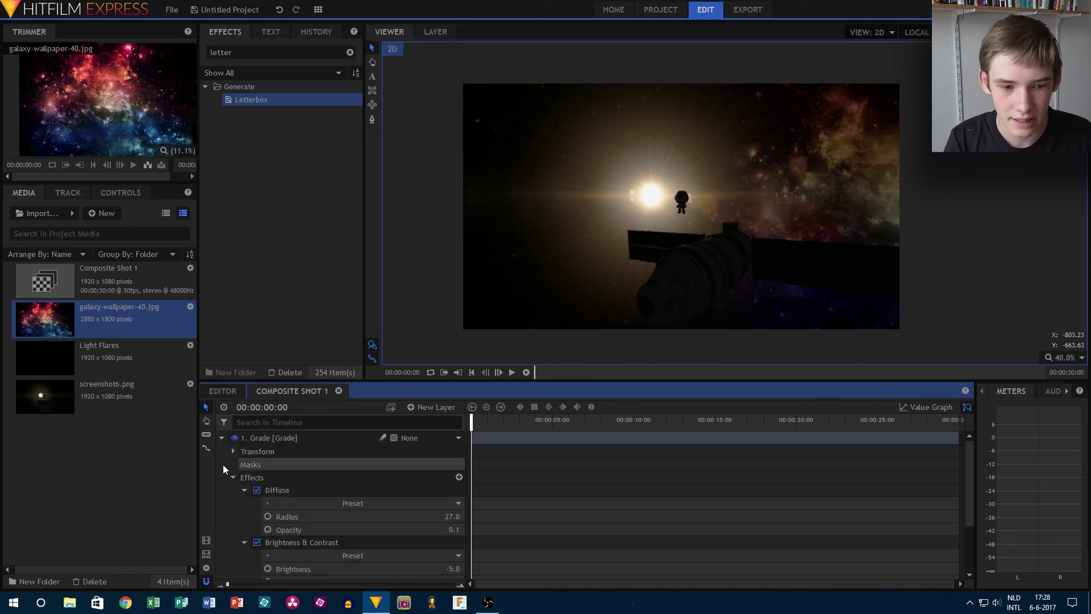
click(222, 438)
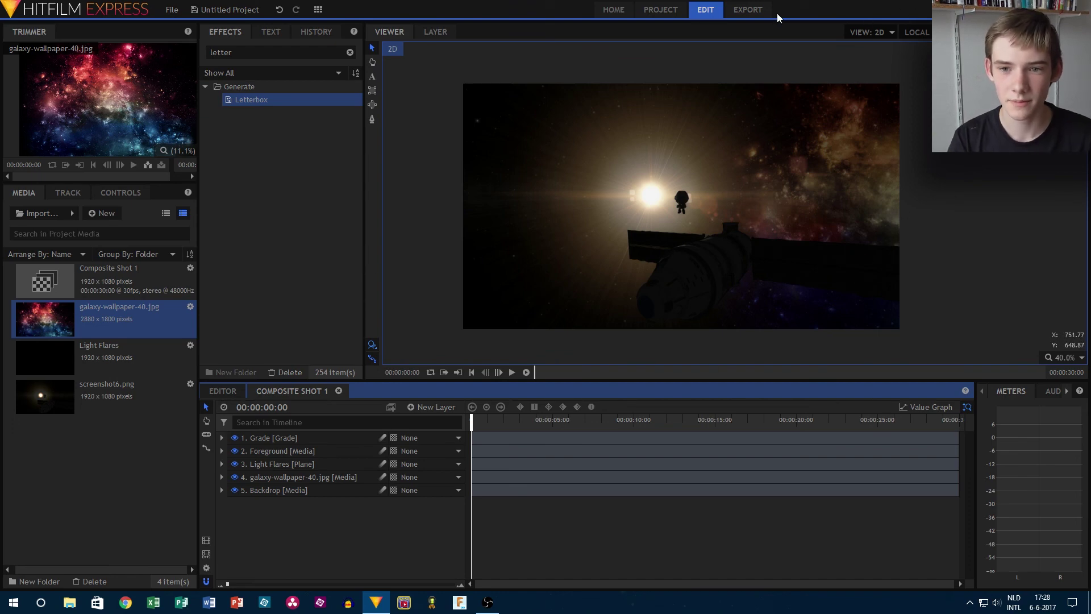
- Export the current frame to the Desktop as a PNG image named Render2
click(749, 11)
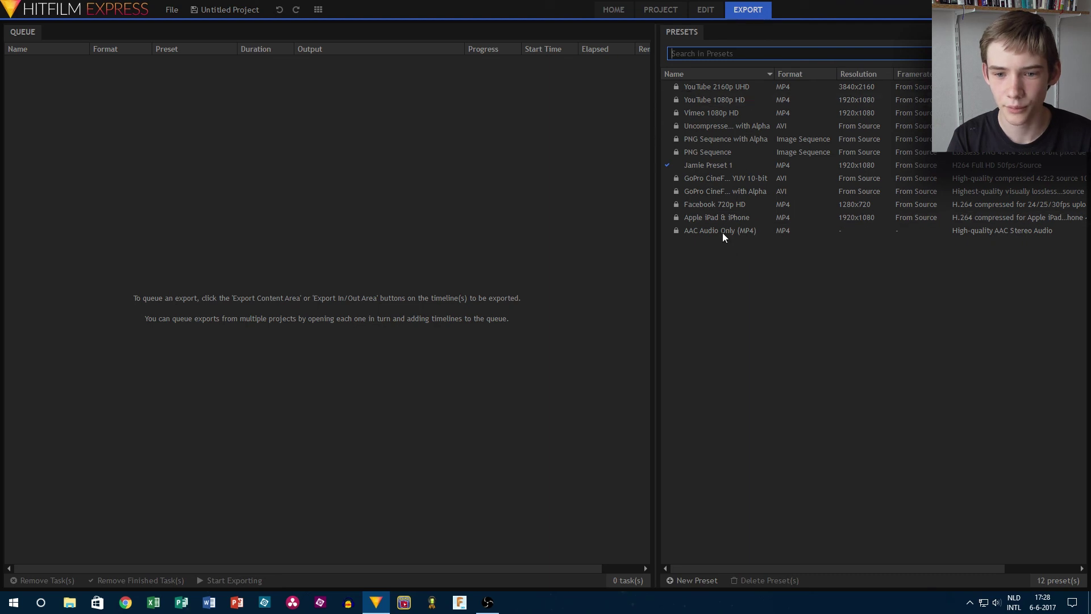
click(706, 11)
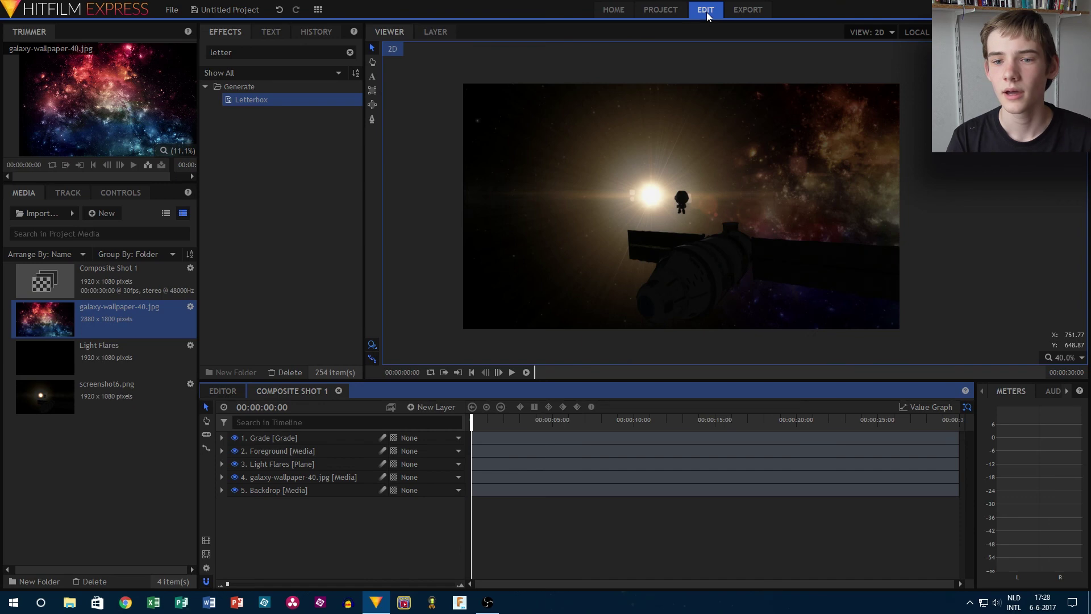
click(1046, 32)
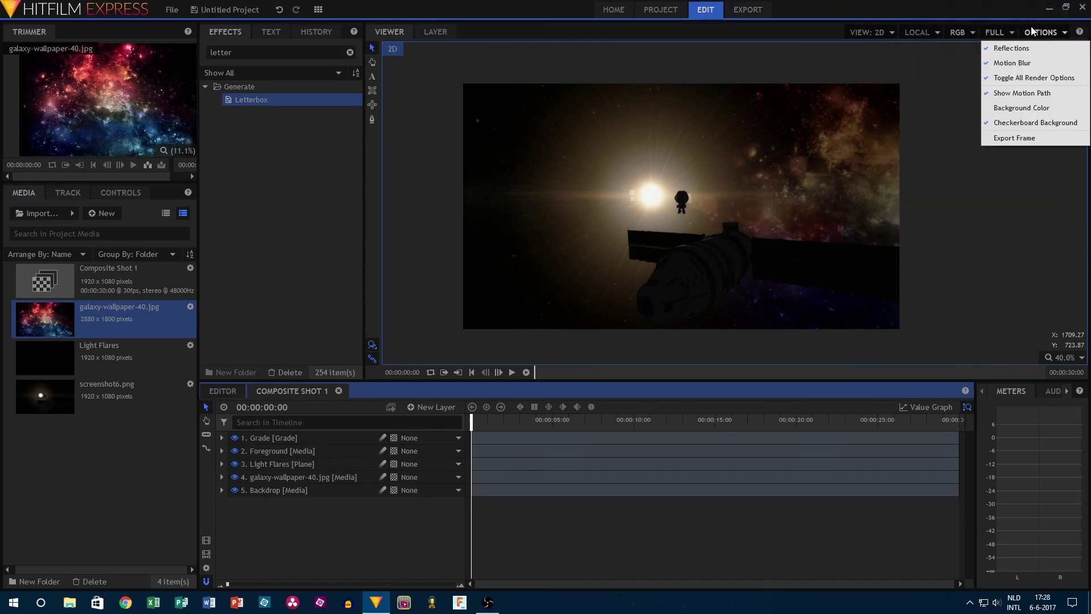
click(1019, 137)
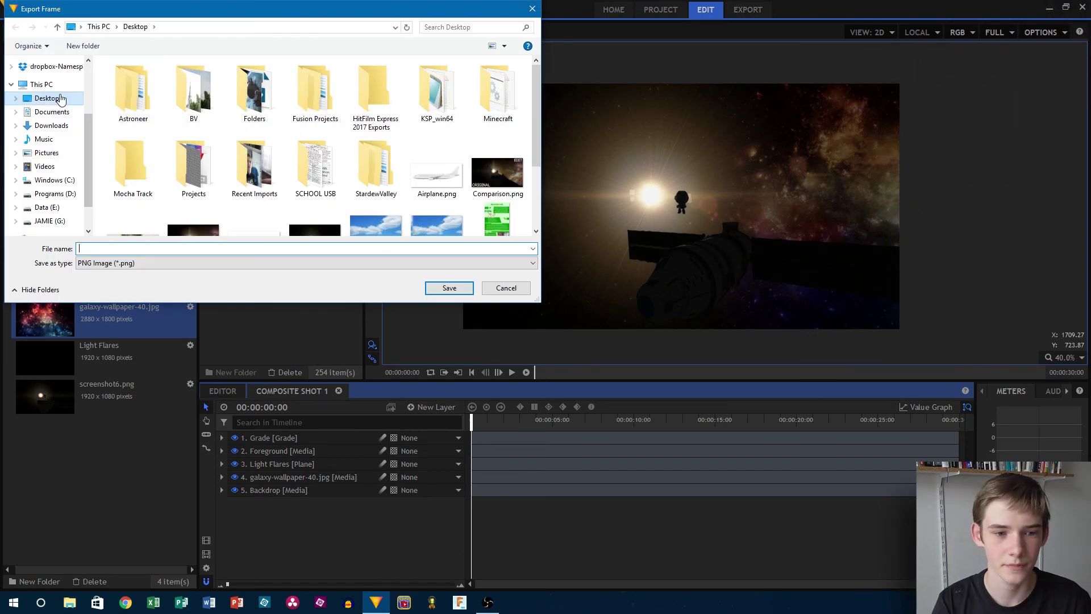
click(128, 249)
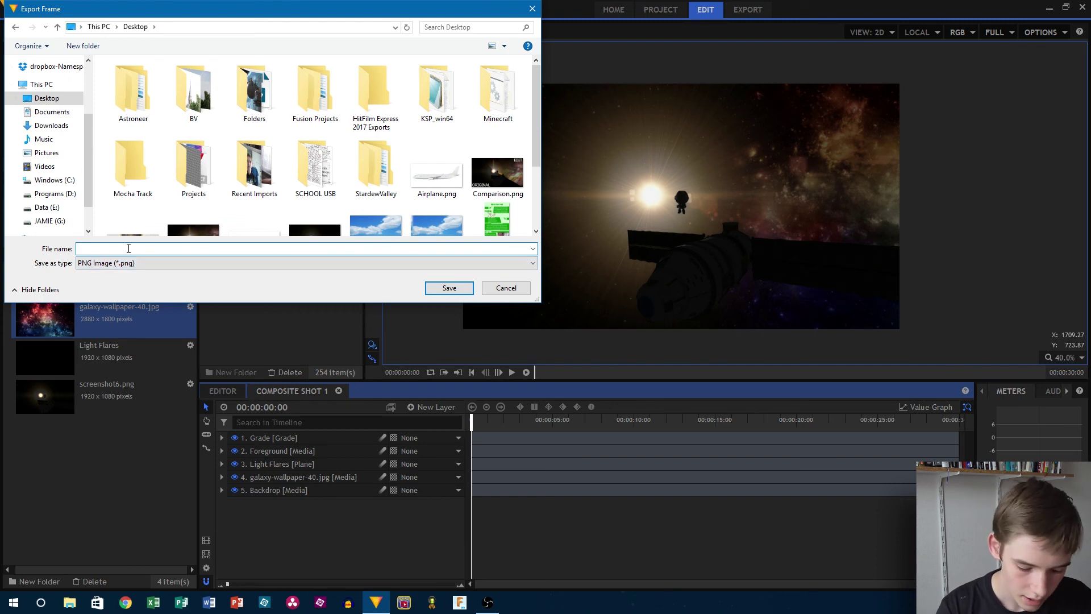
text(Render2)
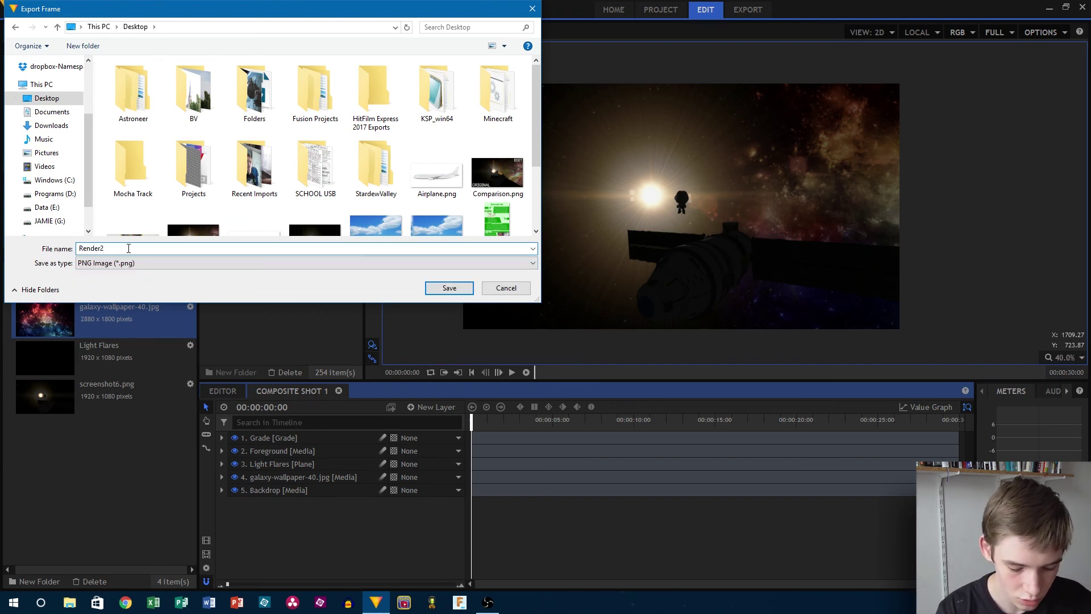
click(446, 288)
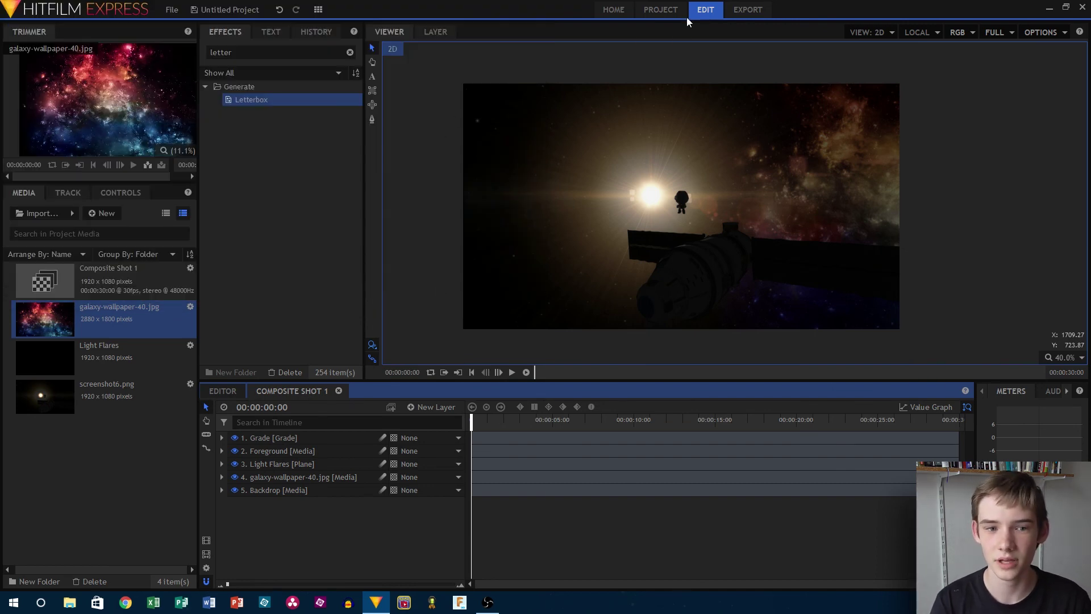
- Re-enable the Letterbox effect on the Grade layer and collapse the layer
click(222, 437)
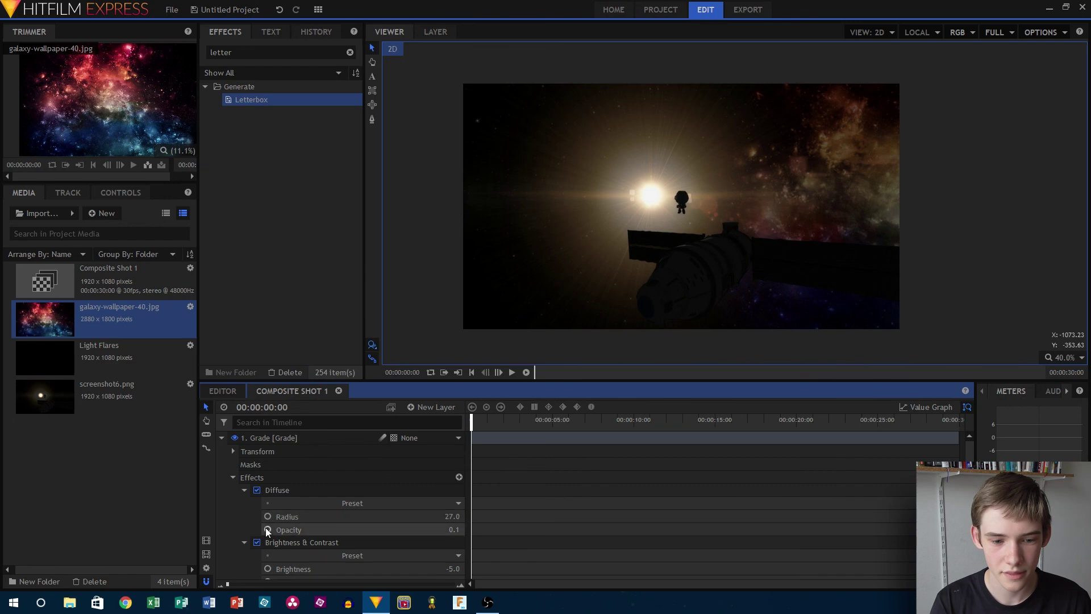
scroll(252, 492, down, 3)
scroll(252, 492, up, 3)
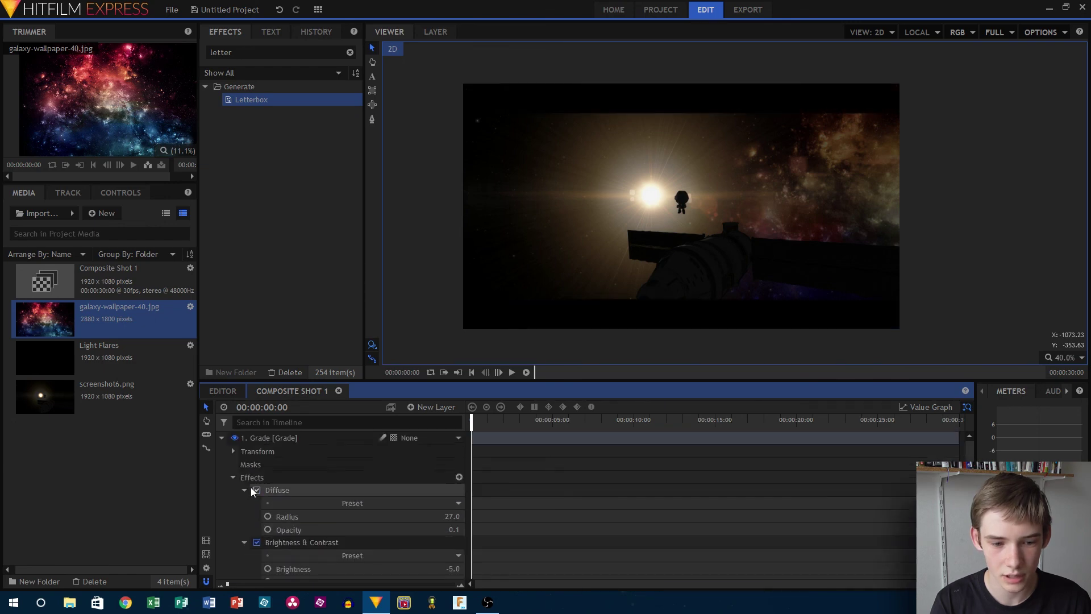
click(222, 438)
- Export the letterboxed frame to the Desktop as a PNG image named Render2 Letterbox
click(1040, 33)
click(1028, 138)
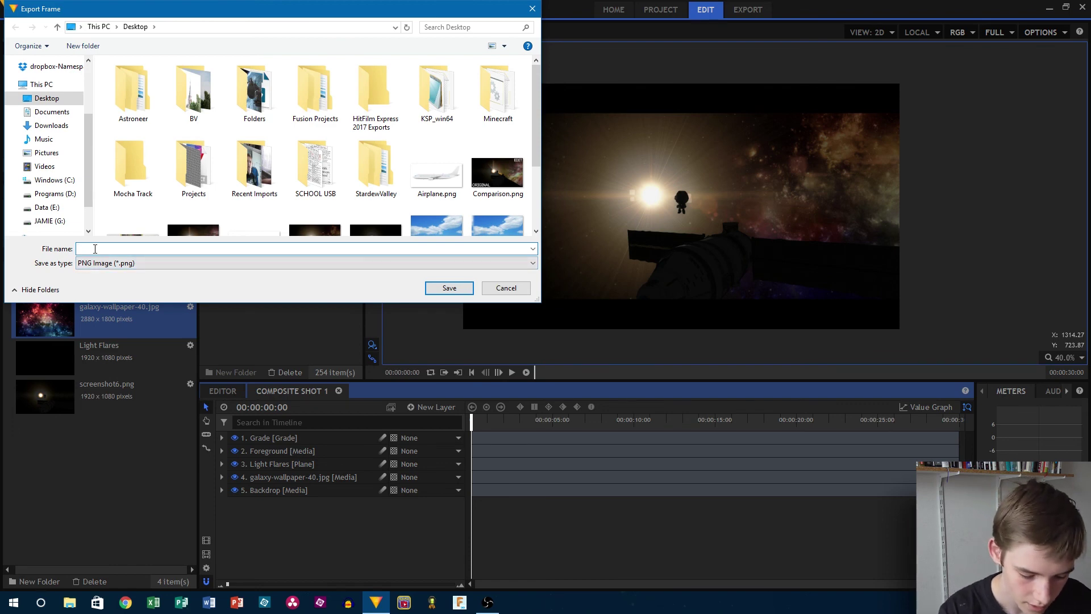
text(Render)
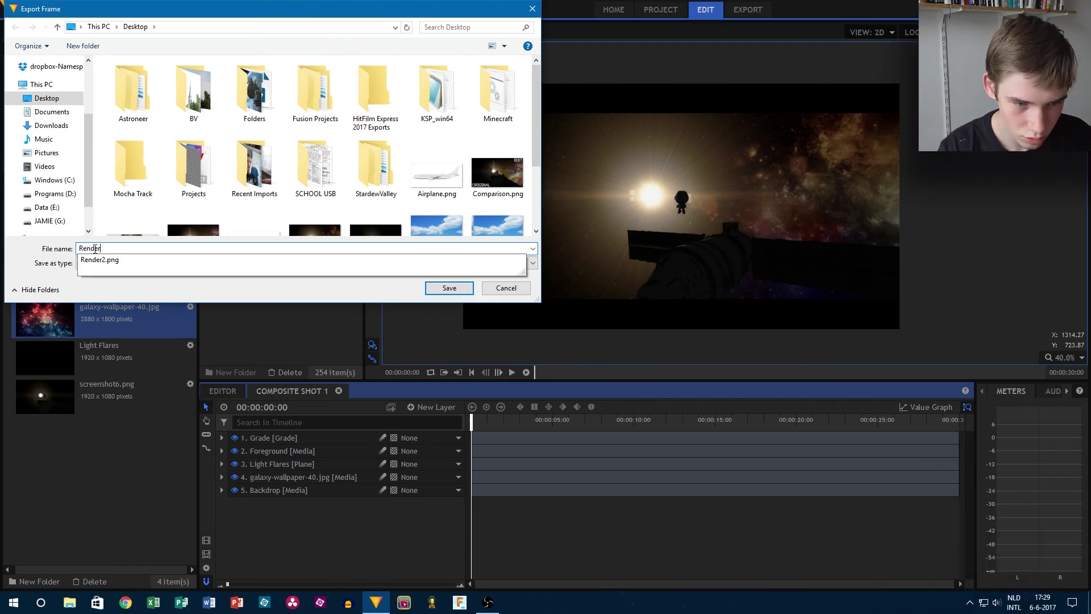
text(2 Letterbox)
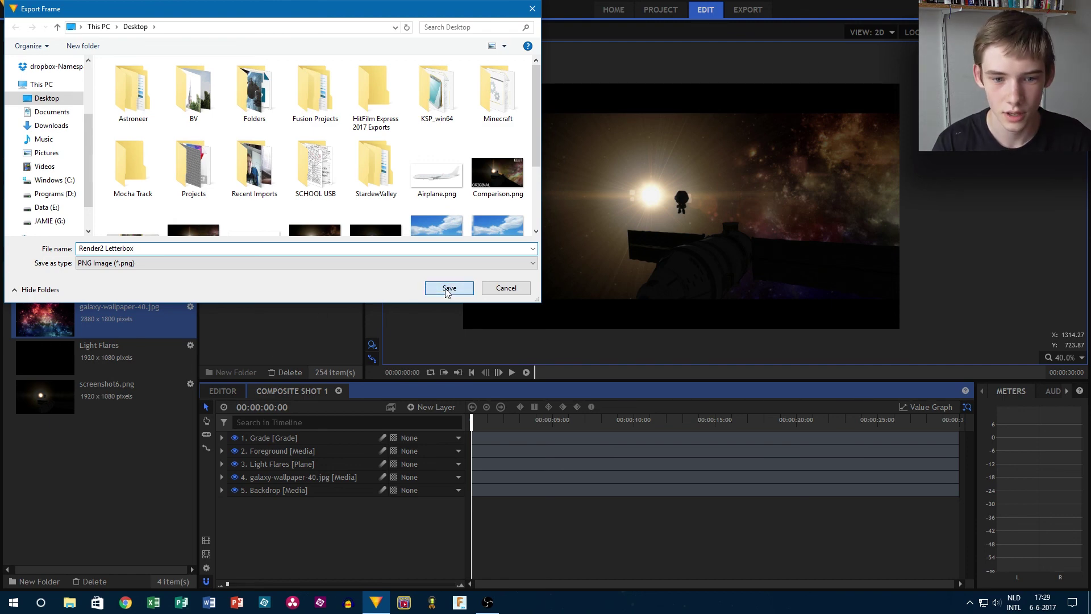
click(449, 288)
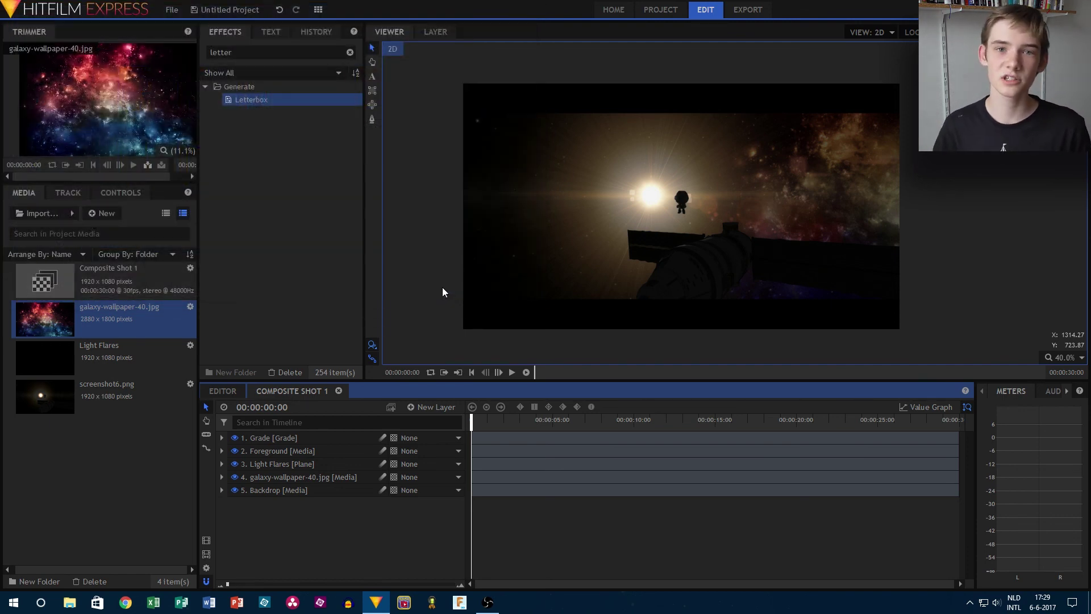